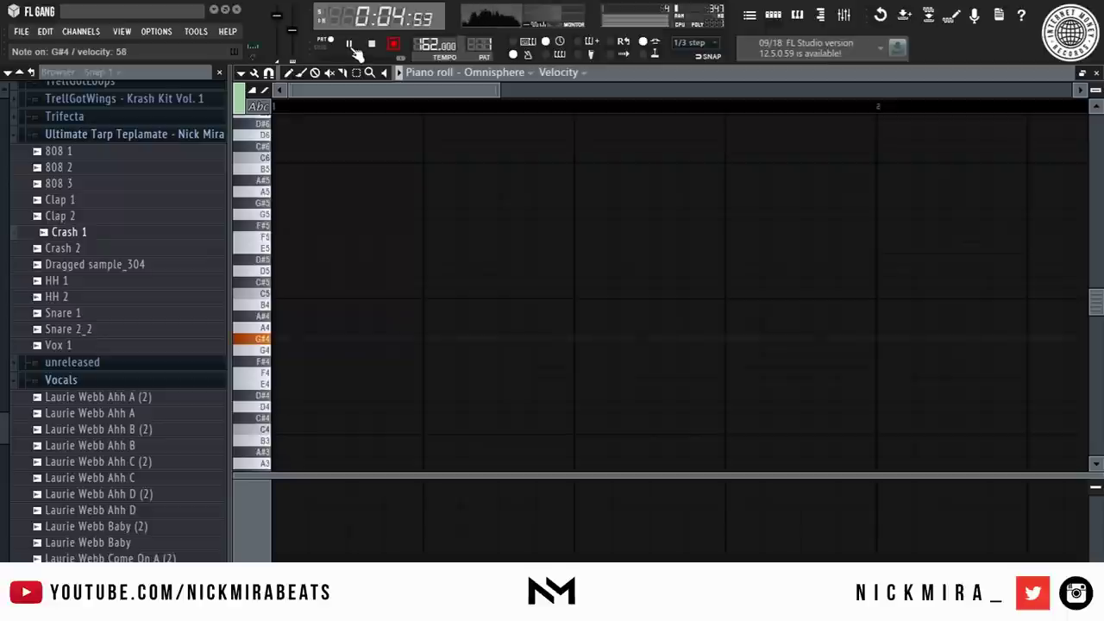
Step: Stop the recording and line up the C#5 and F#4 notes of bar 1 with beats 2 and 4
key(space)
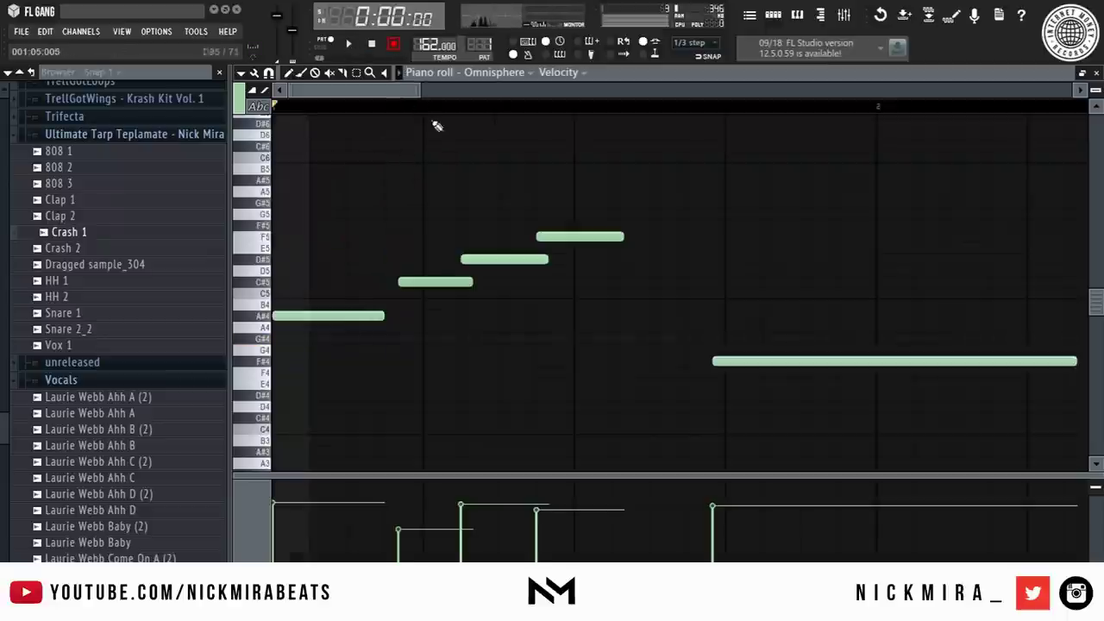
key(ctrl+a)
drag(432, 283, 456, 283)
click(493, 303)
key(ctrl+a)
key(ctrl+z)
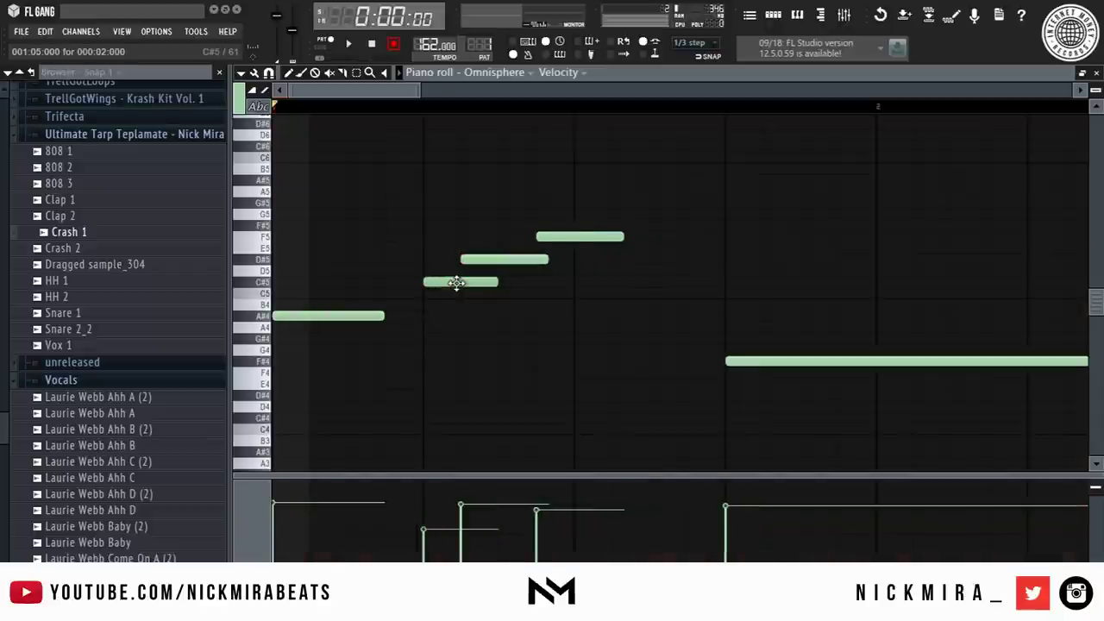
Step: Shift the D#5 and F5 notes of bar 1 to step 7 and beat 3, and quantize the recorded melody
drag(489, 250, 512, 234)
key(ctrl+d)
key(shift+Right)
key(ctrl+d)
drag(665, 237, 625, 242)
key(alt+q)
key(Return)
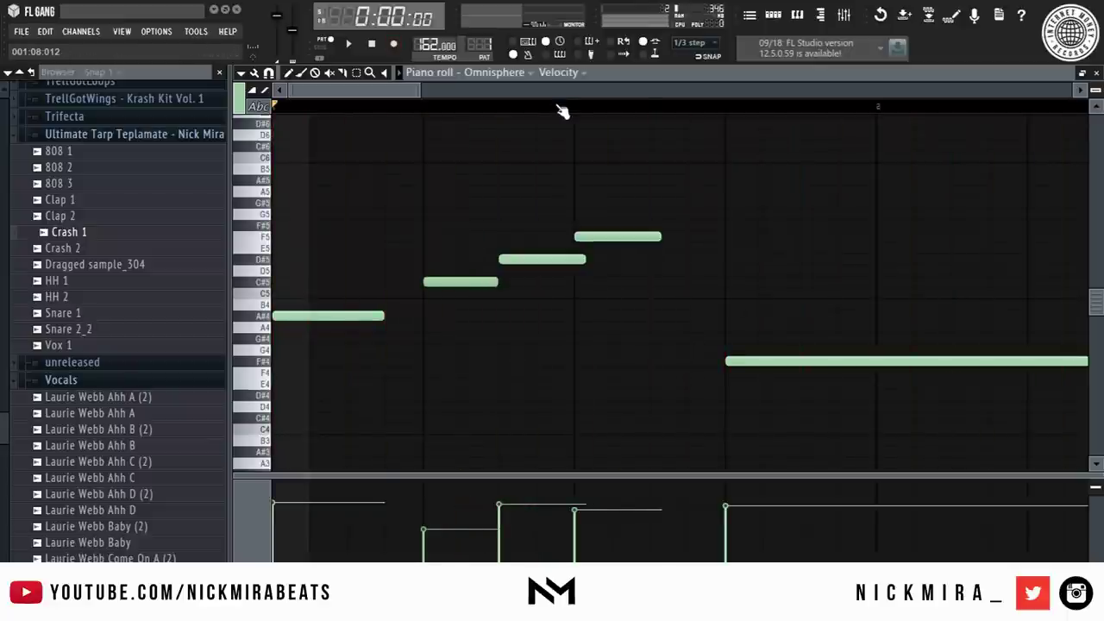
Step: Play the whole melody and extend its notes to meet one another with quick legato
scroll(560, 106, down, 6)
key(space)
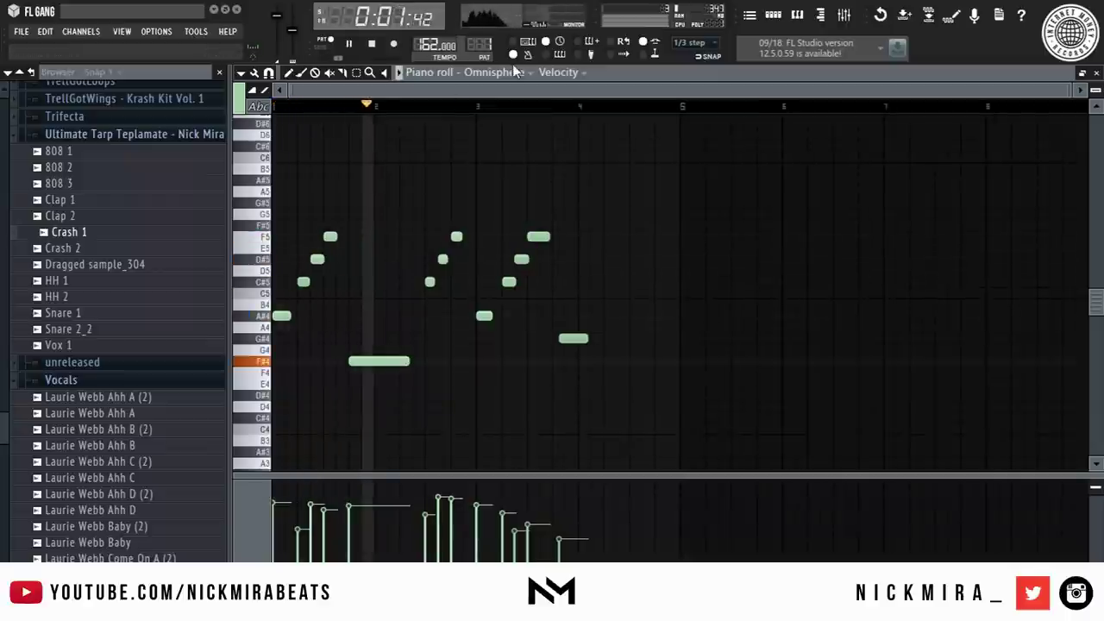
key(space)
drag(472, 213, 593, 342)
ctrl+click(616, 249)
key(ctrl+l)
Step: Delete the notes in bars 3 and 4 and replace them with a duplicate of bars 1 and 2
drag(480, 197, 701, 360)
key(Delete)
key(ctrl+b)
key(ctrl+d)
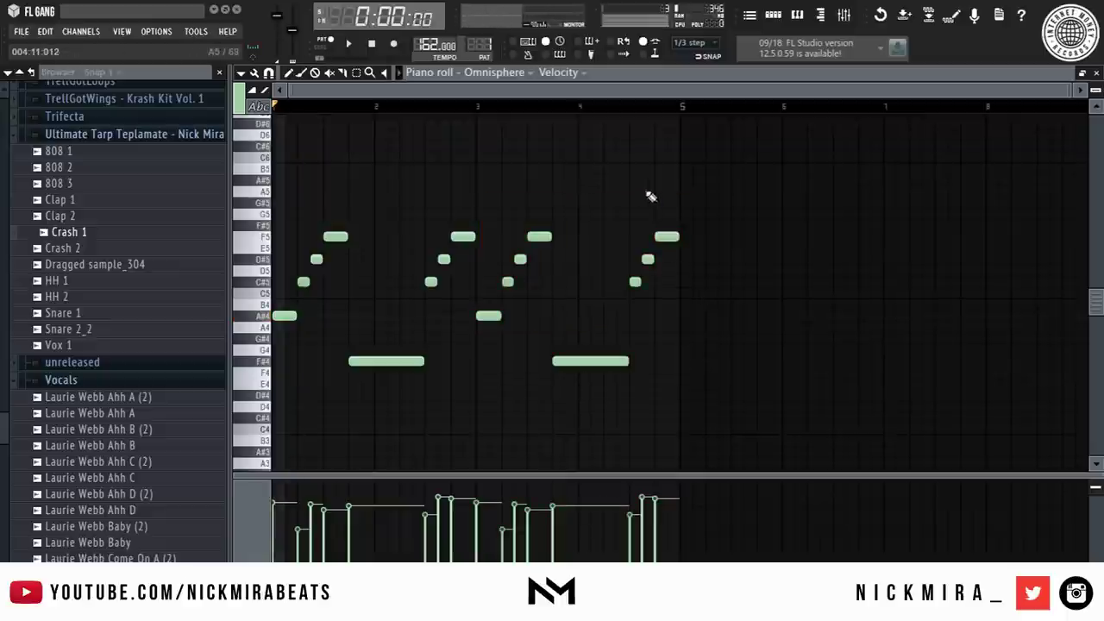
Step: Change the closing three-note run at the end of bar 4 to A#4, C#5 and D#5
click(538, 213)
click(539, 237)
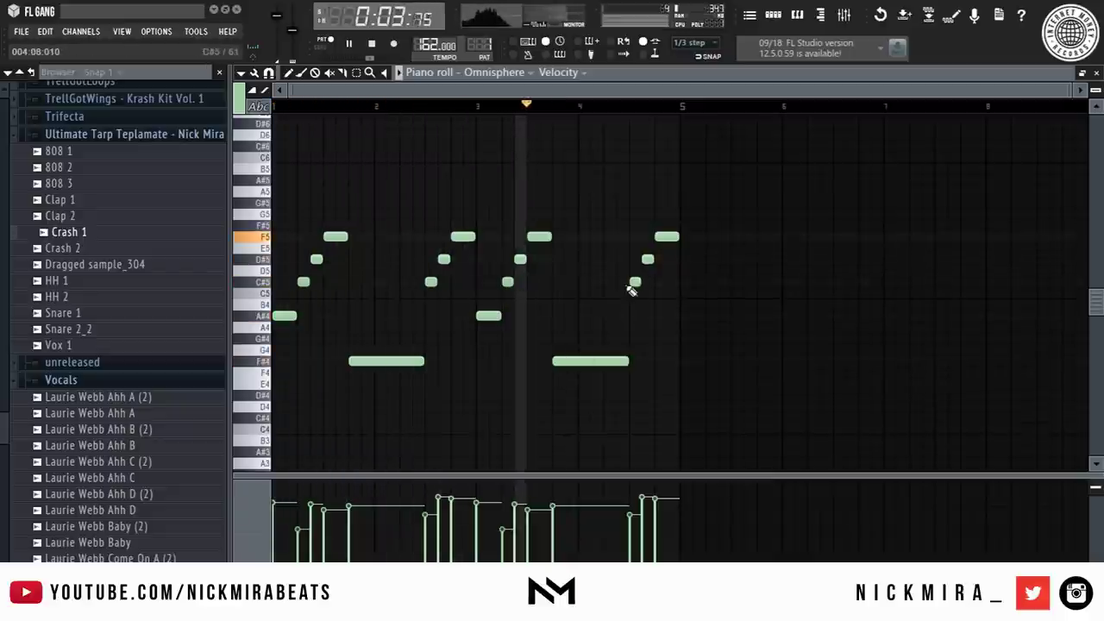
key(space)
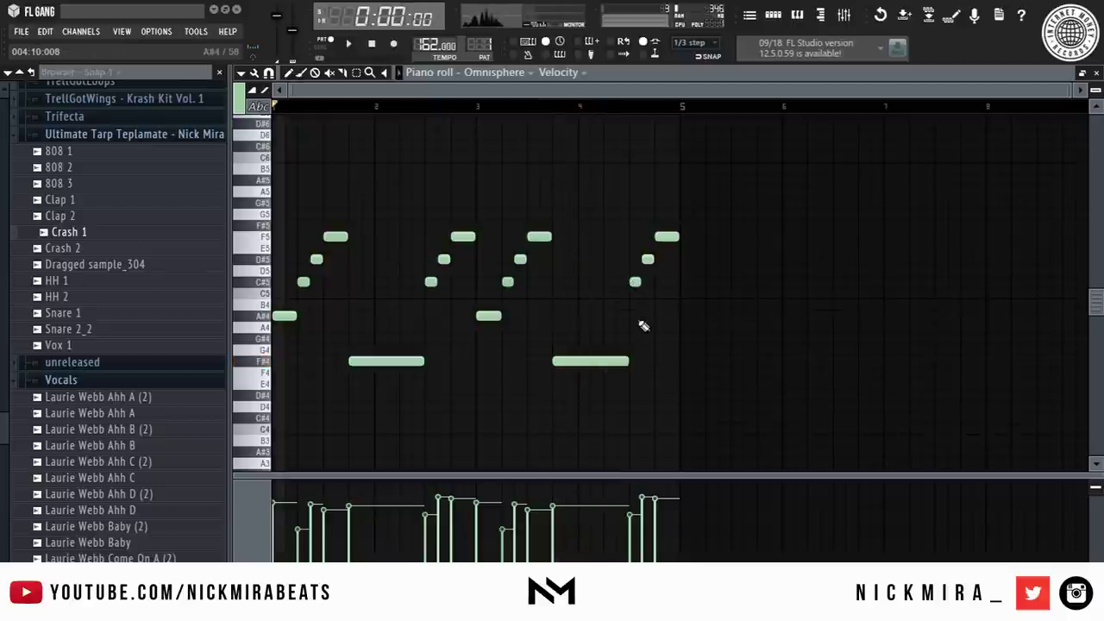
right_click(637, 283)
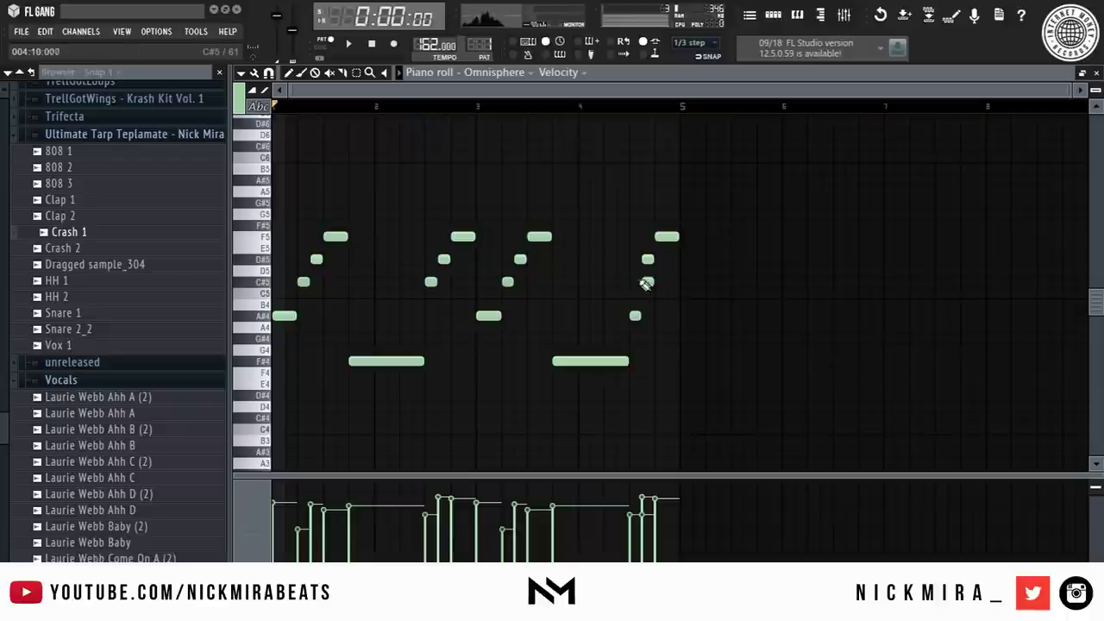
drag(664, 261, 667, 259)
Step: Play the edited melody and duplicate its four bars into bars 5 to 8
key(space)
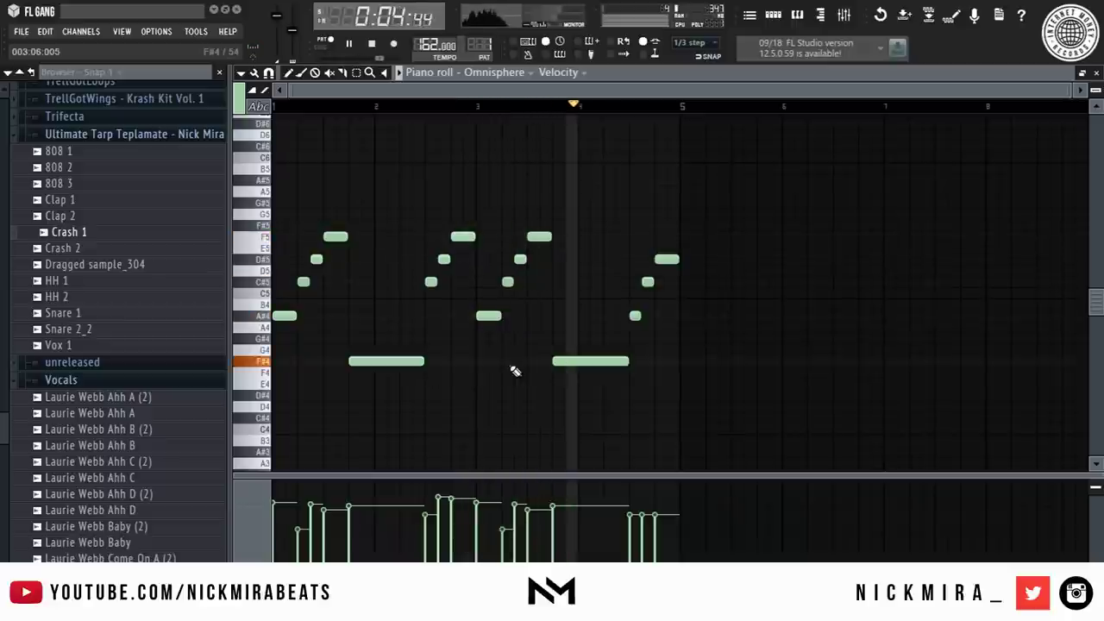
key(ctrl+b)
key(ctrl+d)
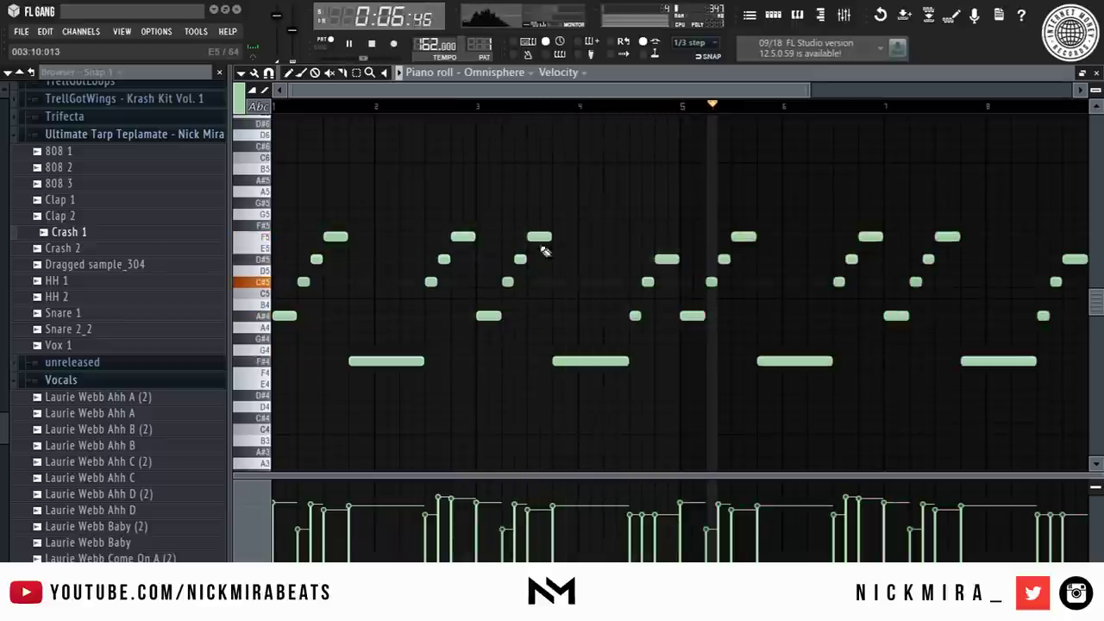
Step: Insert a Nexus instrument channel and choose its Piano preset category
key(F7)
right_click(342, 107)
mouse_move(412, 258)
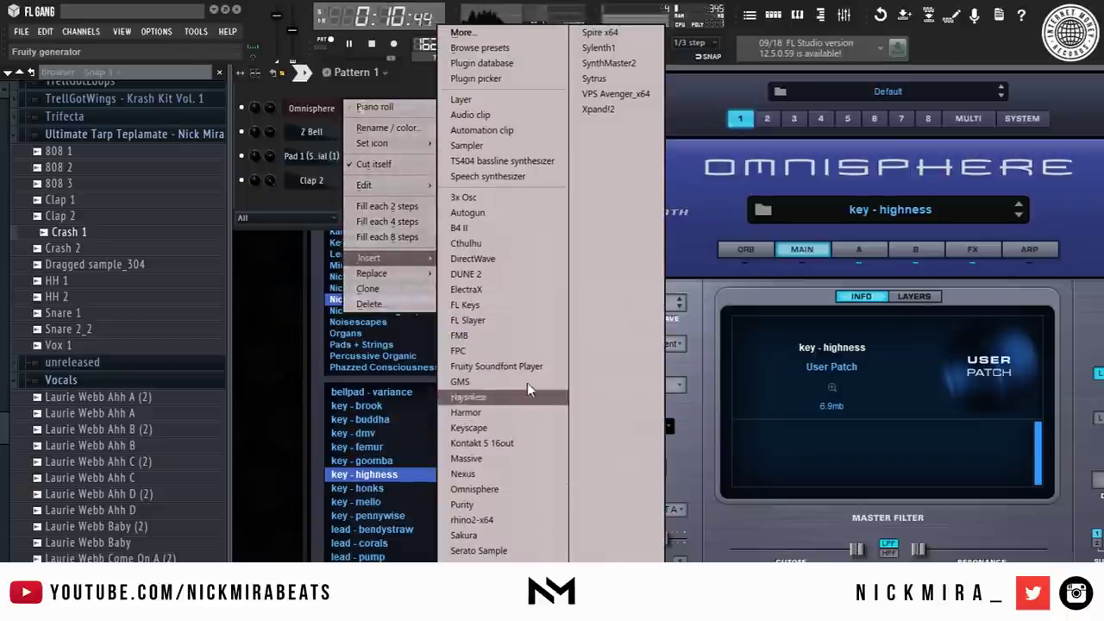
click(503, 474)
click(721, 534)
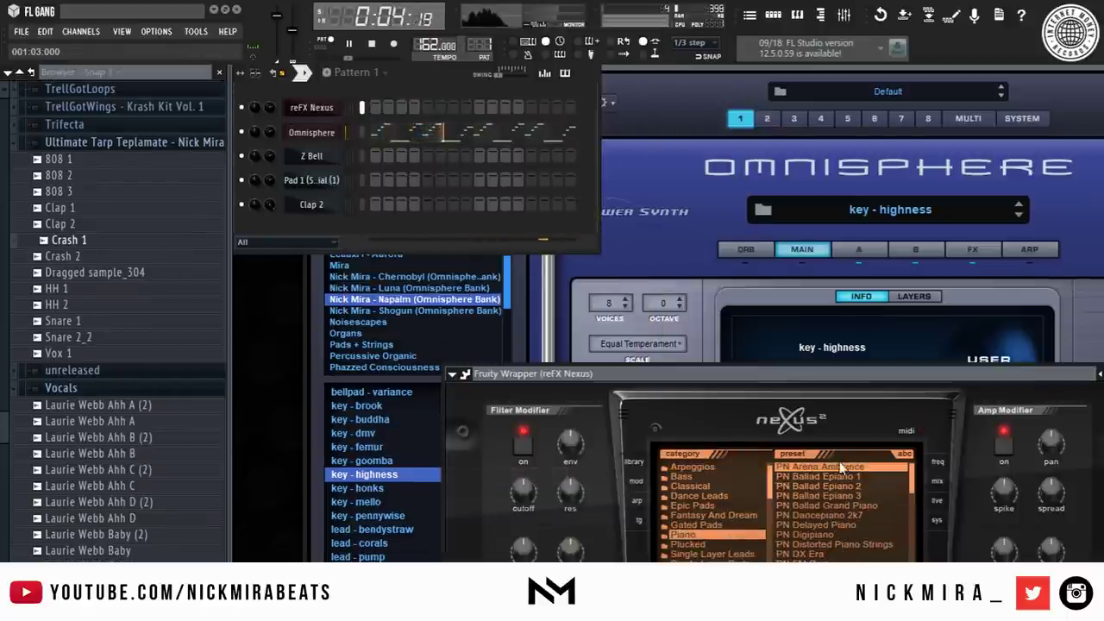
Step: Open the Nexus channel's piano roll and place a D#4, F#4 and A#4 chord at the start of bar 1
right_click(333, 104)
click(363, 109)
key(space)
click(276, 317)
click(277, 395)
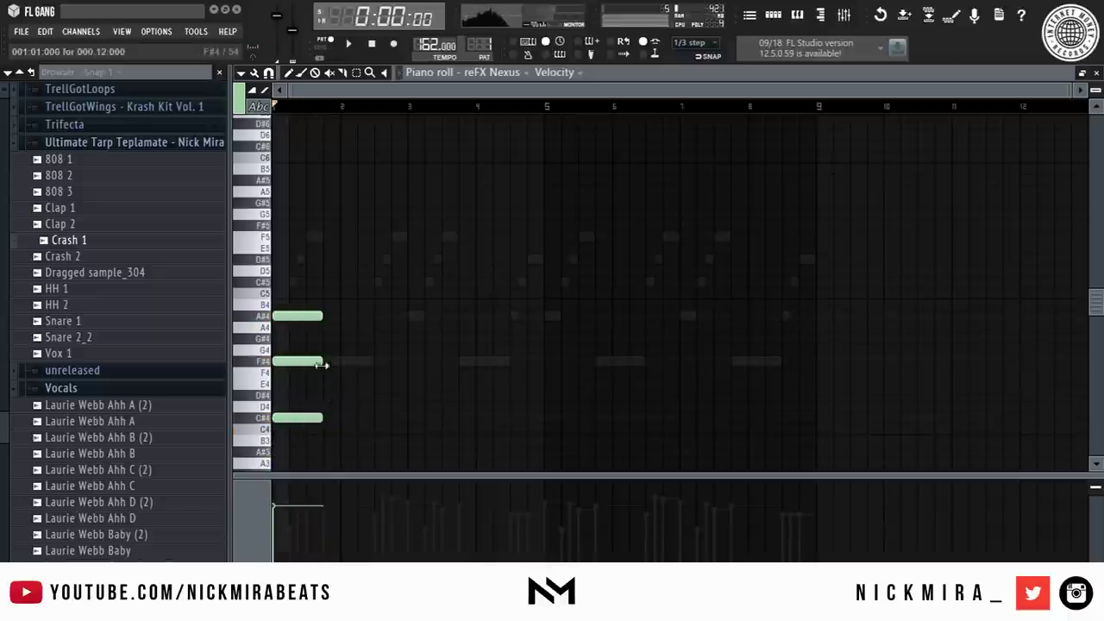
right_click(306, 418)
click(287, 395)
key(space)
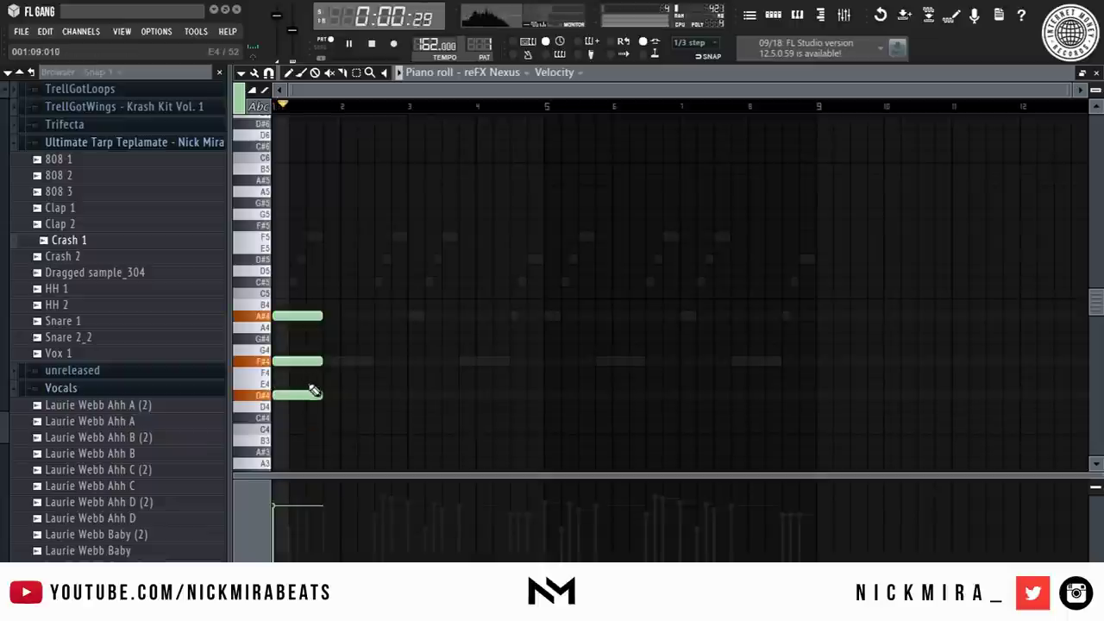
Step: Shorten the chord to 8 steps and copy it to step 13 of bar 1
key(space)
key(ctrl+a)
key(space)
drag(301, 360, 337, 363)
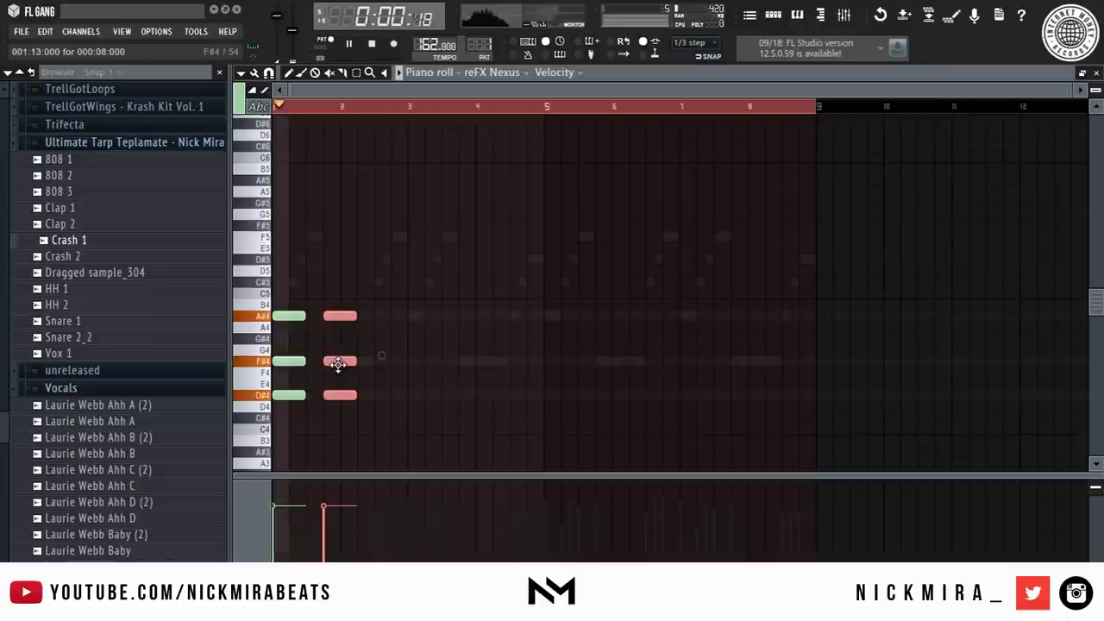
key(ctrl+d)
key(space)
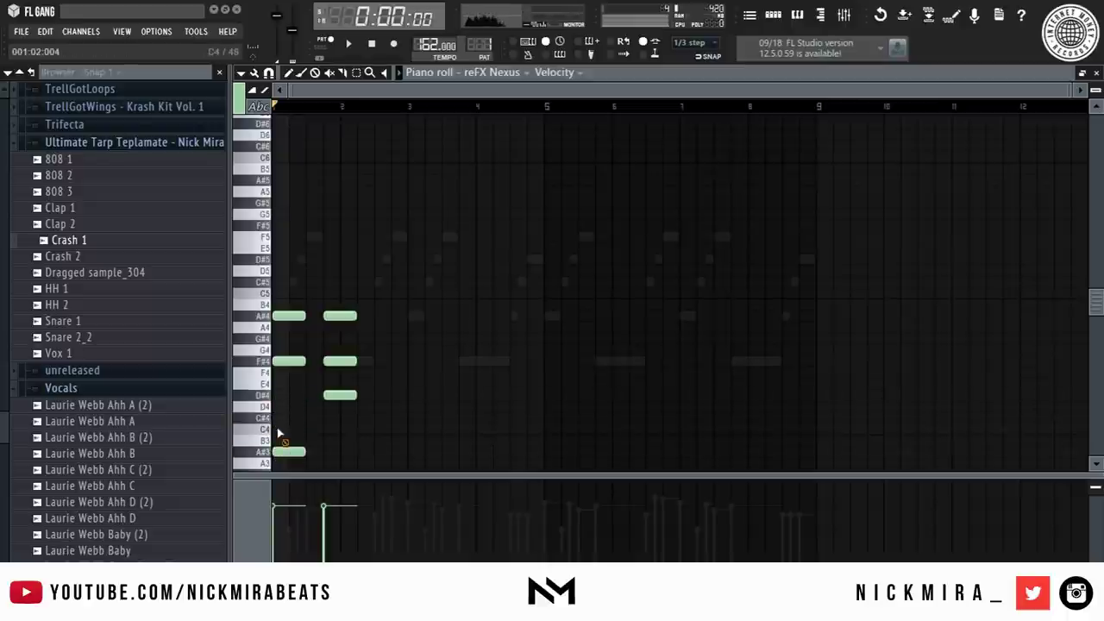
Step: Rebuild the first chord with the notes A#4, C#5 and F5, checking it by playback
click(282, 396)
right_click(287, 361)
right_click(290, 316)
key(space)
key(space)
key(ctrl+Up)
key(space)
Step: Copy the reworked chord to step 13 of bar 1, deleting the old chord's notes there
mouse_move(293, 311)
mouse_down()
mouse_move(293, 257)
mouse_move(288, 275)
mouse_move(347, 281)
mouse_up()
right_click(340, 186)
right_click(340, 257)
right_click(341, 311)
key(space)
key(space)
key(ctrl+a)
key(space)
key(ctrl+d)
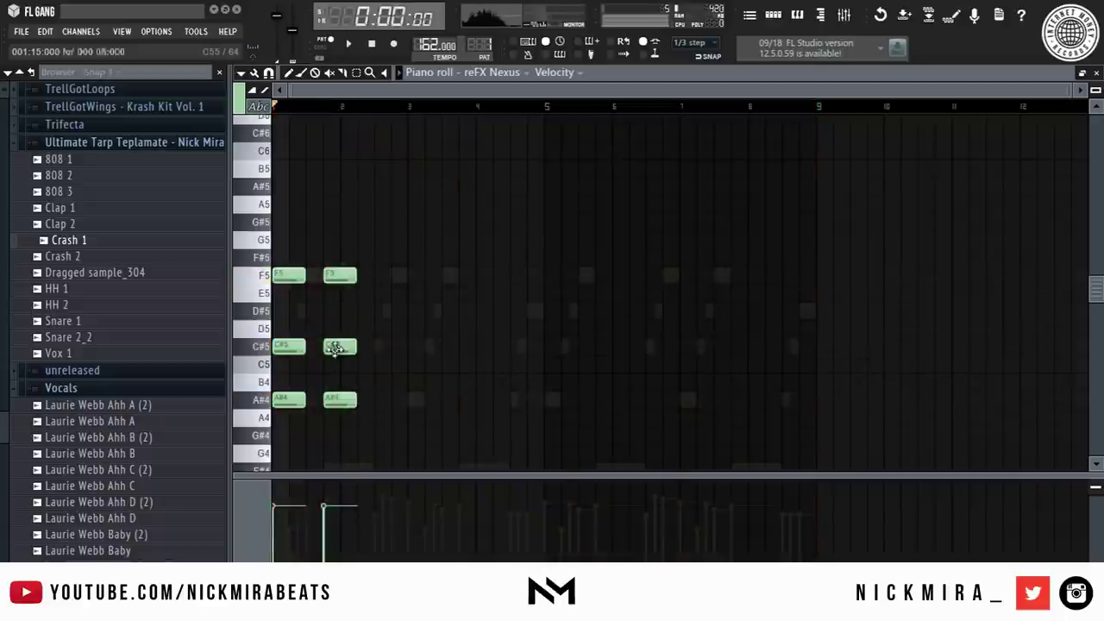
Step: Try C5 instead of C#5 as the middle note of the second chord
click(336, 366)
right_click(339, 345)
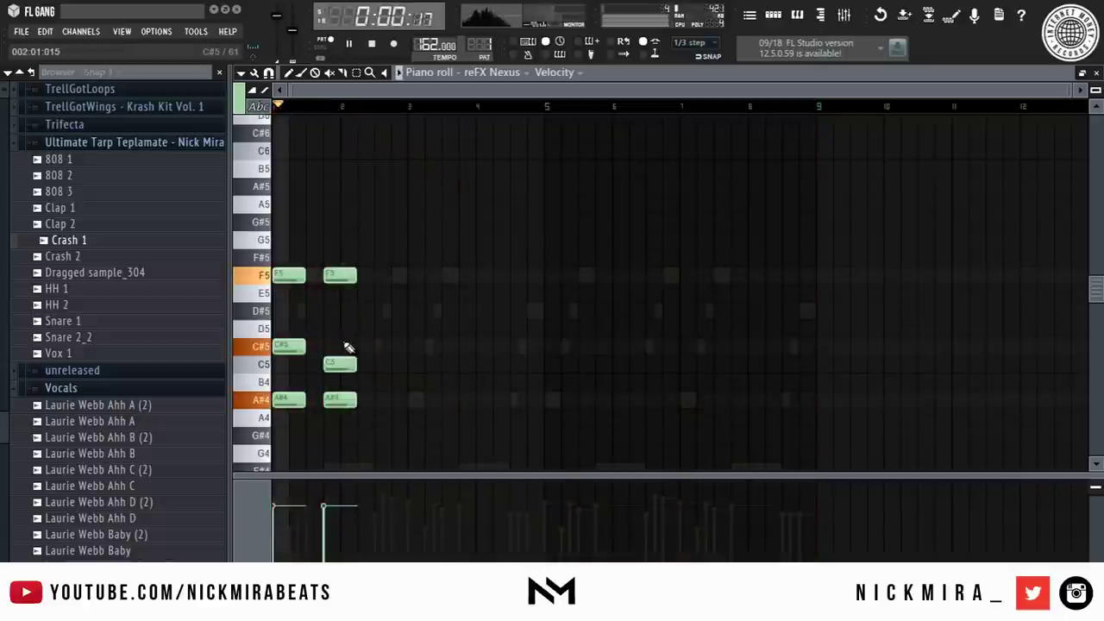
key(space)
right_click(340, 365)
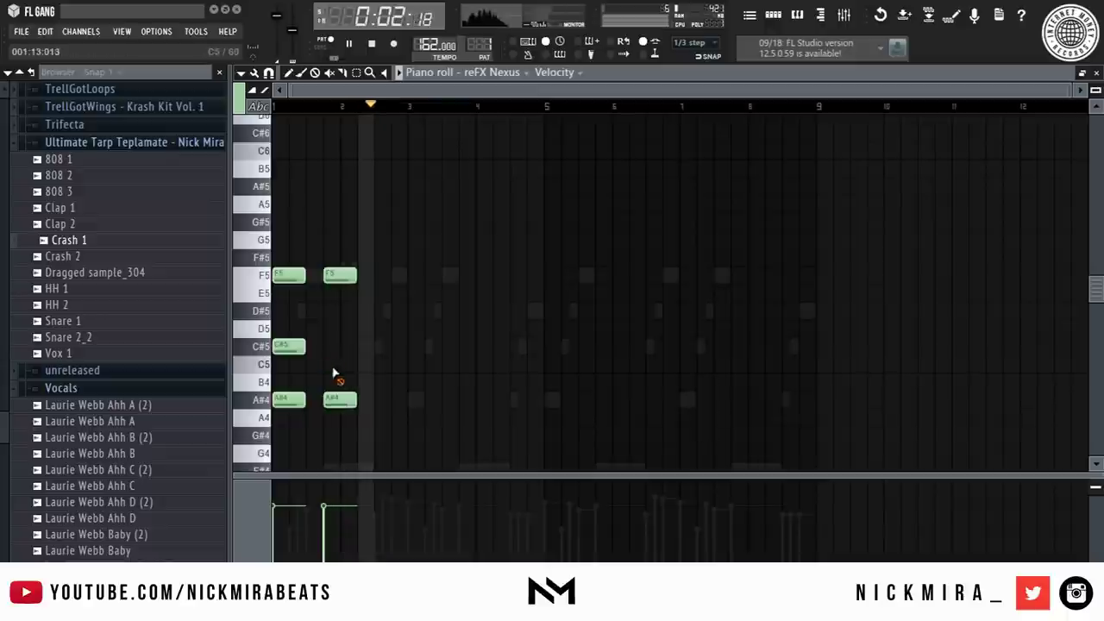
click(340, 346)
Step: Duplicate the two-chord pattern every two bars to fill all eight bars
key(ctrl+a)
key(ctrl+b)
key(ctrl+a)
key(ctrl+b)
drag(762, 395, 743, 390)
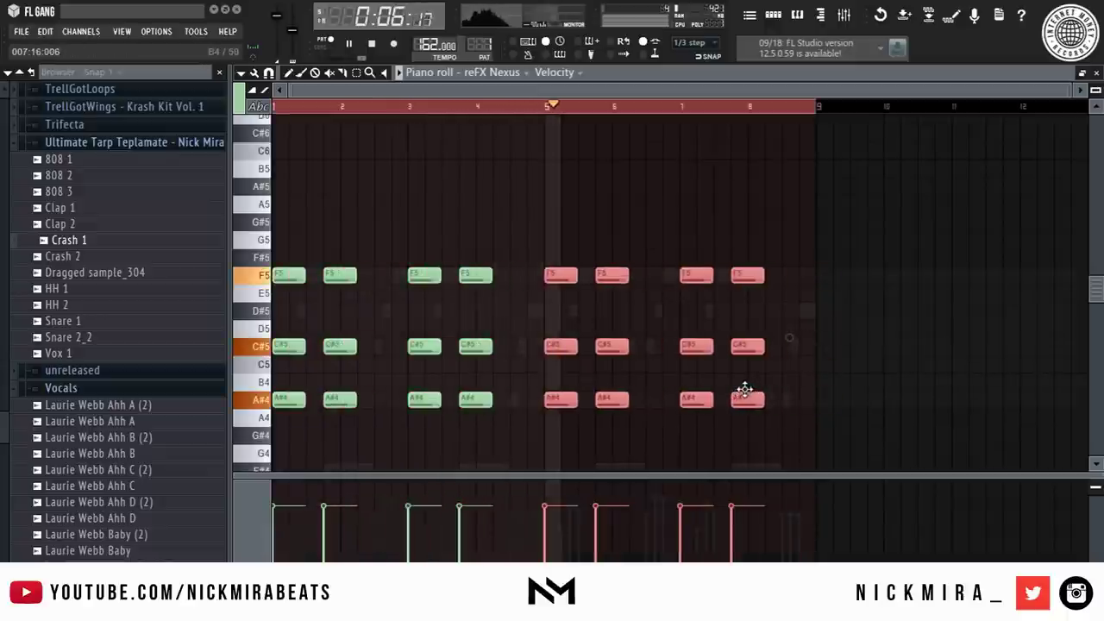
key(ctrl+d)
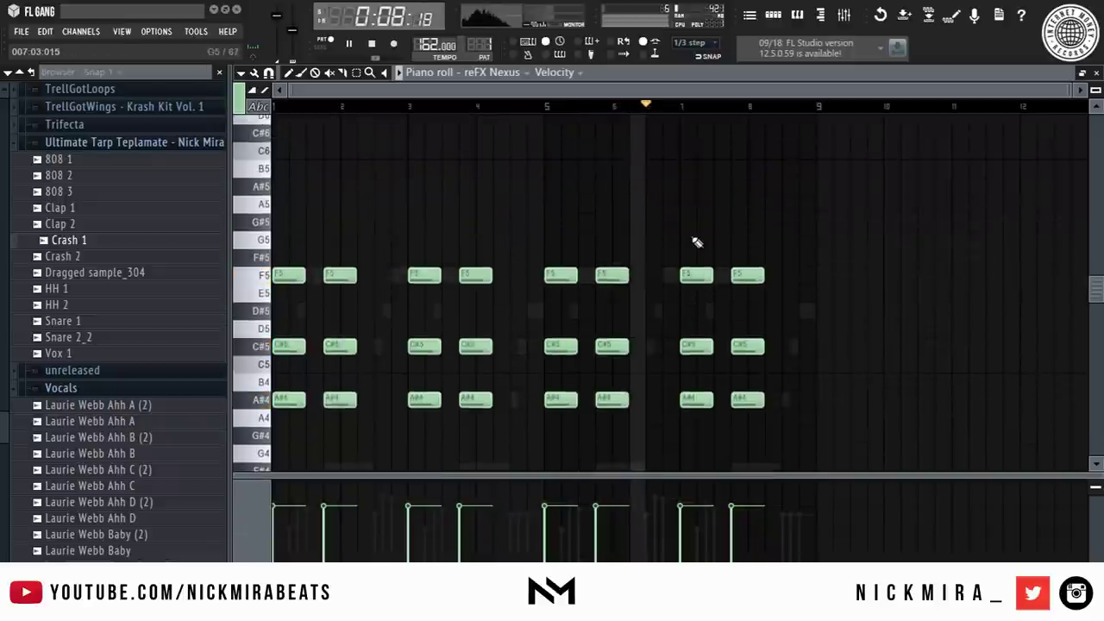
Step: Place short G#5 and F#5 notes at the end of bar 6 and raise them one octave
key(space)
click(656, 205)
right_click(657, 208)
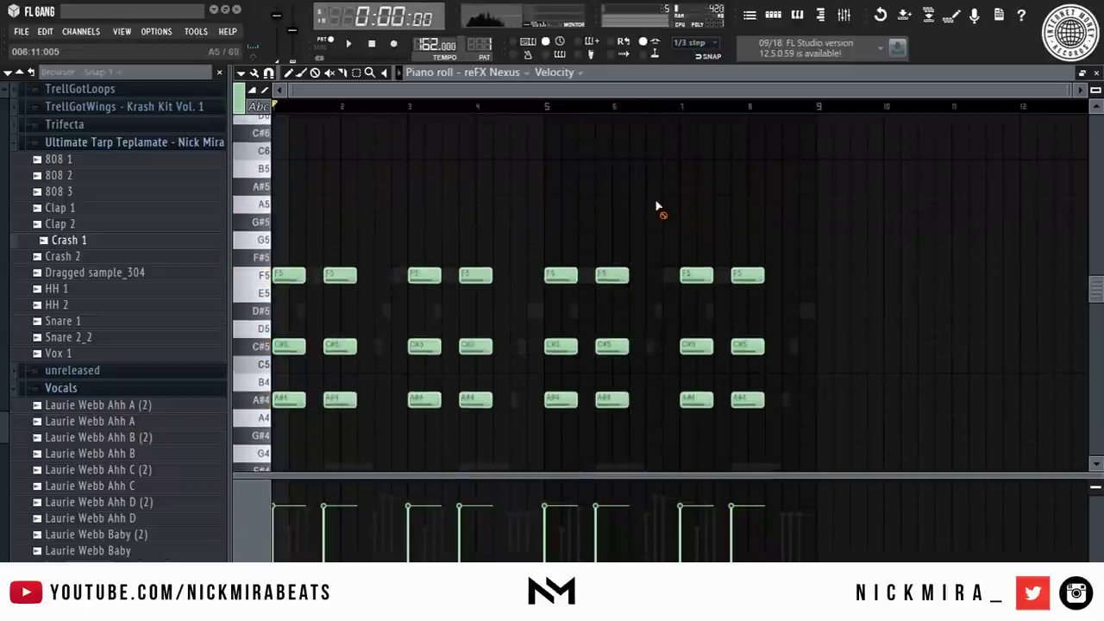
click(671, 262)
key(space)
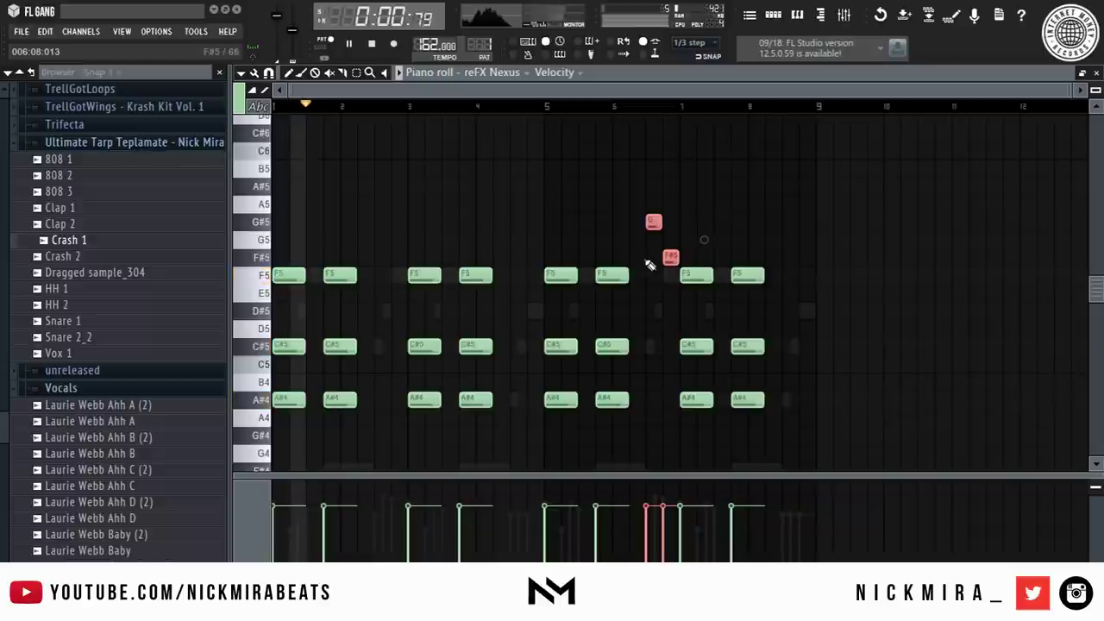
key(ctrl+Up)
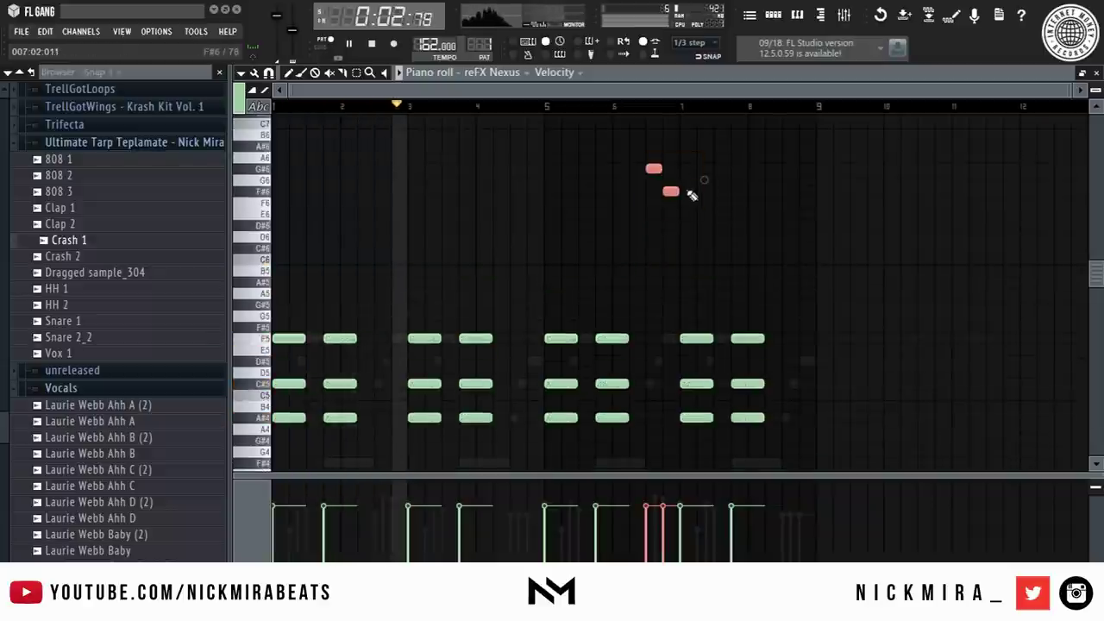
Step: Copy the high G#6 and F#6 pair to the end of bar 2 and play it back
drag(670, 191, 399, 191)
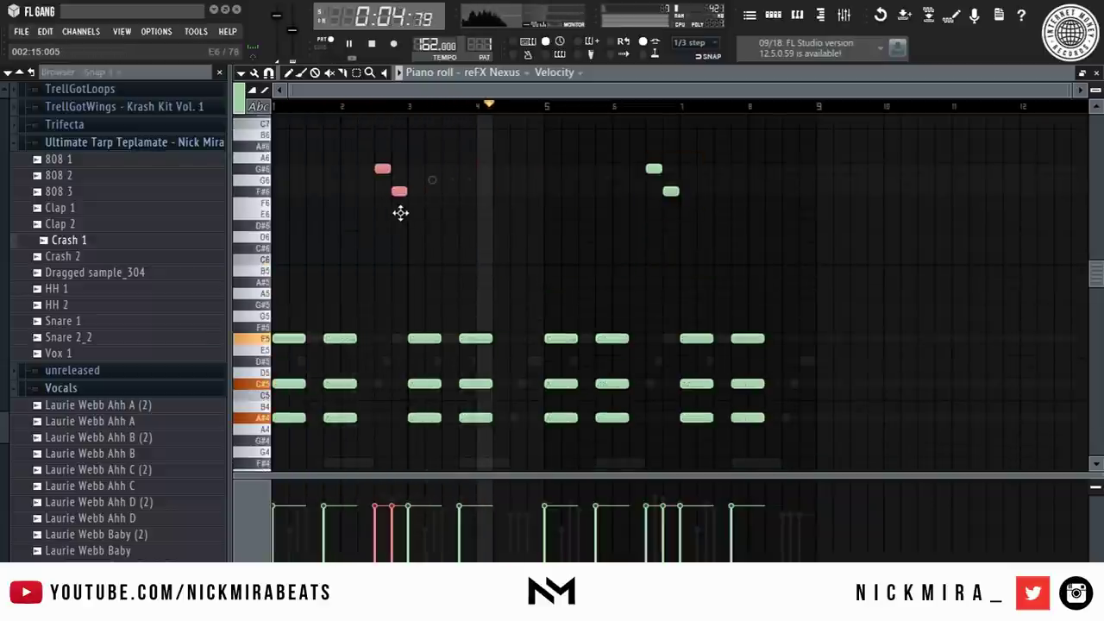
key(space)
key(space)
ctrl+click(396, 145)
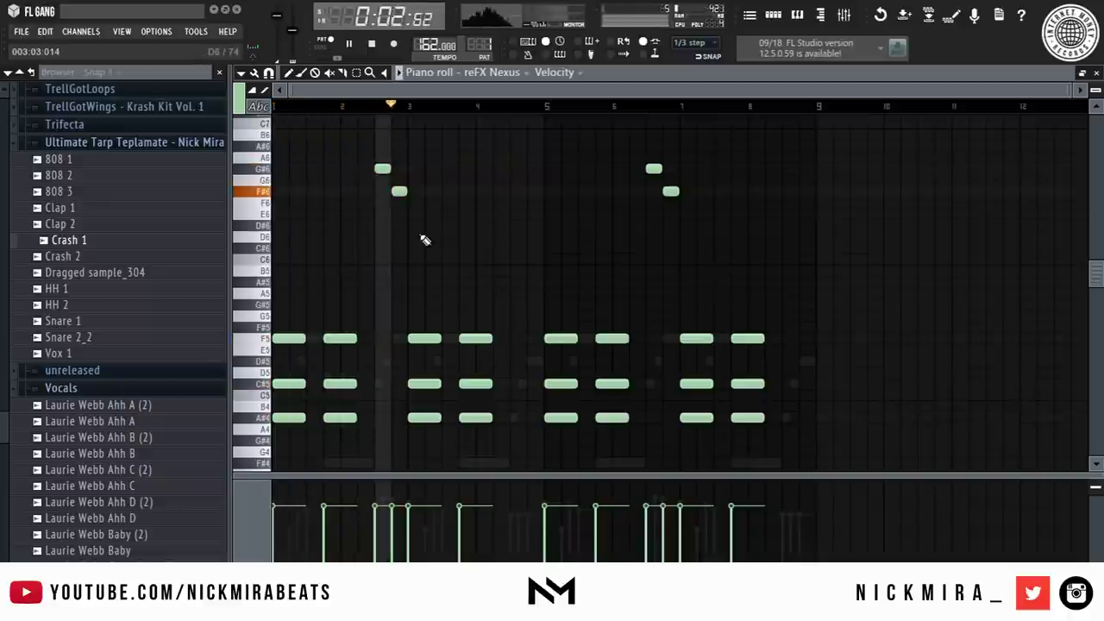
Step: Add a short note fill at the end of bar 4 and copy it to the end of bar 8
click(516, 306)
key(space)
click(535, 283)
key(space)
drag(550, 255, 818, 249)
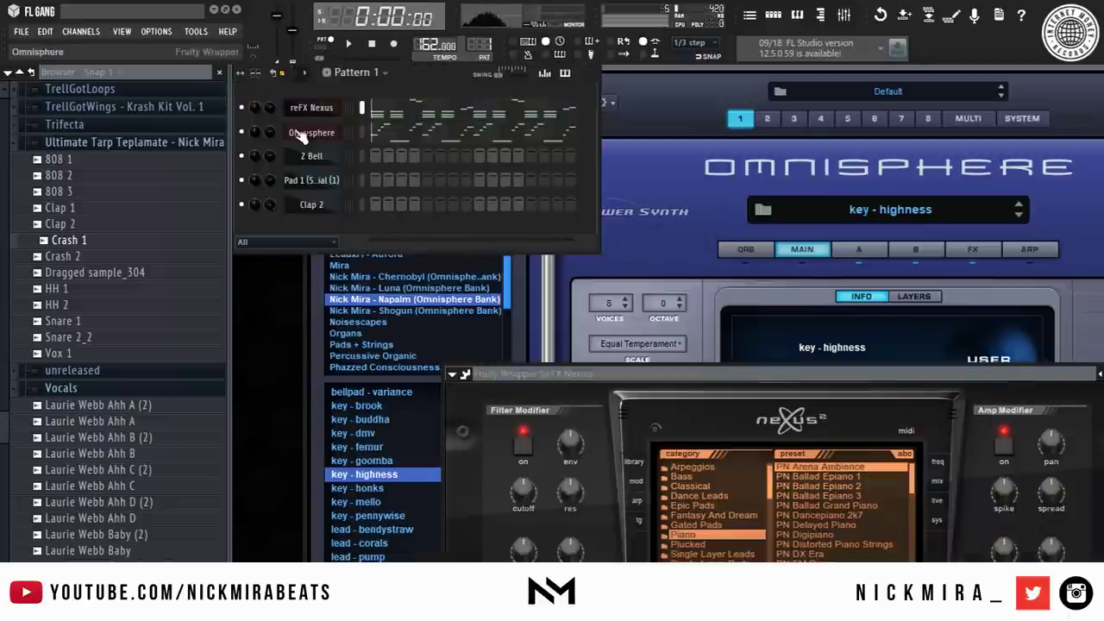
Step: Replace the Nexus instrument with Keyscape, load the Rhodes - LA Custom Lush patch and play the pattern
right_click(289, 105)
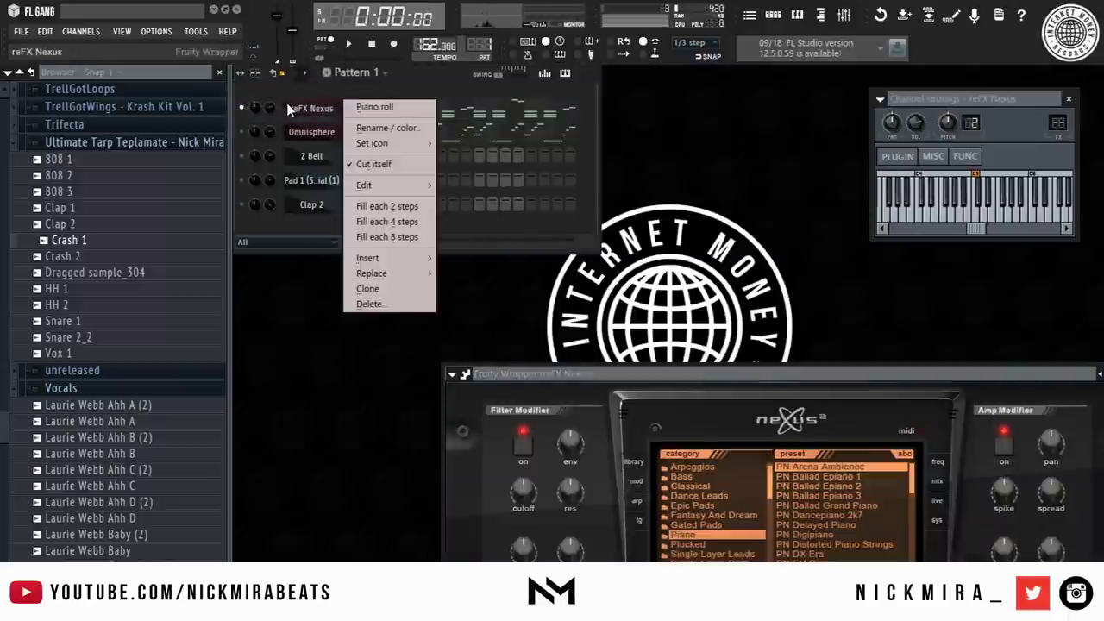
mouse_move(394, 281)
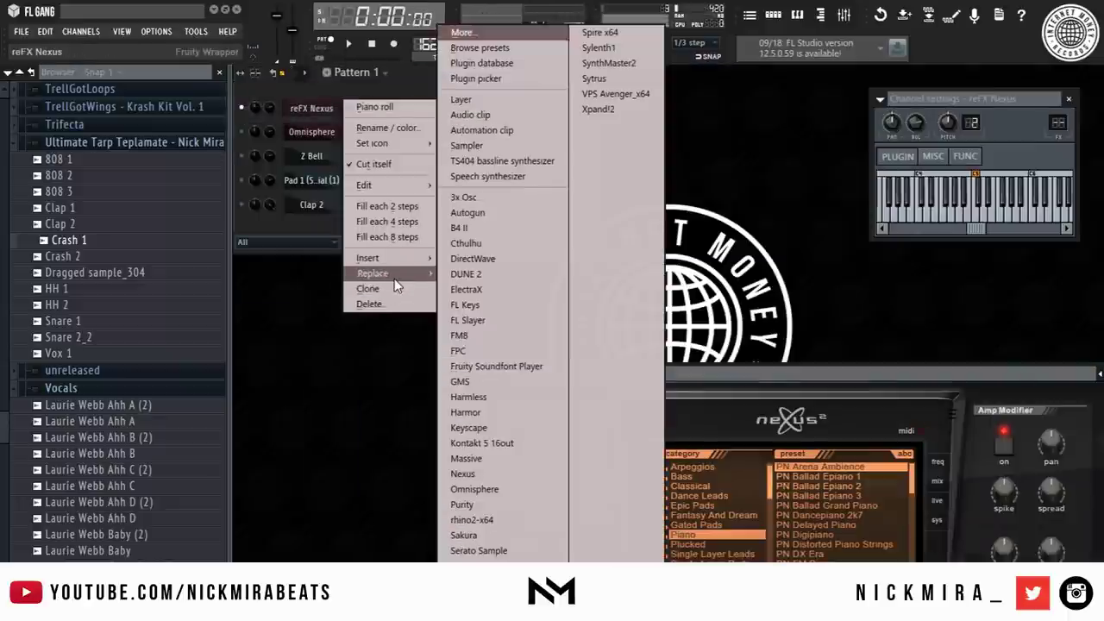
click(483, 428)
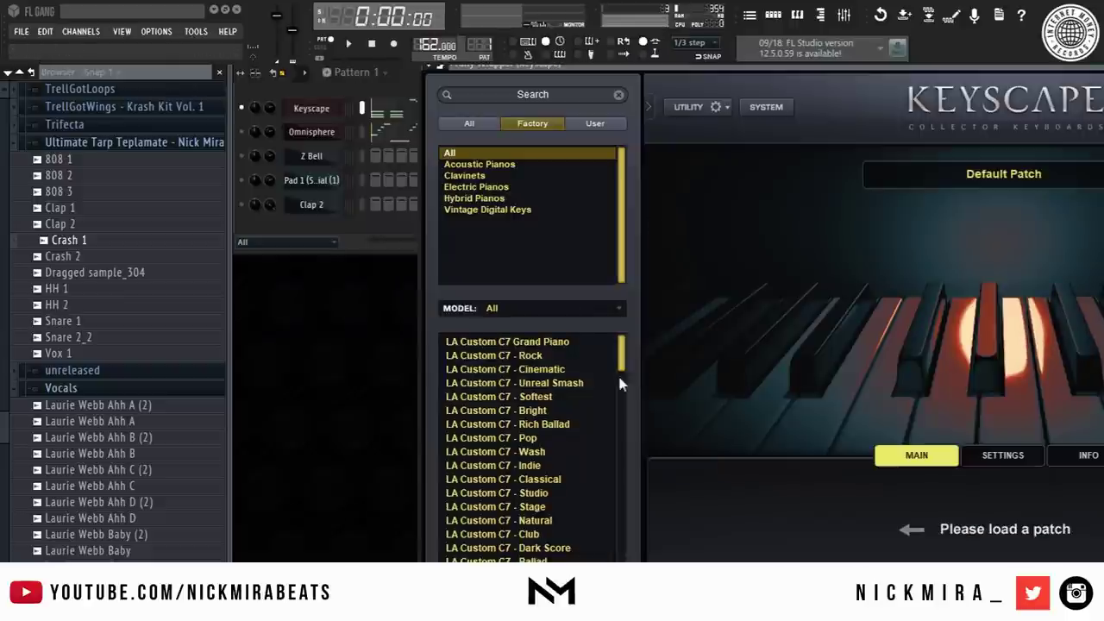
scroll(511, 455, down, 7)
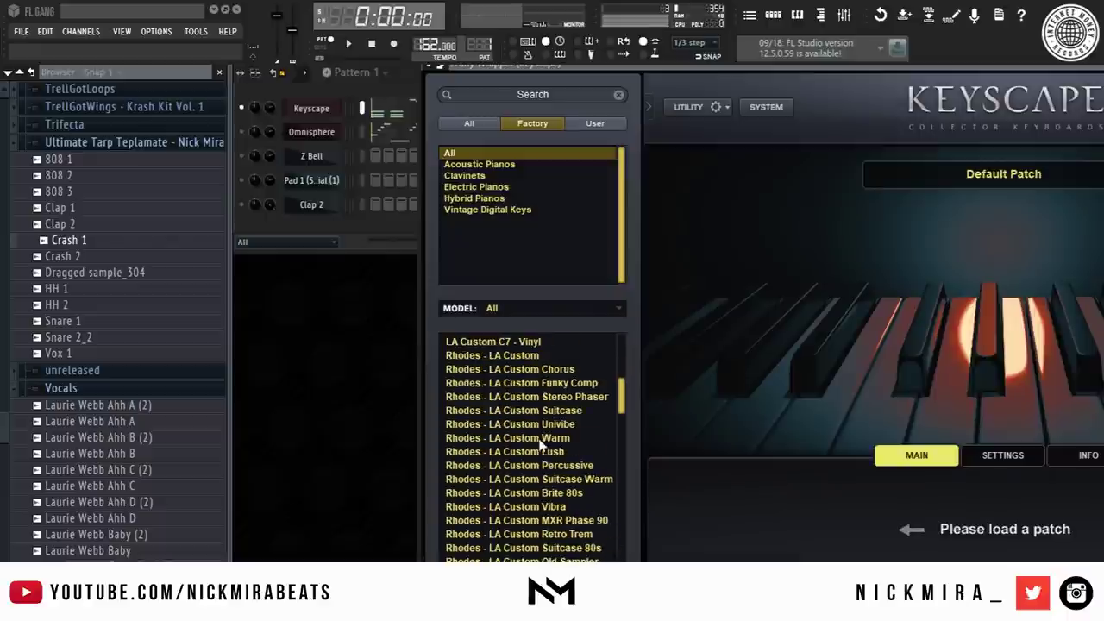
click(528, 452)
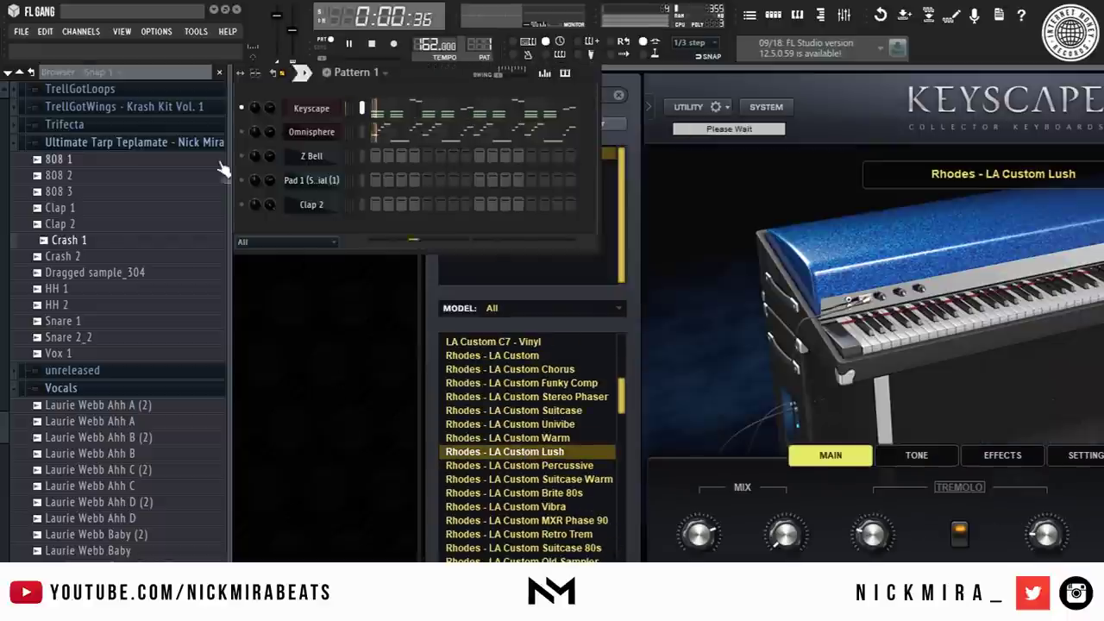
key(space)
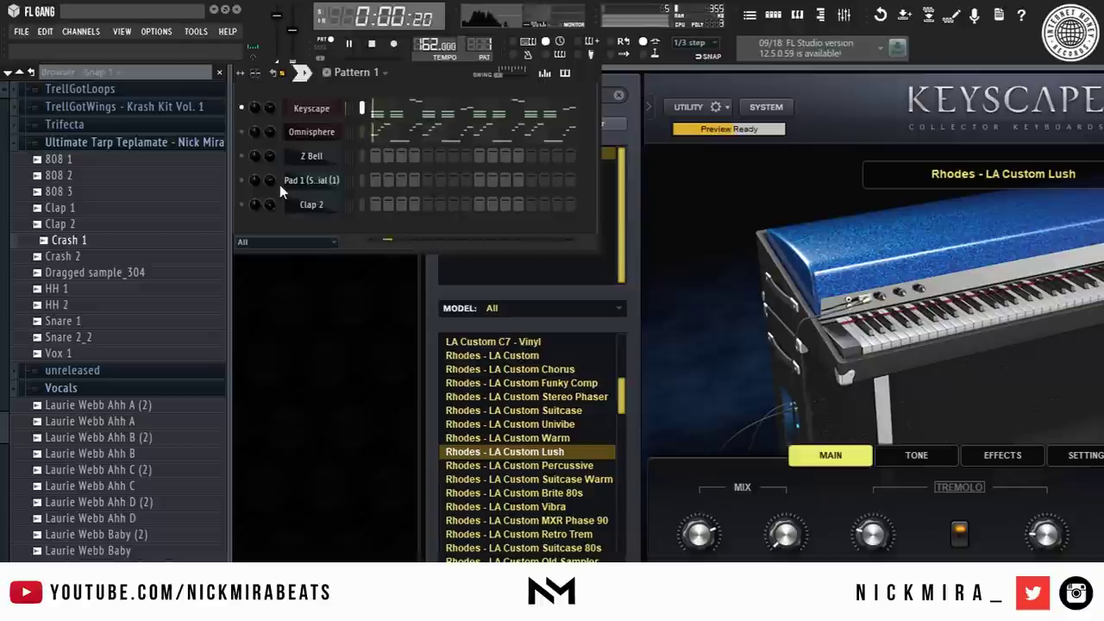
Step: Audition the key - honks patch in Omnisphere and load key - mello for the melody instead
click(309, 132)
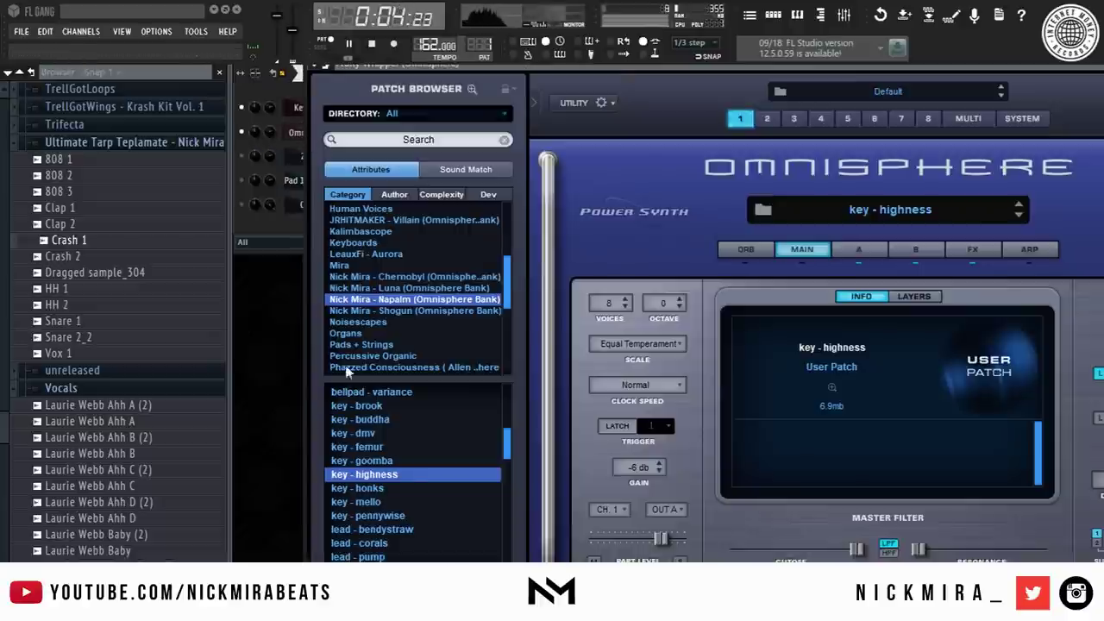
click(379, 488)
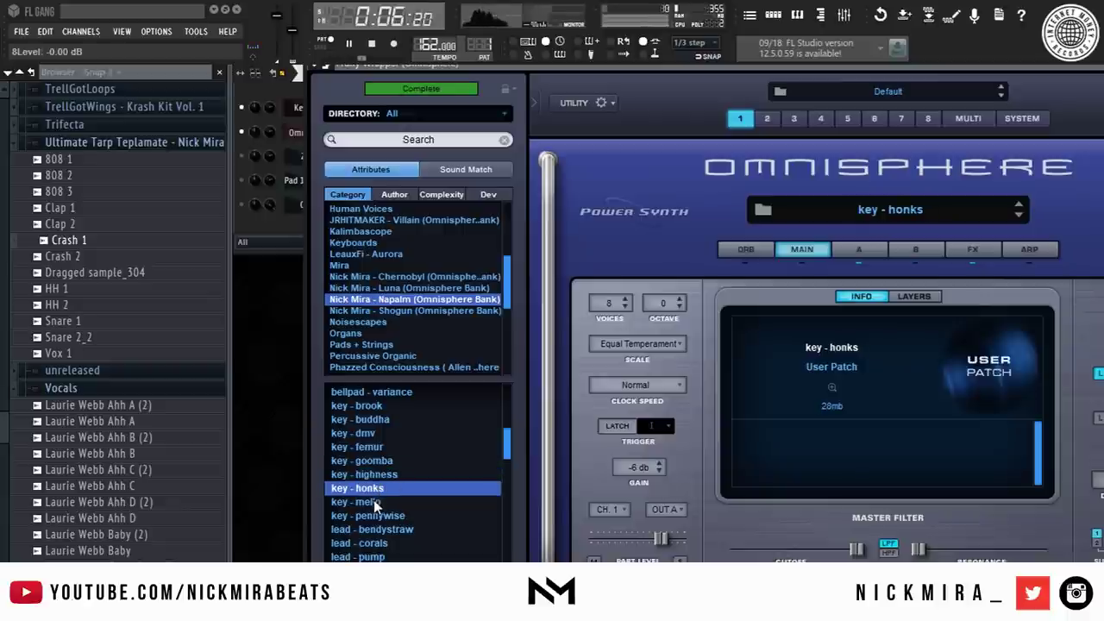
click(374, 503)
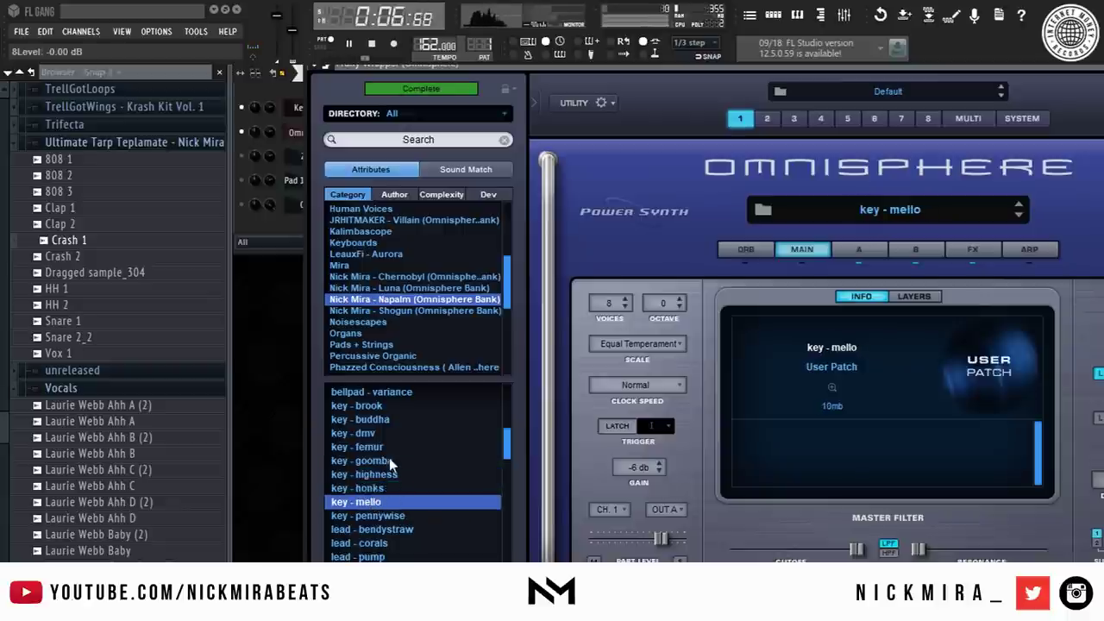
click(275, 135)
key(space)
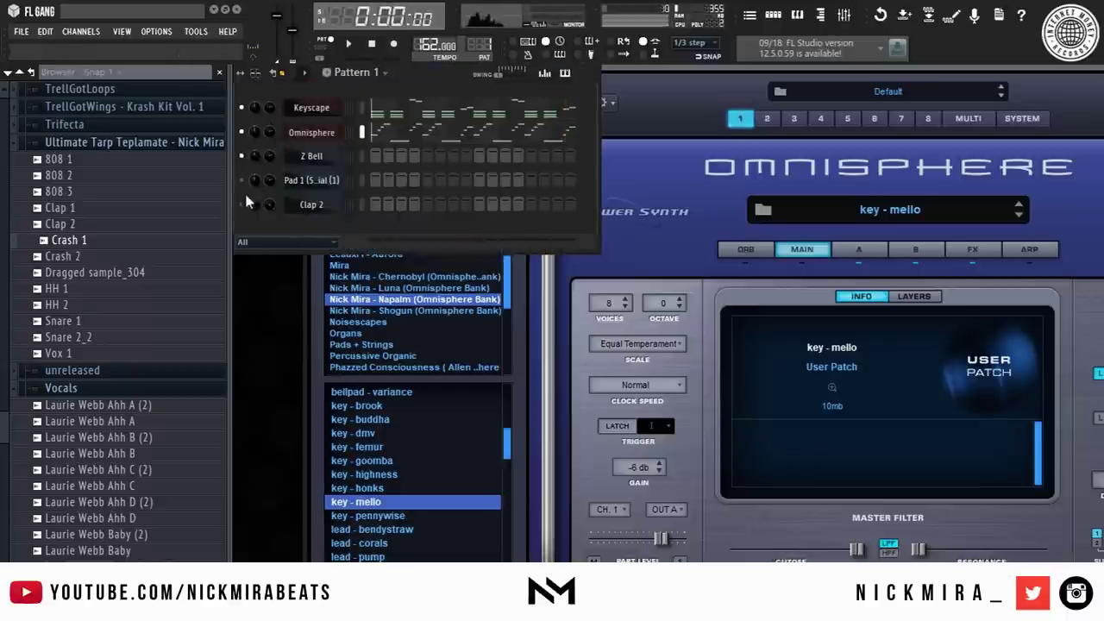
Step: Place short A#4 notes on the Z Bell channel at bar 1, beat 4 of bar 1, and bar 3
right_click(319, 156)
click(357, 159)
click(279, 235)
right_click(278, 236)
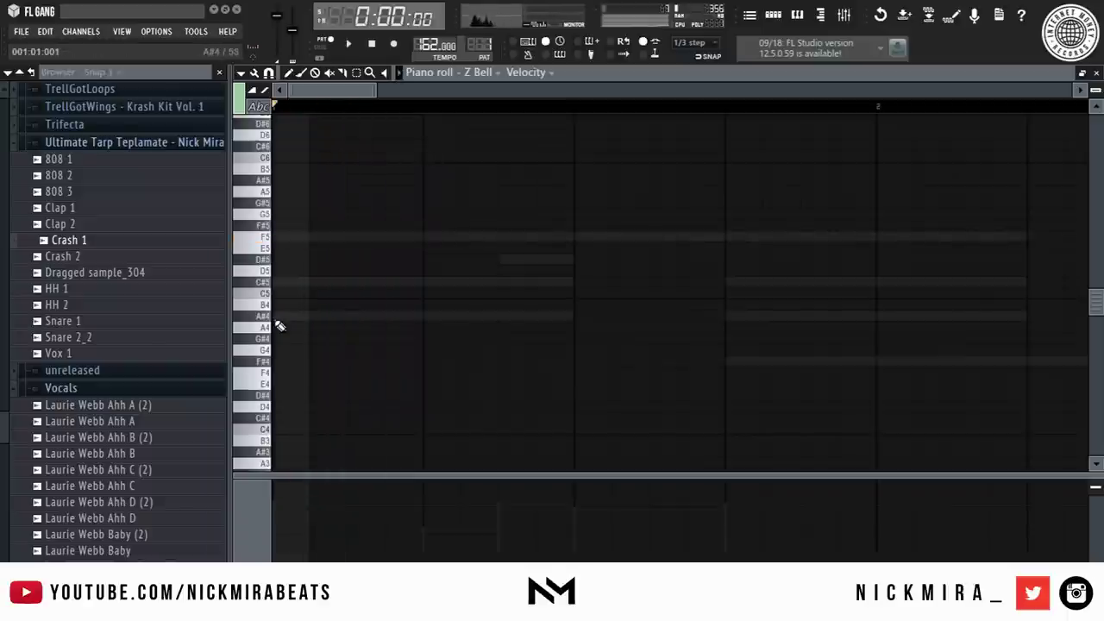
click(278, 316)
key(space)
click(732, 362)
right_click(734, 362)
click(732, 316)
scroll(419, 267, down, 5)
click(416, 315)
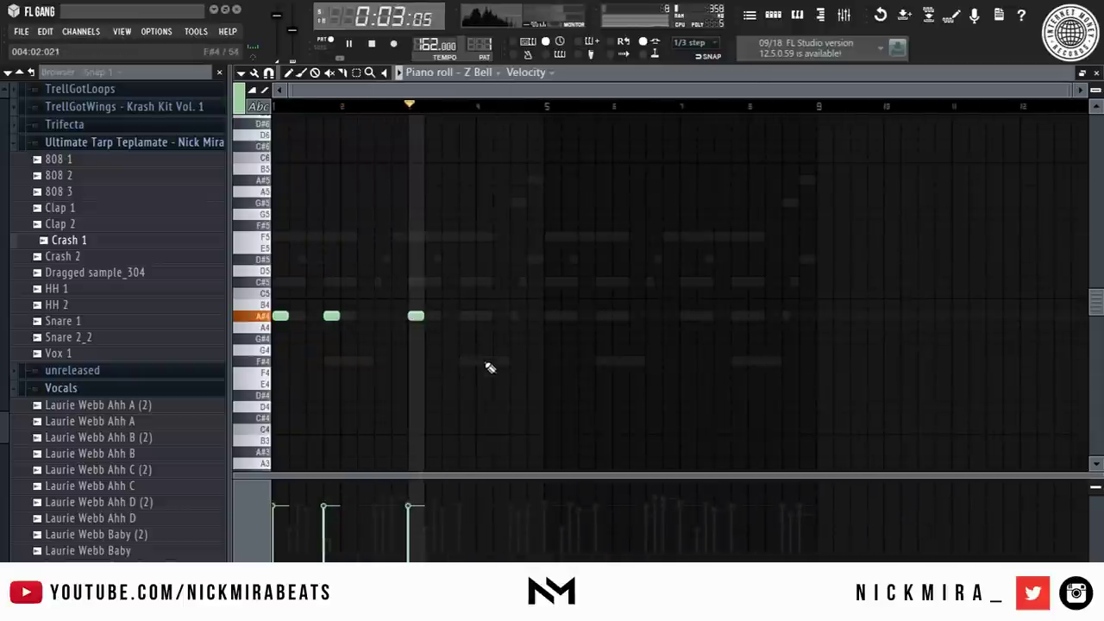
Step: Add a short F#4 on beat 4 of bar 3 and duplicate the Z Bell notes into the second four bars
key(ctrl+a)
key(ctrl+b)
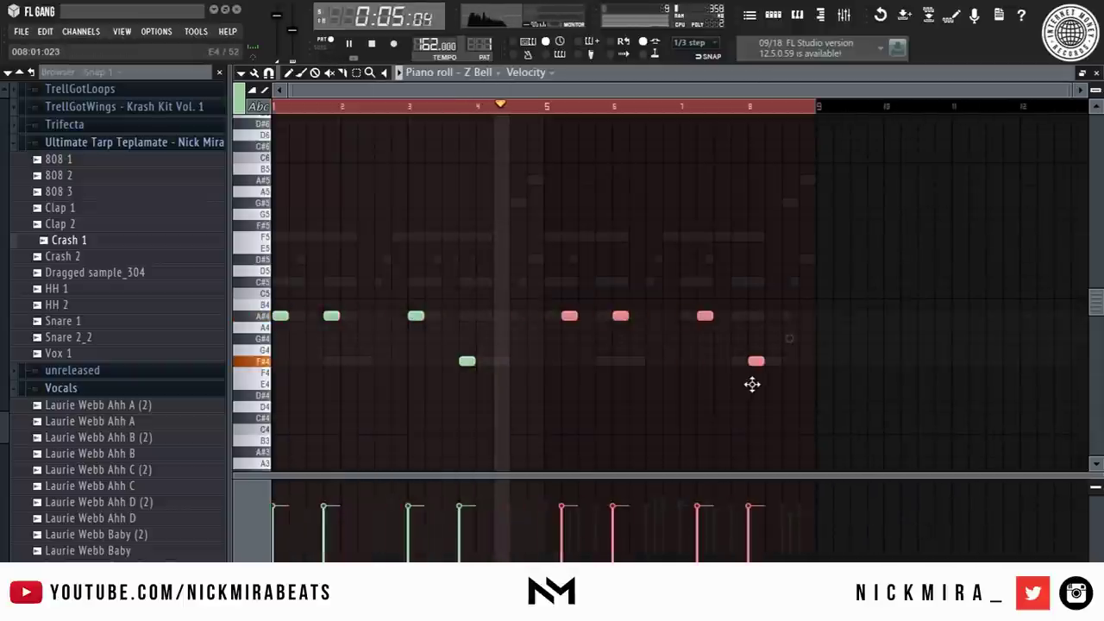
Step: Normalize the Z Bell sample and set its channel volume to about -2.2 dB
key(F7)
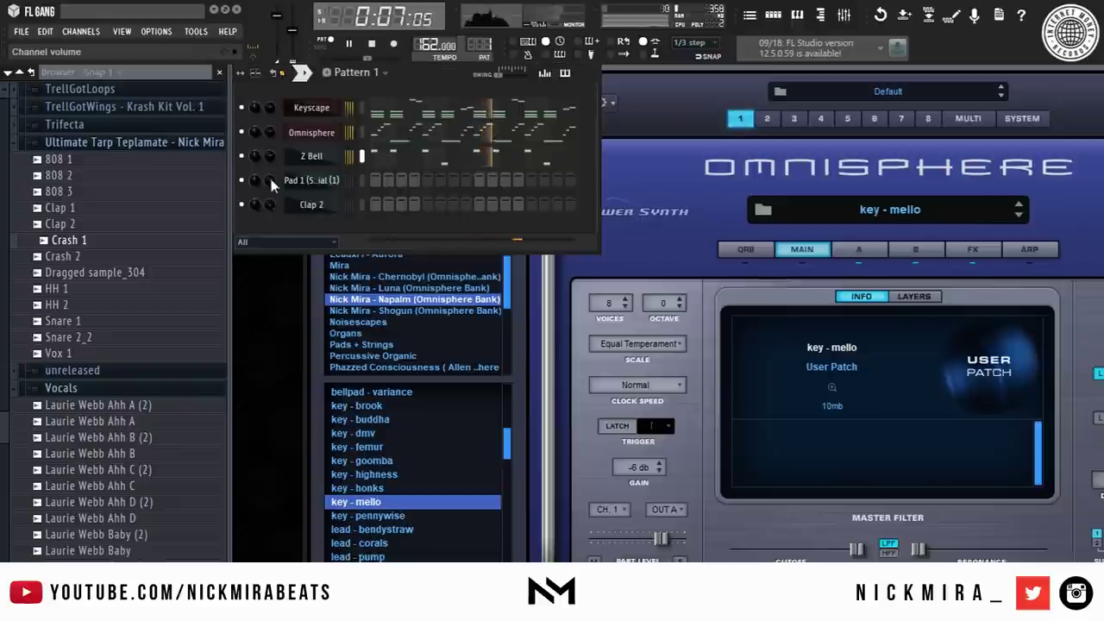
click(306, 157)
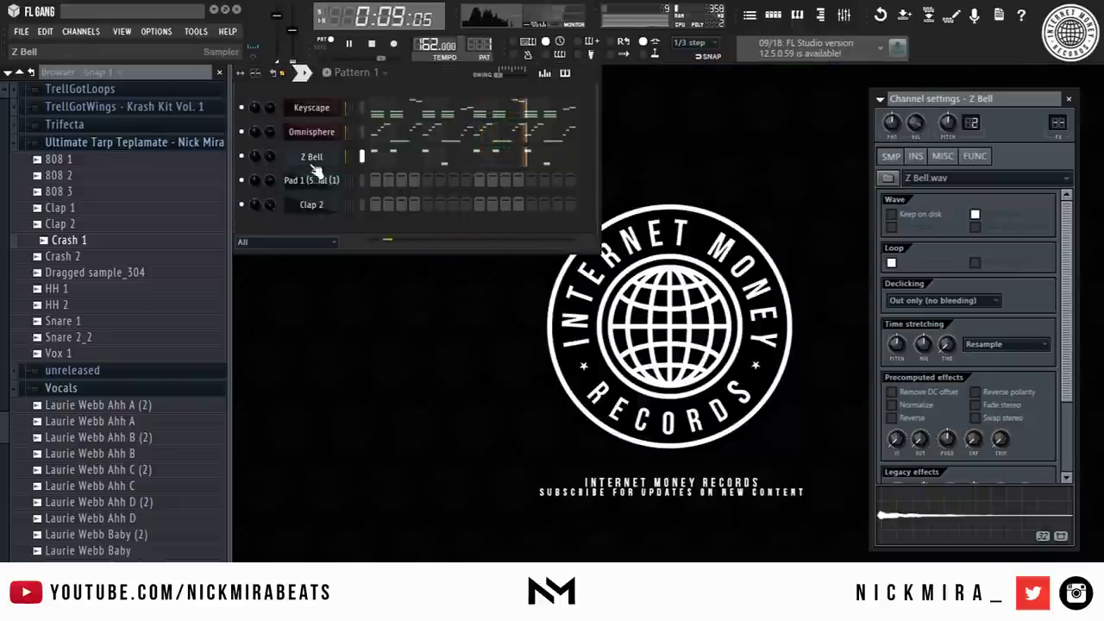
drag(270, 157, 270, 156)
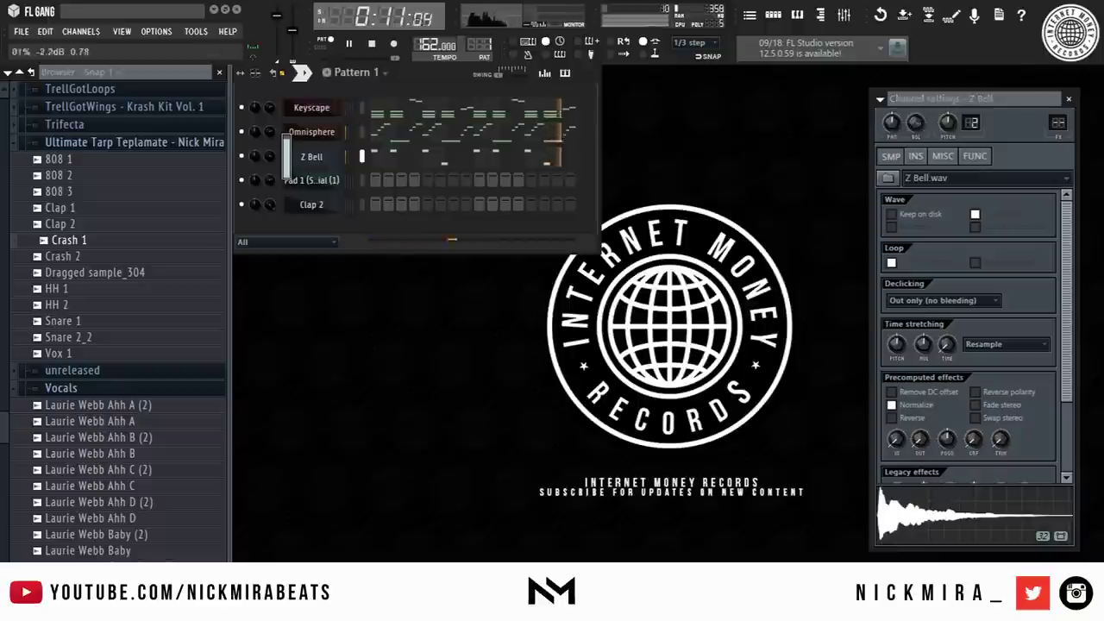
right_click(338, 178)
click(366, 178)
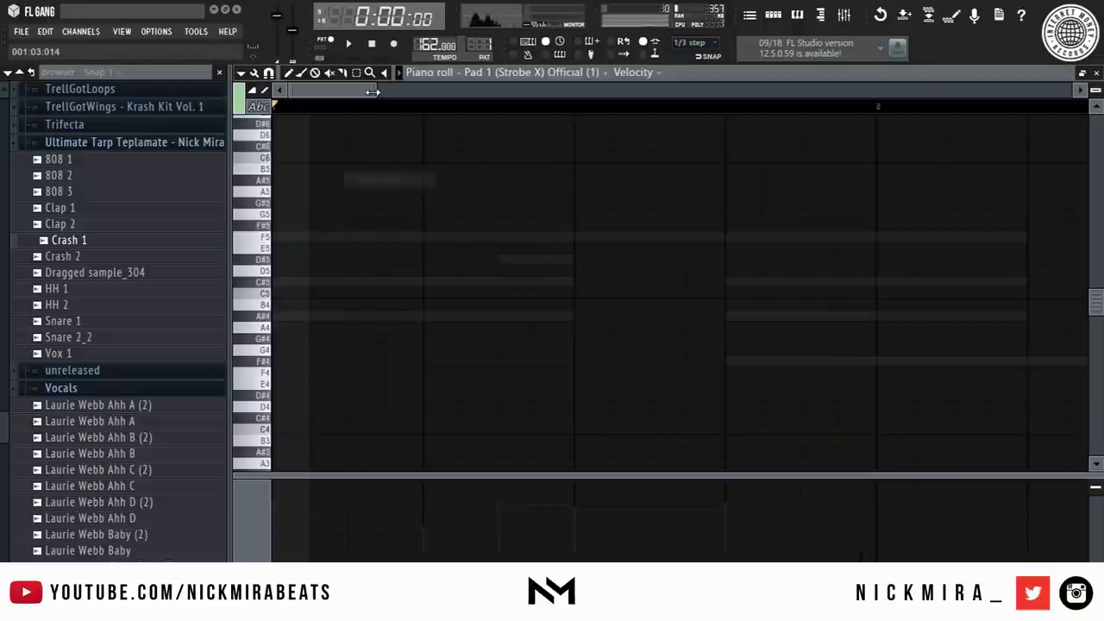
scroll(393, 108, down, 3)
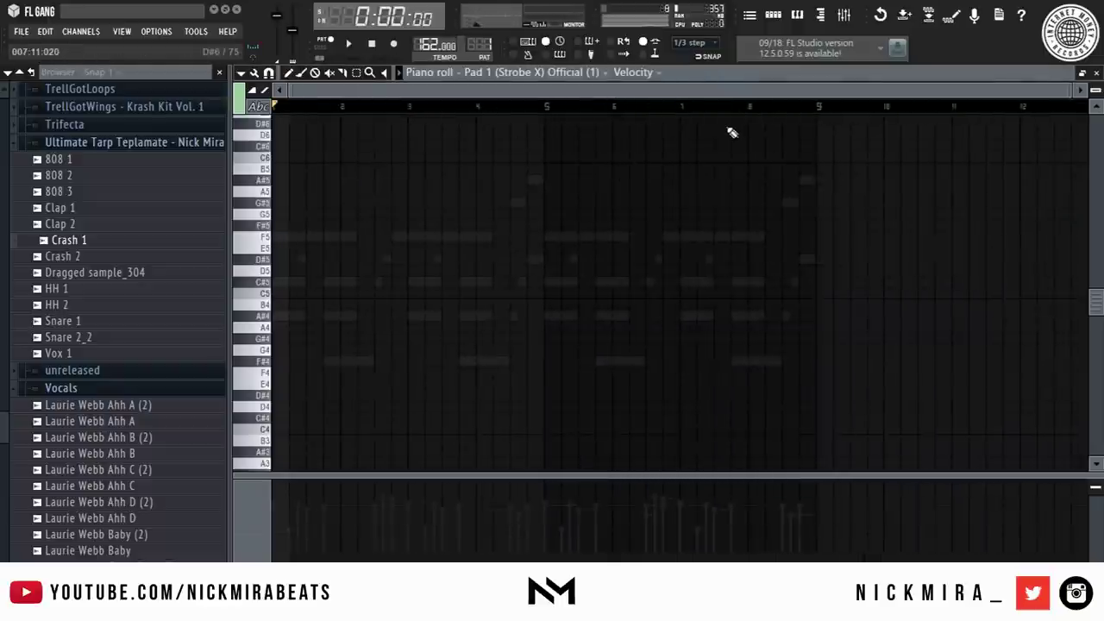
double_click(747, 237)
key(F7)
Step: Place back-to-back three-beat A#4 and F#4 notes from bar 1 on the Pad 1 channel, raise them one octave and play the pattern
right_click(338, 178)
click(366, 178)
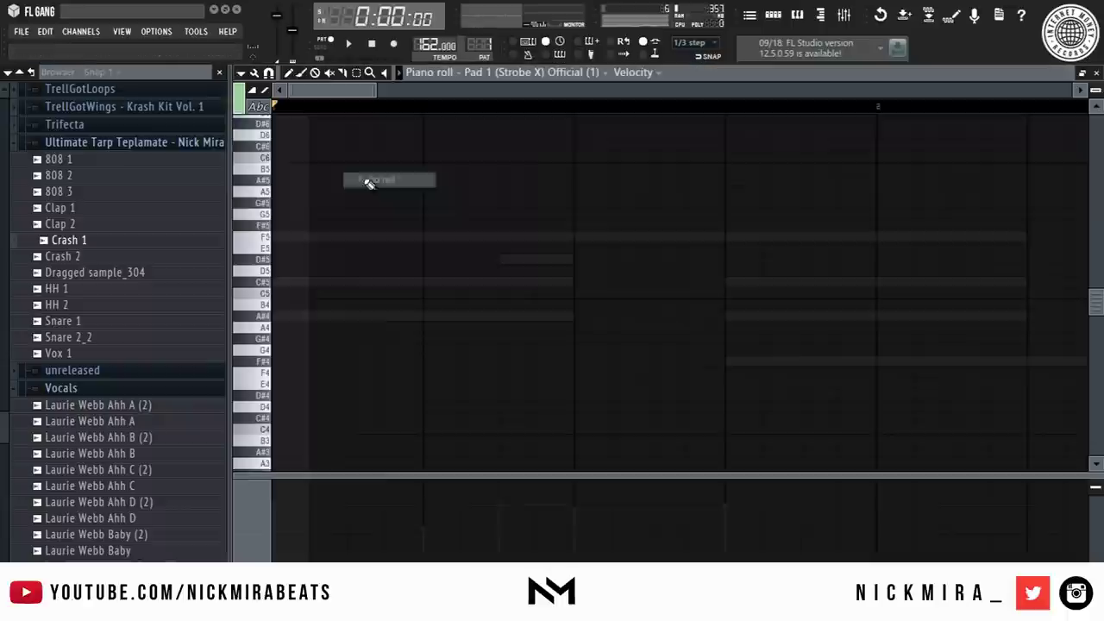
click(274, 237)
drag(355, 238, 294, 283)
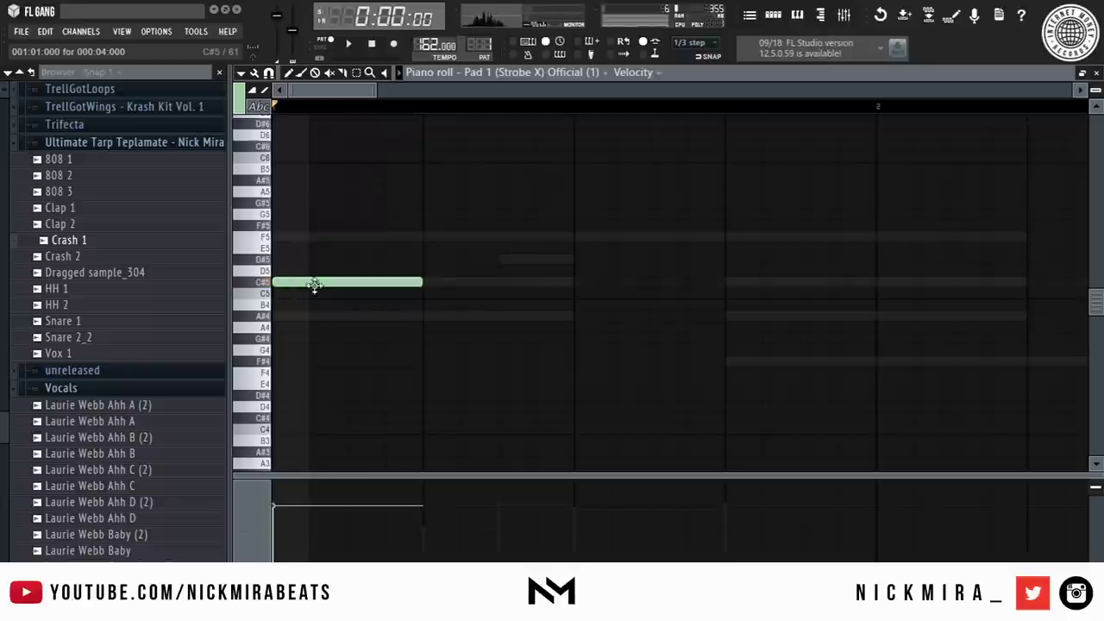
right_click(297, 284)
click(277, 316)
drag(418, 314, 728, 313)
scroll(523, 106, down, 5)
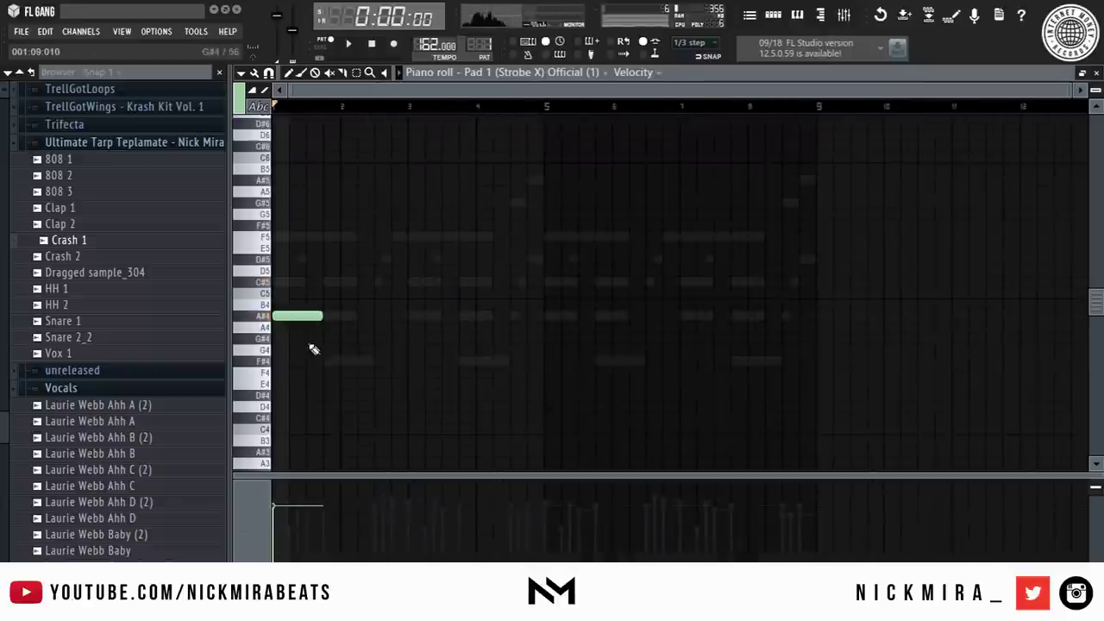
click(333, 360)
scroll(556, 286, up, 2)
key(space)
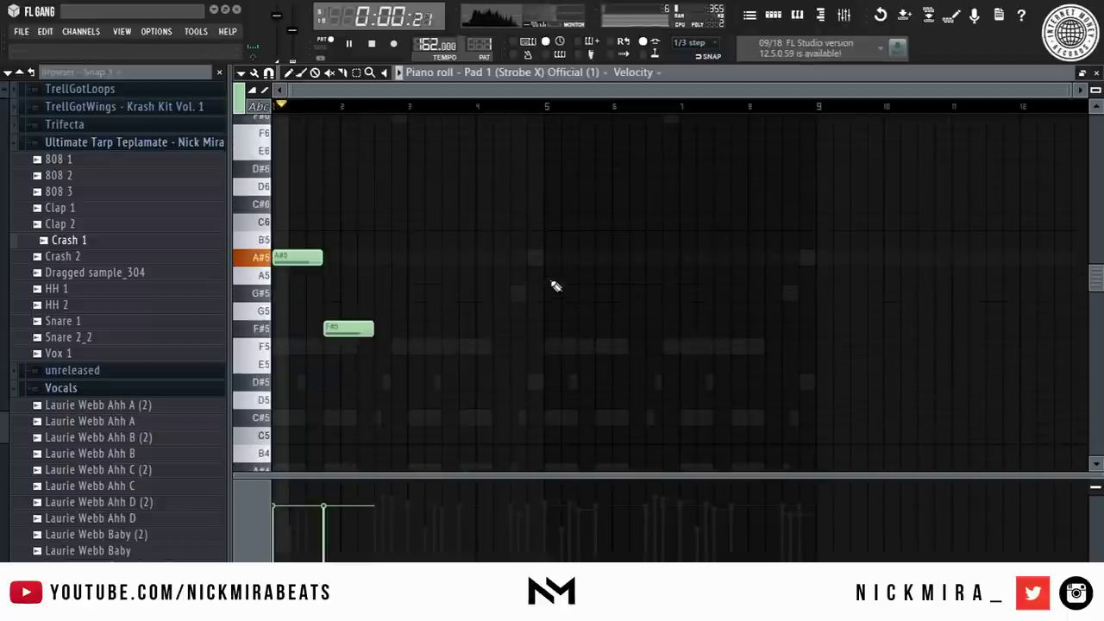
Step: Add a three-beat F5 note at bar 3 and copy the three pad notes to start at bar 5
click(419, 347)
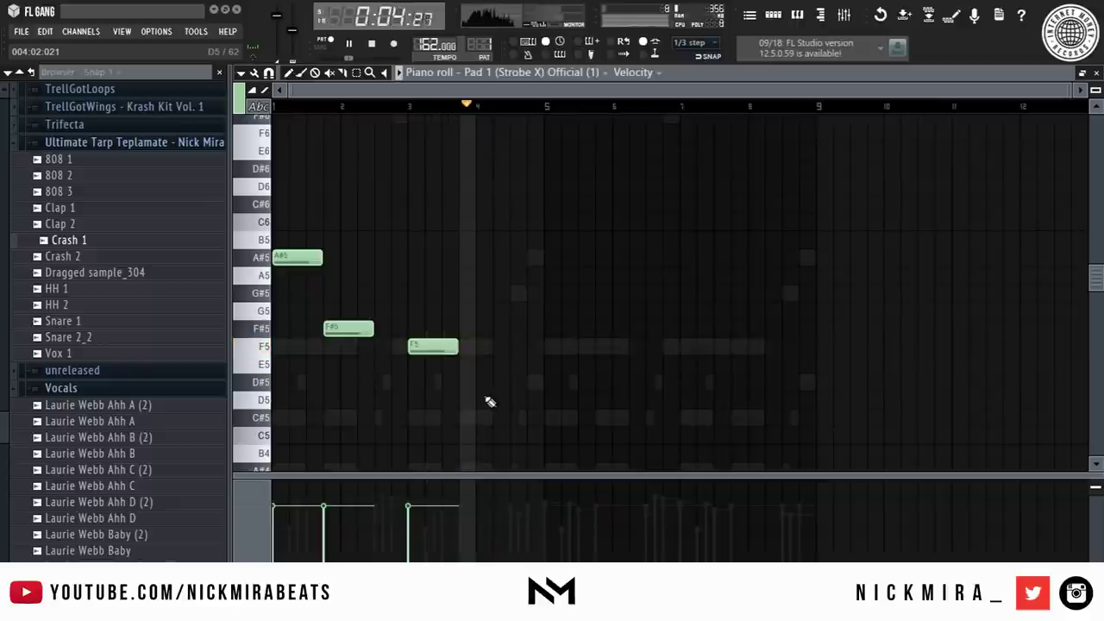
key(ctrl+a)
drag(457, 347, 721, 329)
key(ctrl+d)
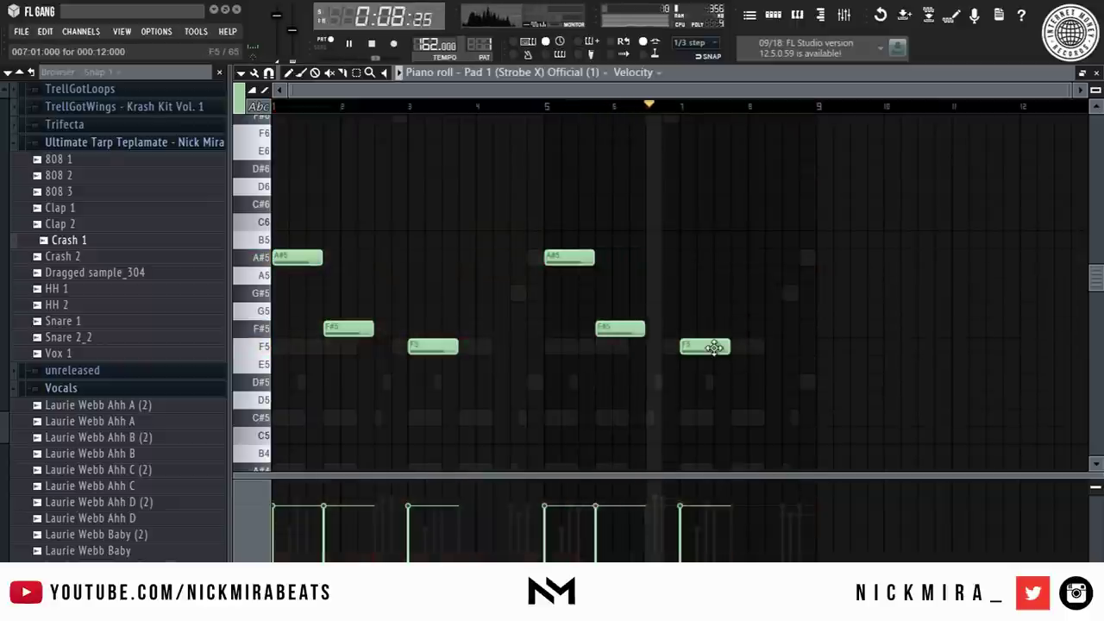
key(space)
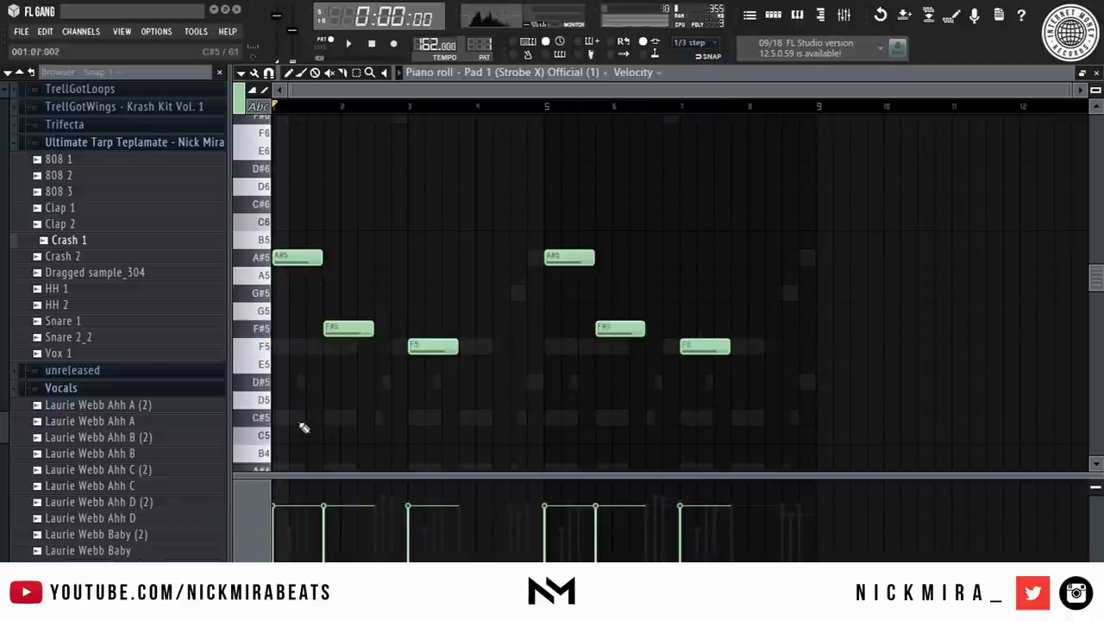
Step: Add a three-beat C#5 at bar 1 and a longer A#4 from beat 4 of bar 1 up to bar 3
drag(280, 467, 278, 413)
key(space)
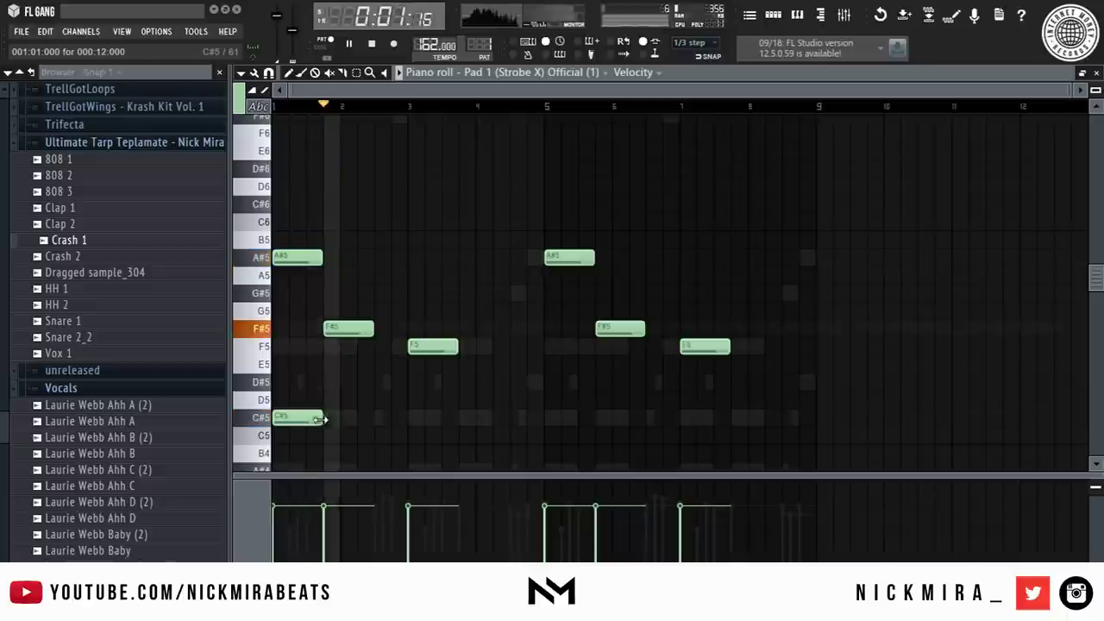
scroll(328, 397, down, 2)
drag(343, 365, 406, 365)
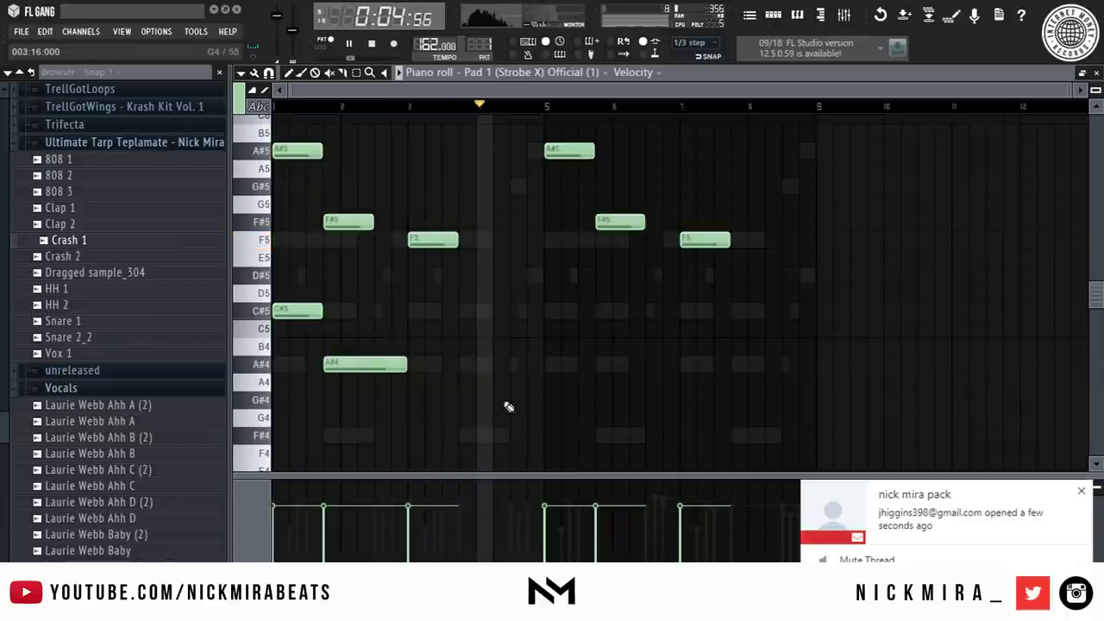
Step: Copy the lower C#5 and A#4 pad notes so they repeat from bar 5
drag(487, 287, 302, 434)
drag(371, 367, 646, 378)
click(641, 383)
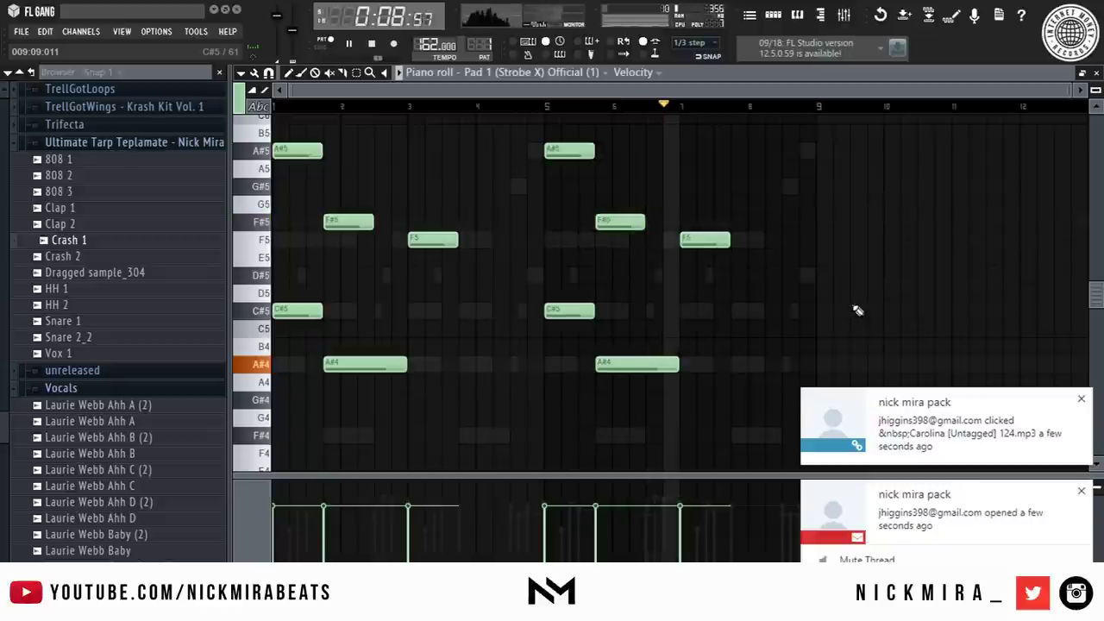
key(space)
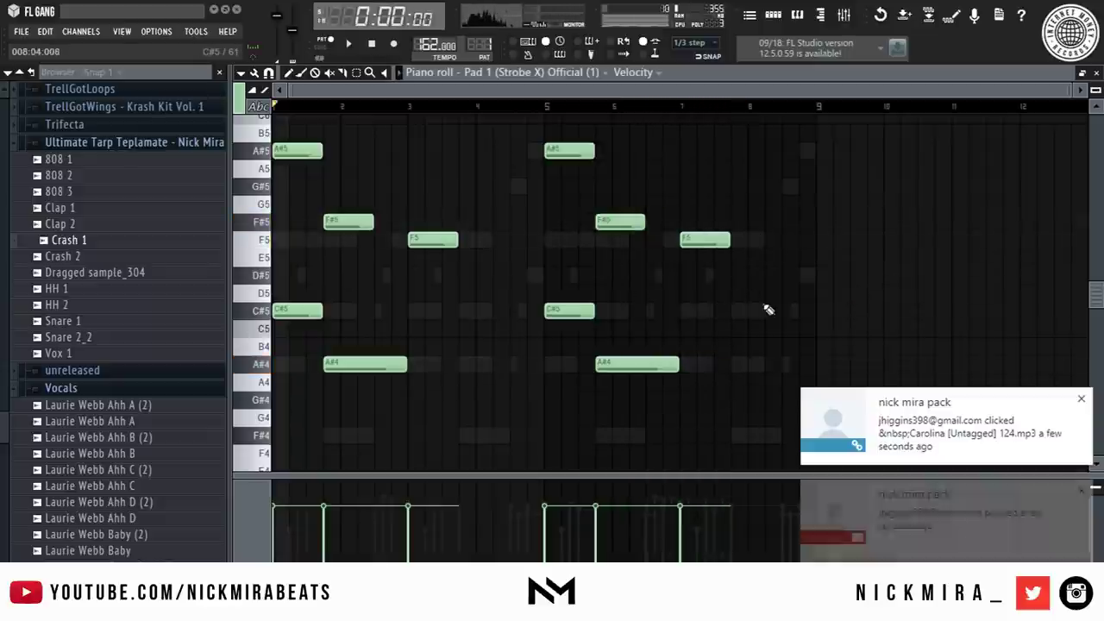
Step: Add a C#5 pad note filling bar 8, play the pattern and dismiss the mail notification
click(761, 308)
key(space)
drag(831, 312, 816, 307)
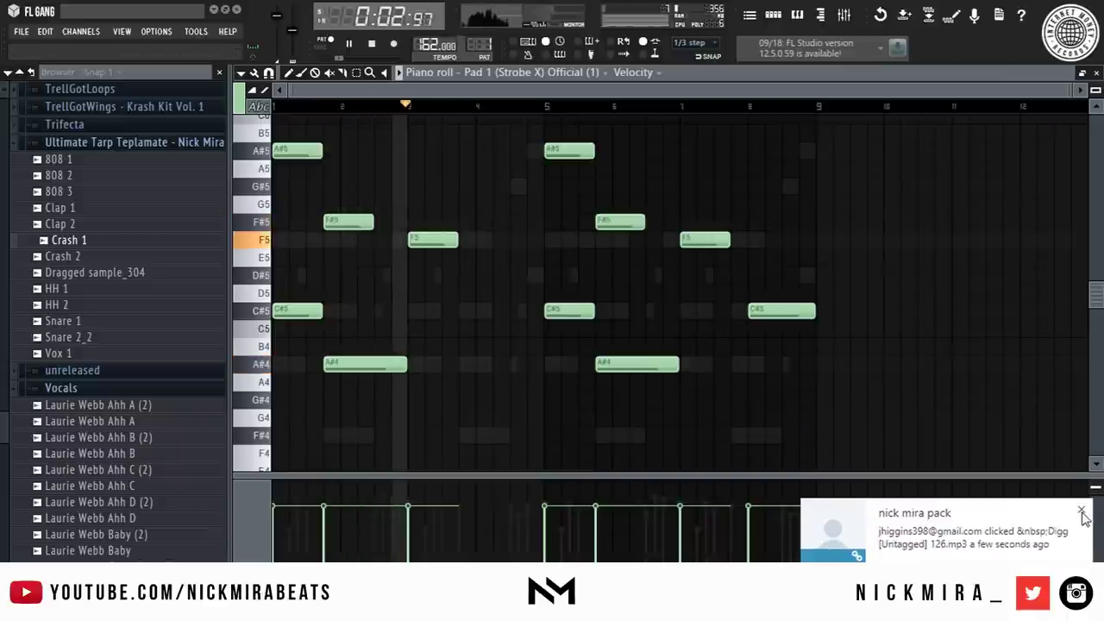
click(1082, 514)
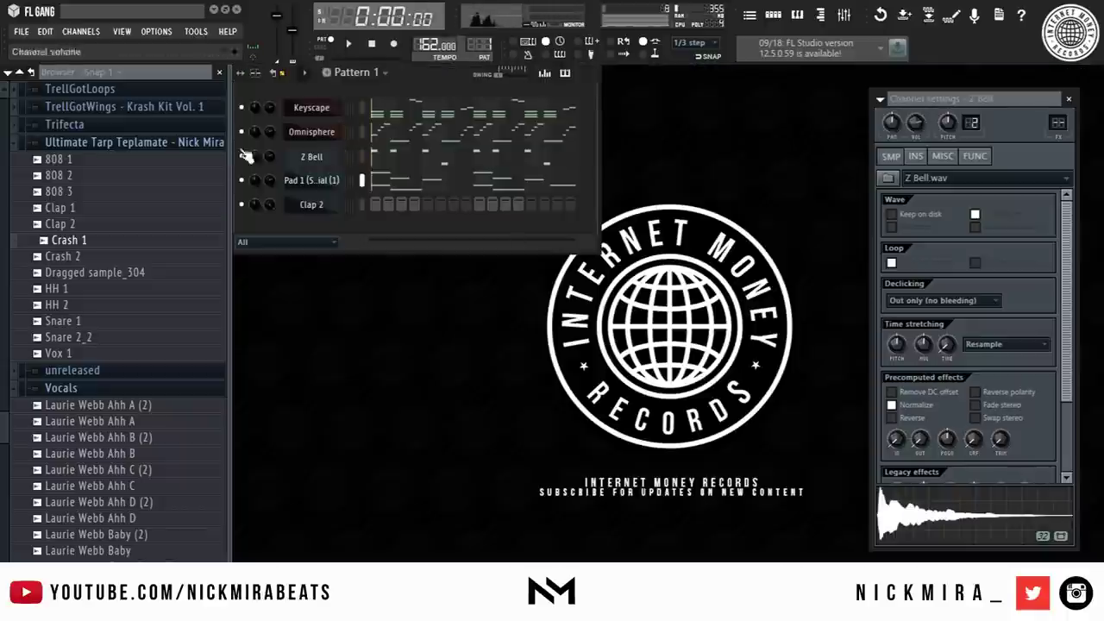
Step: Open the Pad 1 channel's settings and mute the Clap 2 channel
click(312, 181)
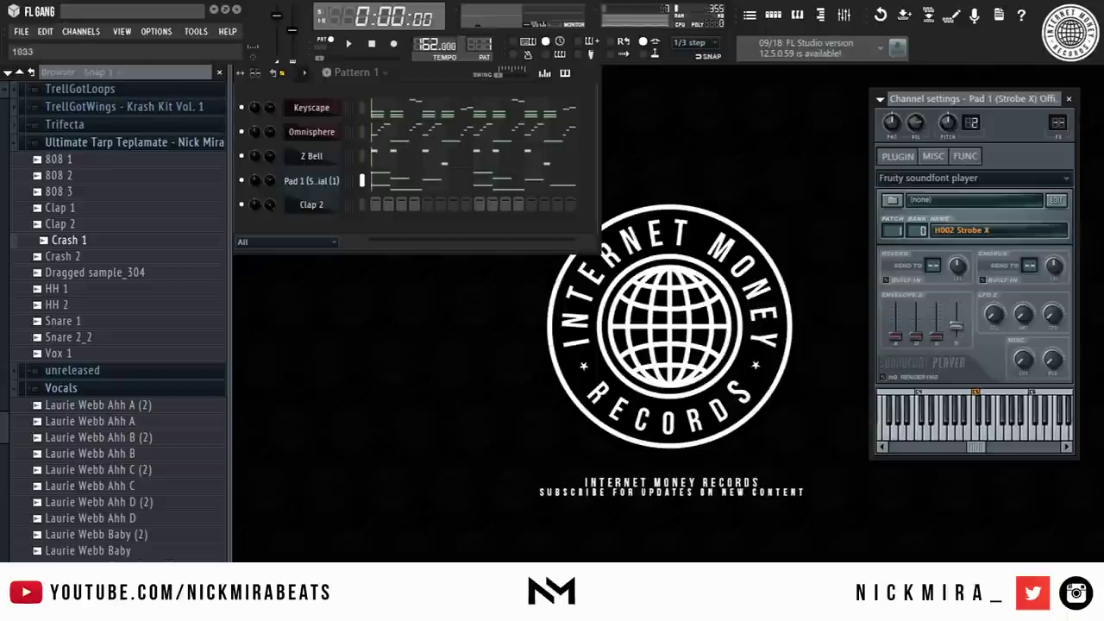
right_click(243, 180)
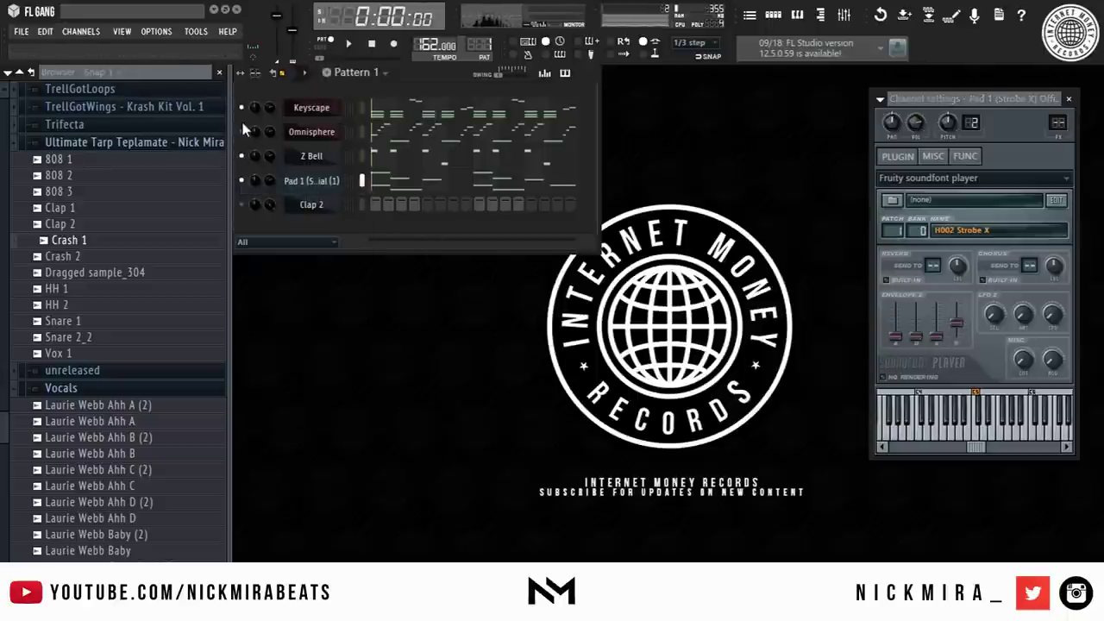
Step: Link the Keyscape, Omnisphere, Z Bell and Pad 1 channels to consecutive mixer tracks starting from Insert 1, then start playback
click(845, 16)
right_click(303, 302)
mouse_move(438, 310)
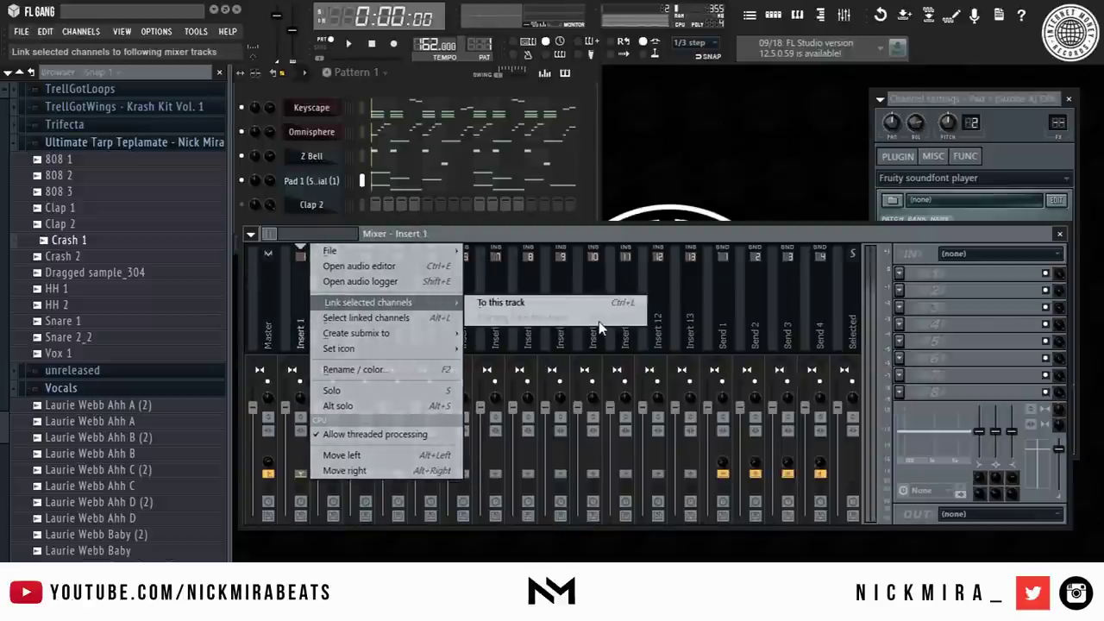
click(337, 203)
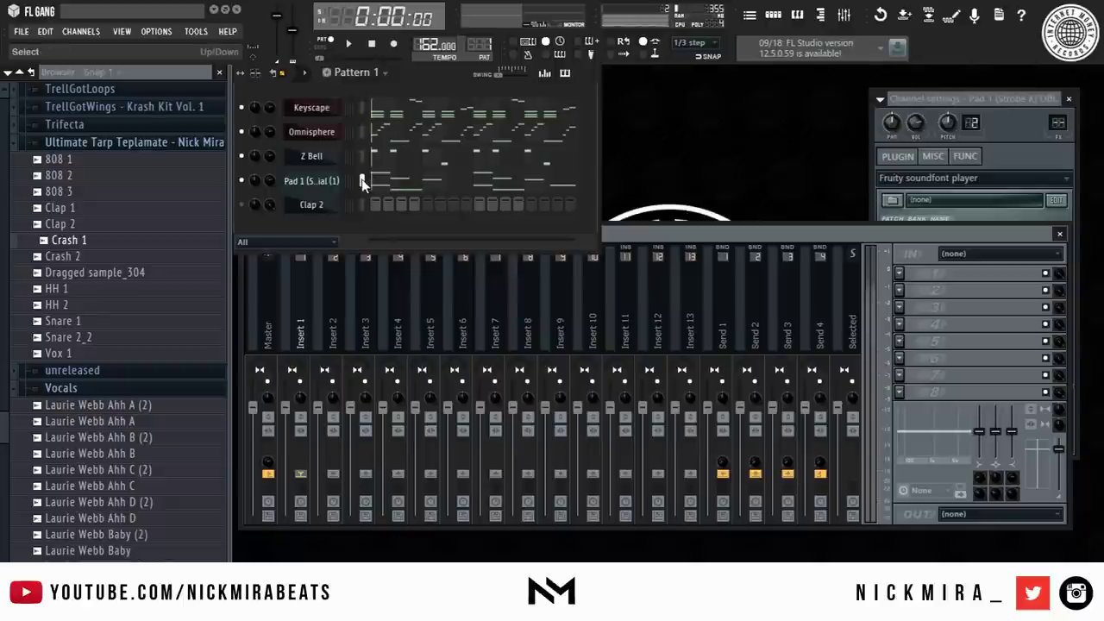
right_click(316, 292)
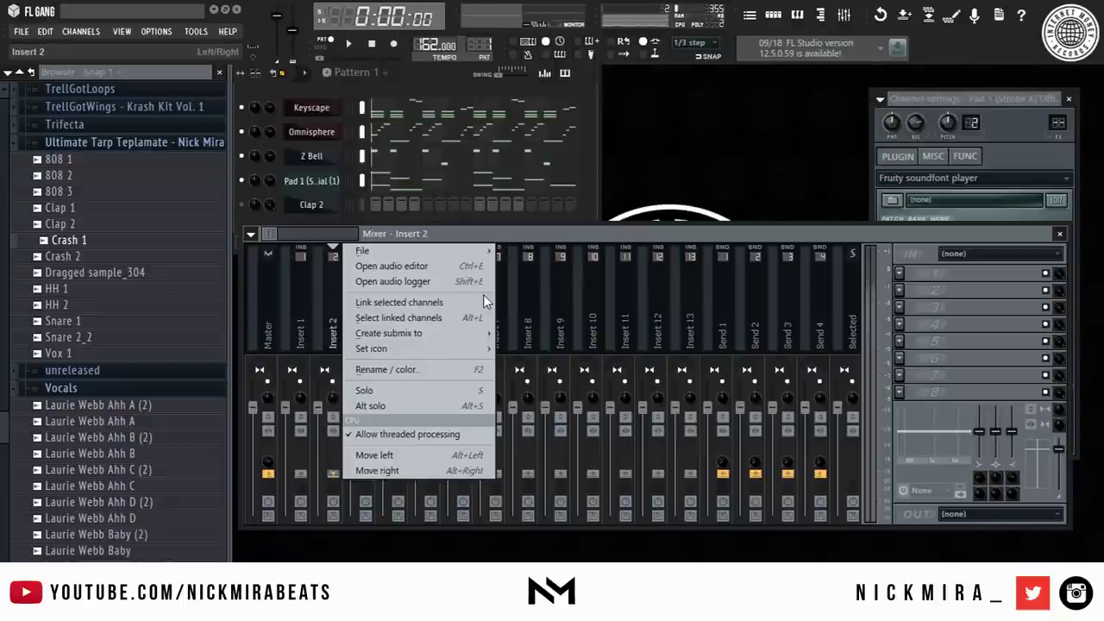
click(302, 297)
right_click(295, 294)
mouse_move(438, 304)
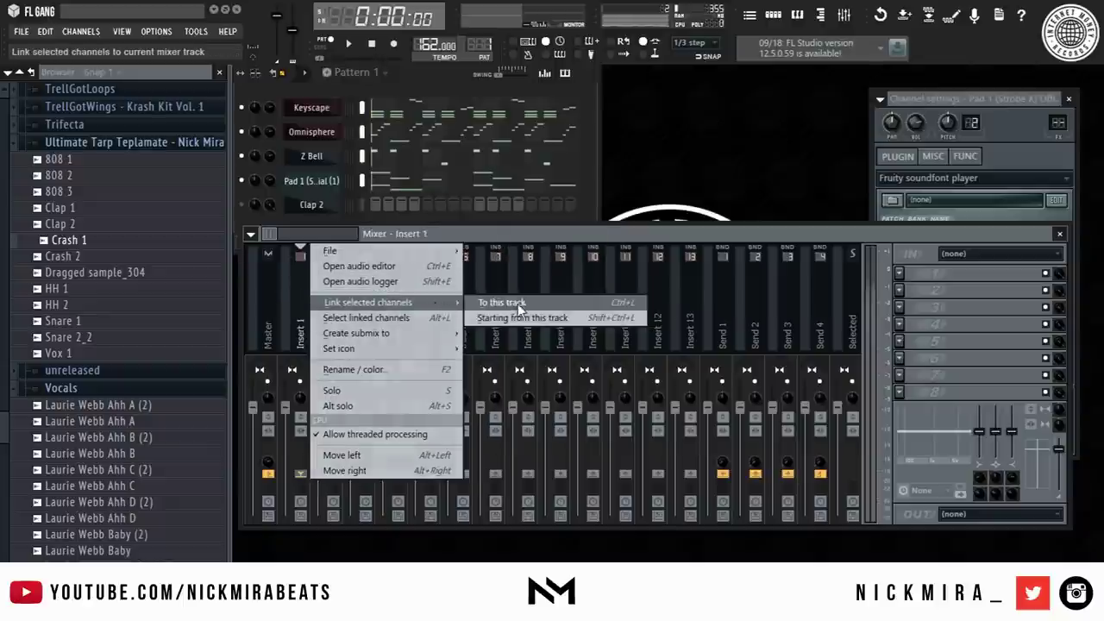
click(517, 317)
key(space)
Step: Add Fruity Parametric EQ 2 to the first effect slot of the Pad 1 mixer track and adjust two of its bands
click(407, 391)
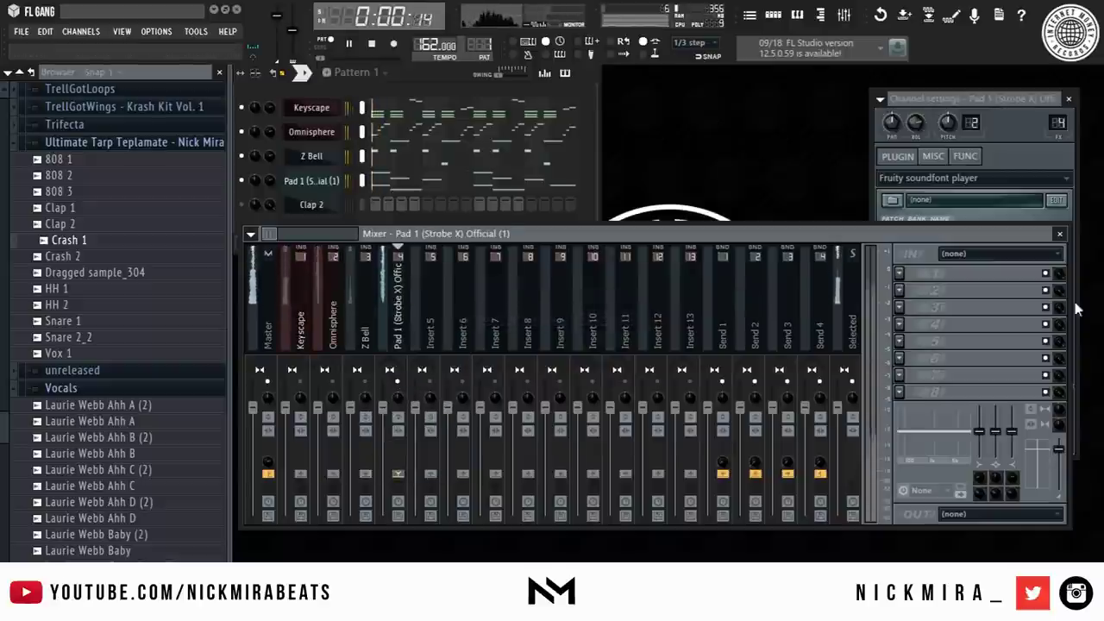
click(902, 275)
click(897, 336)
drag(319, 313, 343, 373)
drag(467, 308, 565, 312)
key(Escape)
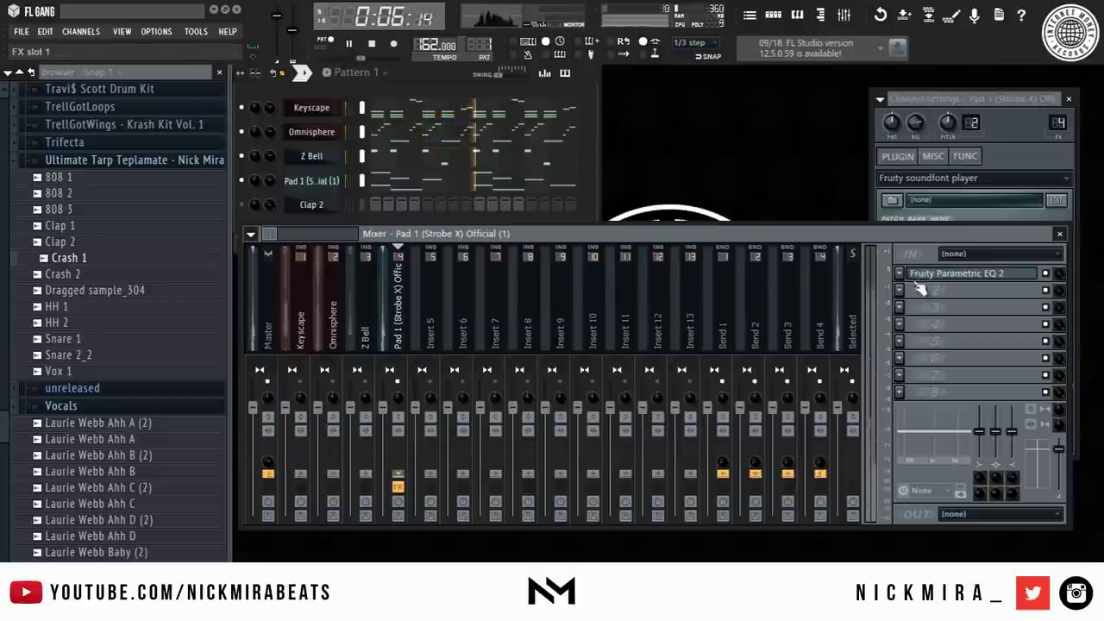
Step: Add Gross Beat to the Pad 1 track's second effect slot, load the Nick Mira - Jade preset and choose the PingPong time pattern
click(901, 294)
click(943, 441)
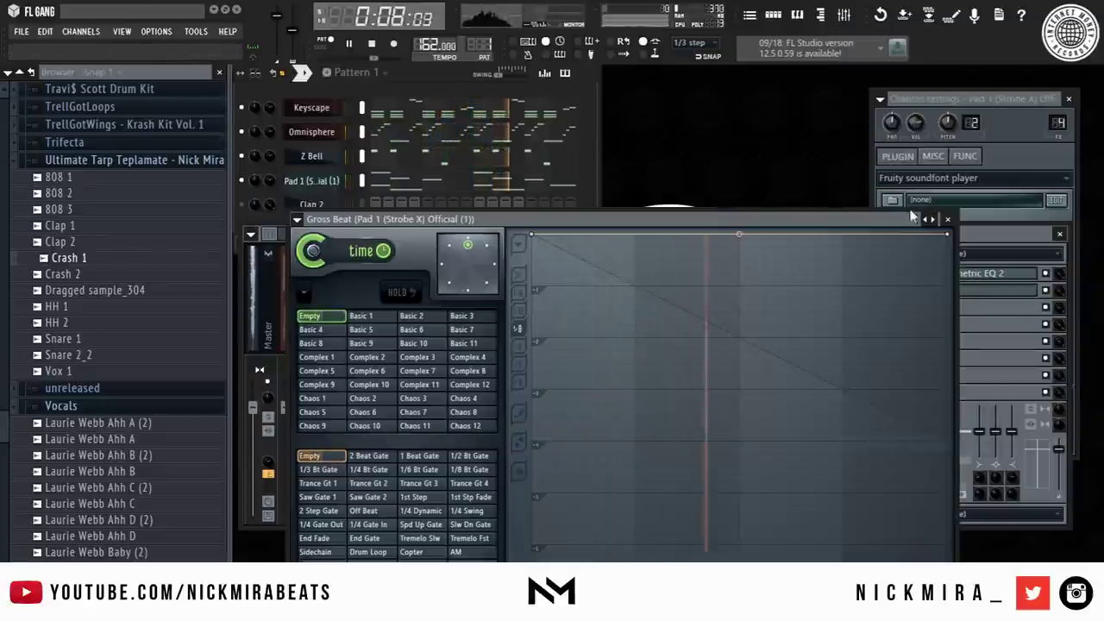
click(931, 221)
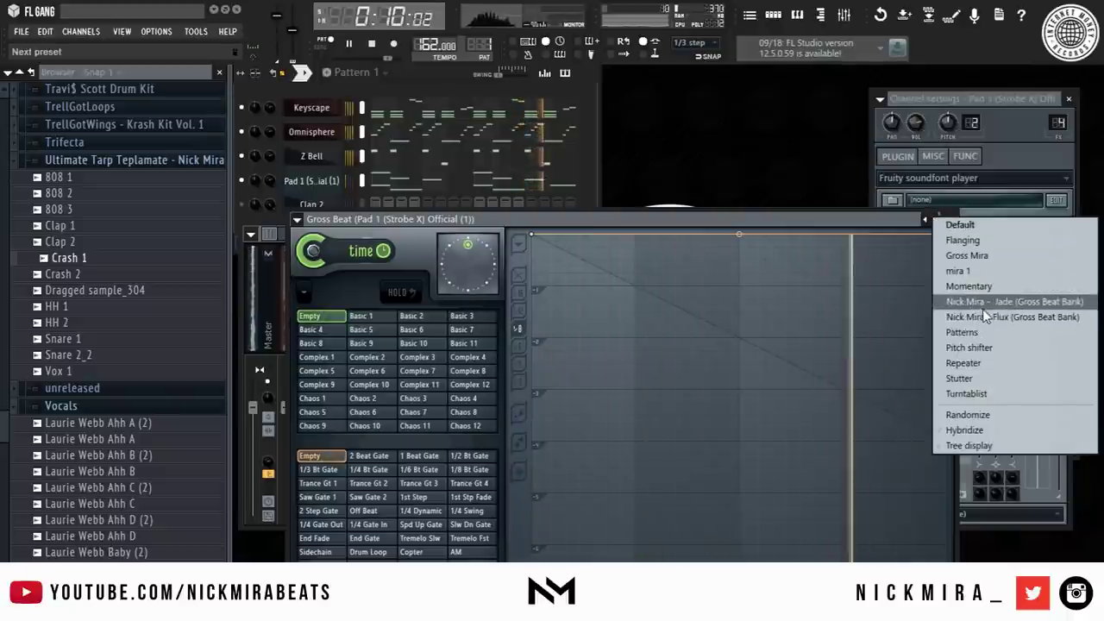
click(982, 309)
click(414, 317)
key(space)
key(space)
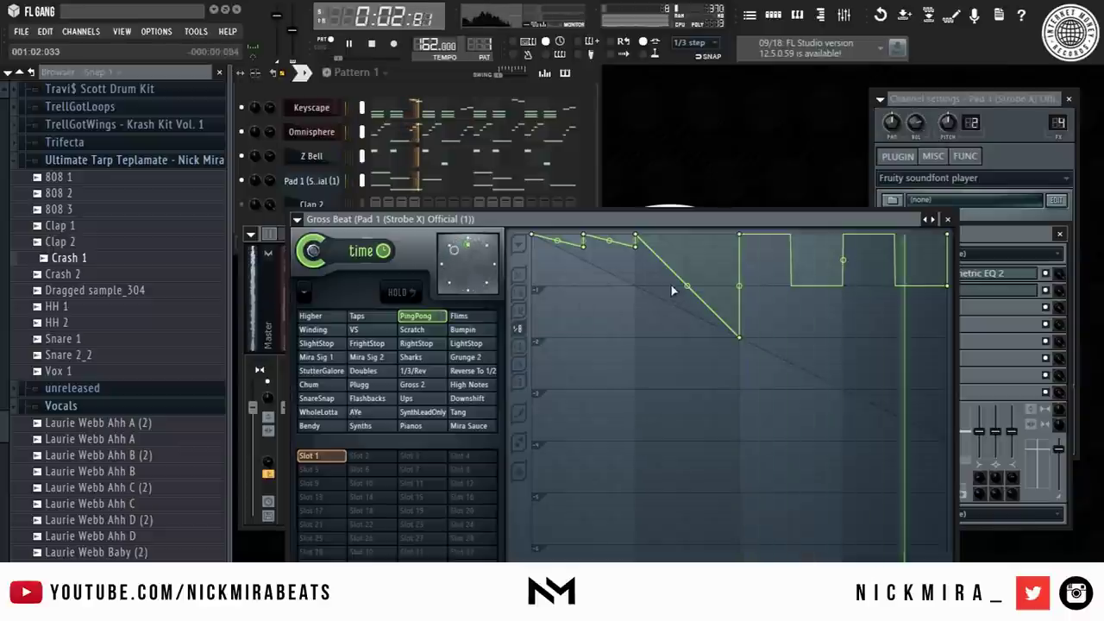
Step: Reshape Gross Beat's Slot 1 volume envelope to silence the first quarter of the cycle, and return to the mixer
click(322, 457)
drag(533, 234, 532, 604)
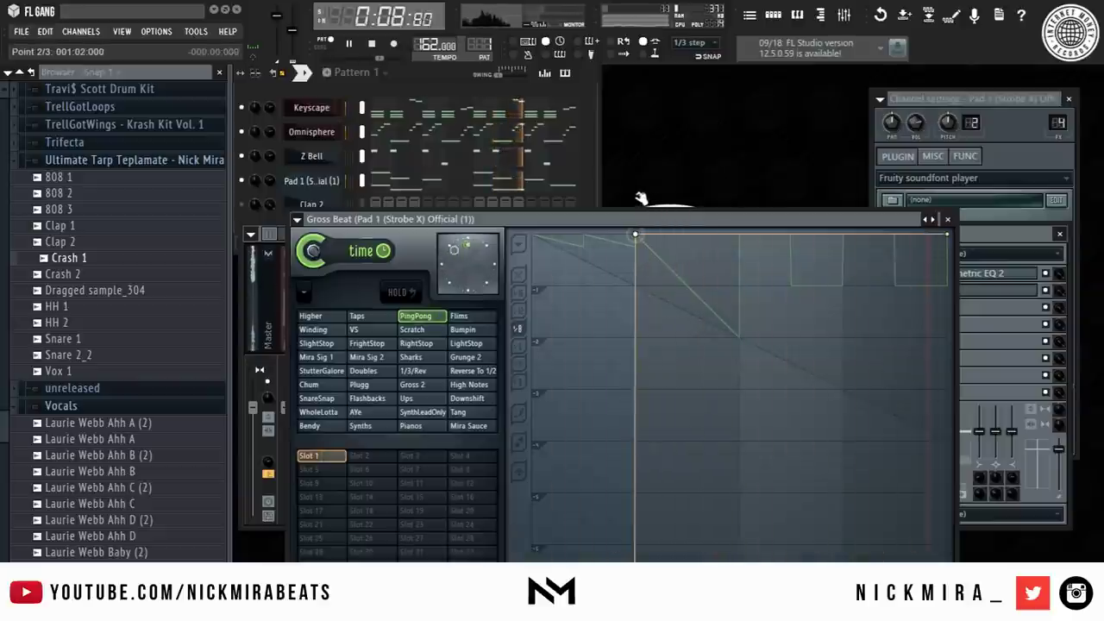
key(F9)
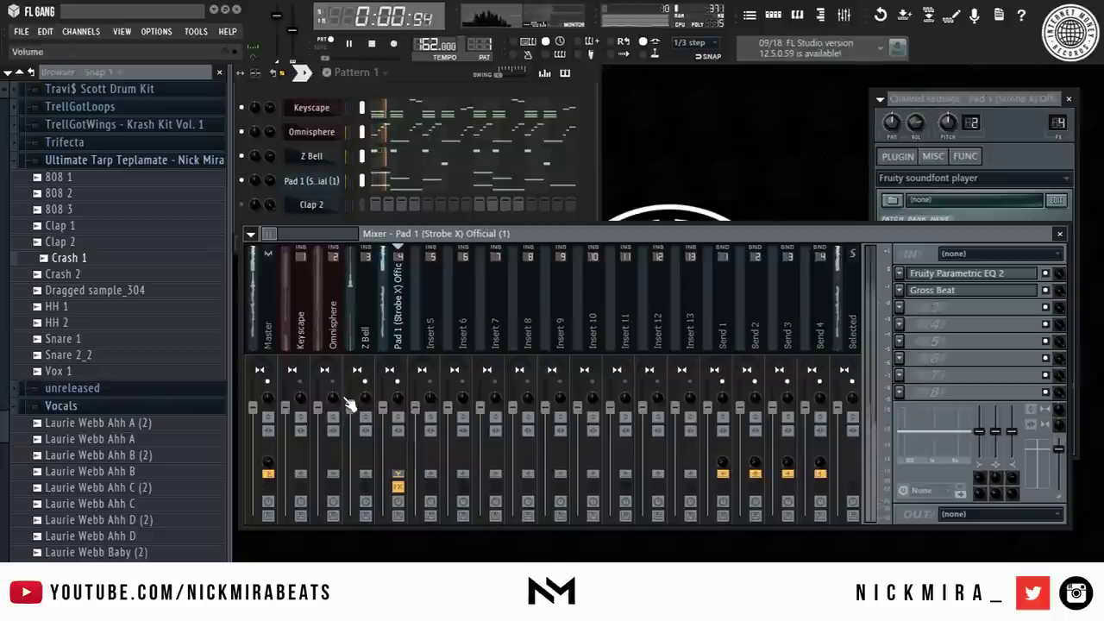
Step: Lower the Omnisphere fader slightly, Keyscape to about -1.9 dB and Pad 1 to about -2.9 dB, and stop playback
click(317, 409)
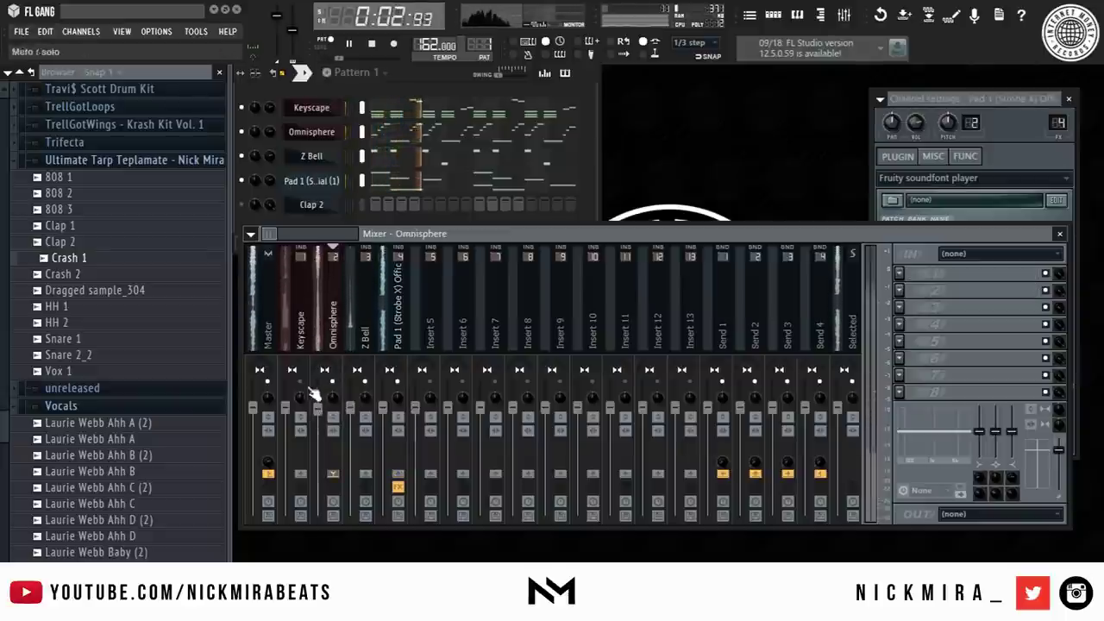
drag(285, 407, 285, 423)
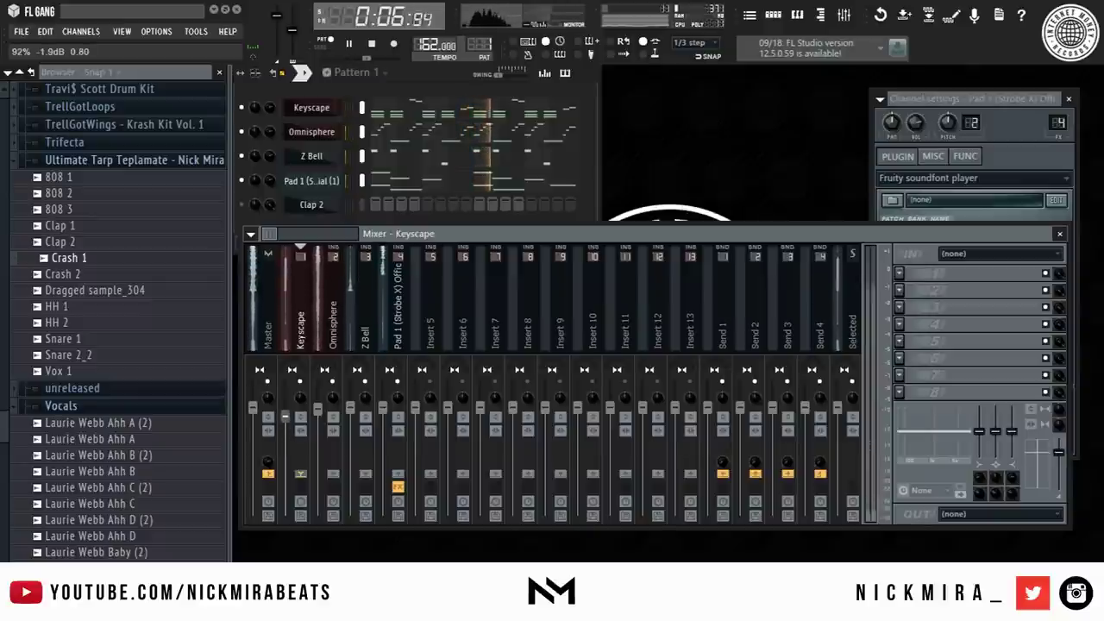
click(382, 411)
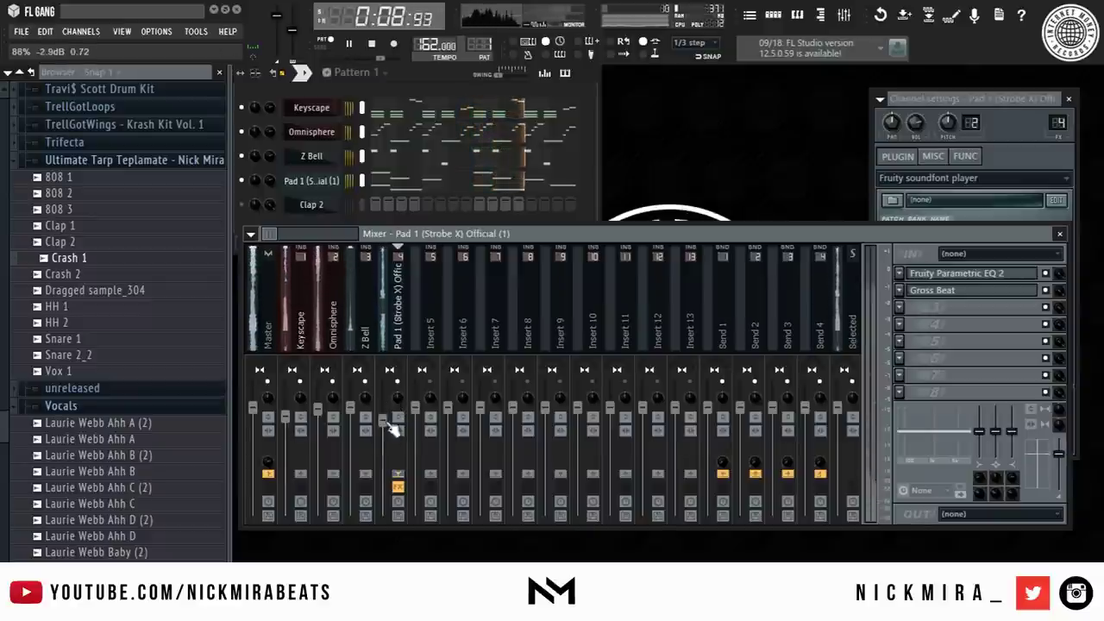
click(670, 145)
key(space)
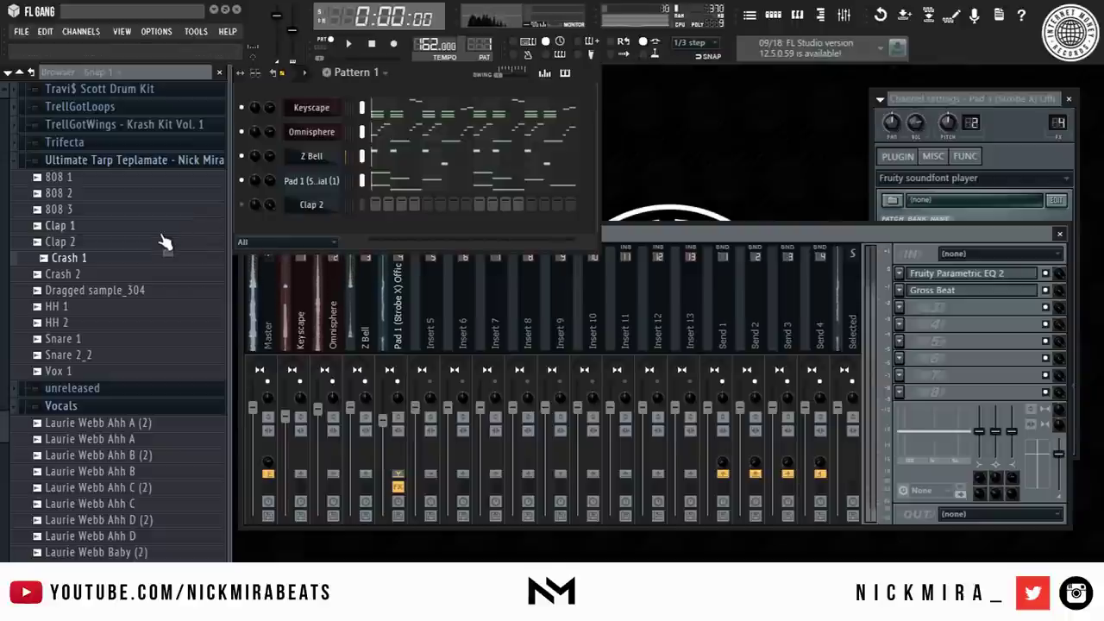
Step: Preview the kit's crash samples, add Crash 2 as a new channel and place a hit on its first step
click(167, 165)
click(203, 163)
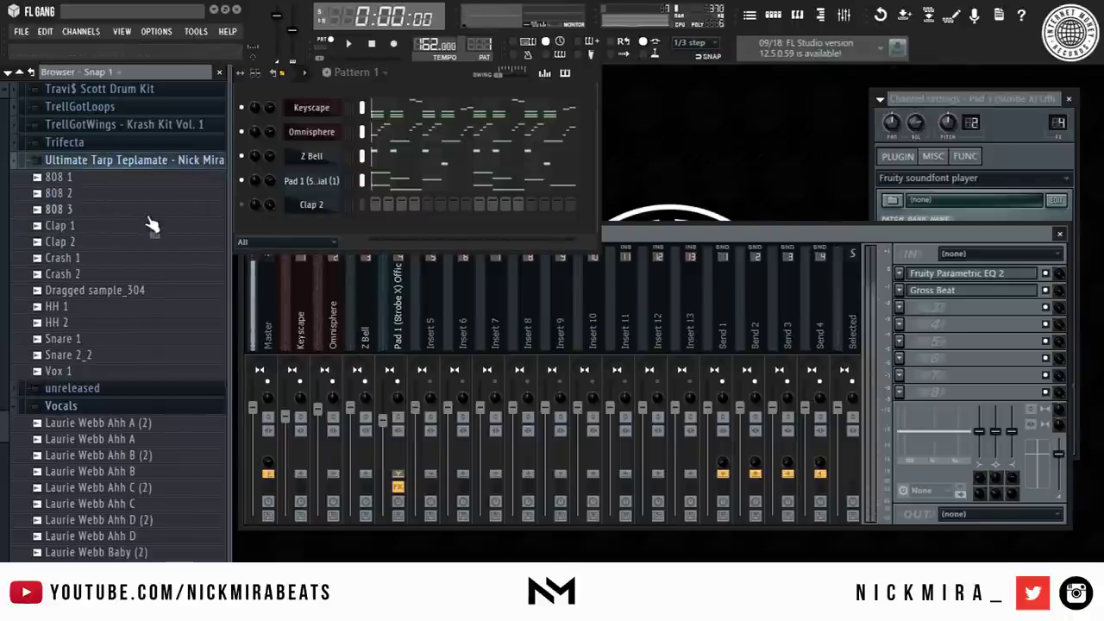
click(157, 264)
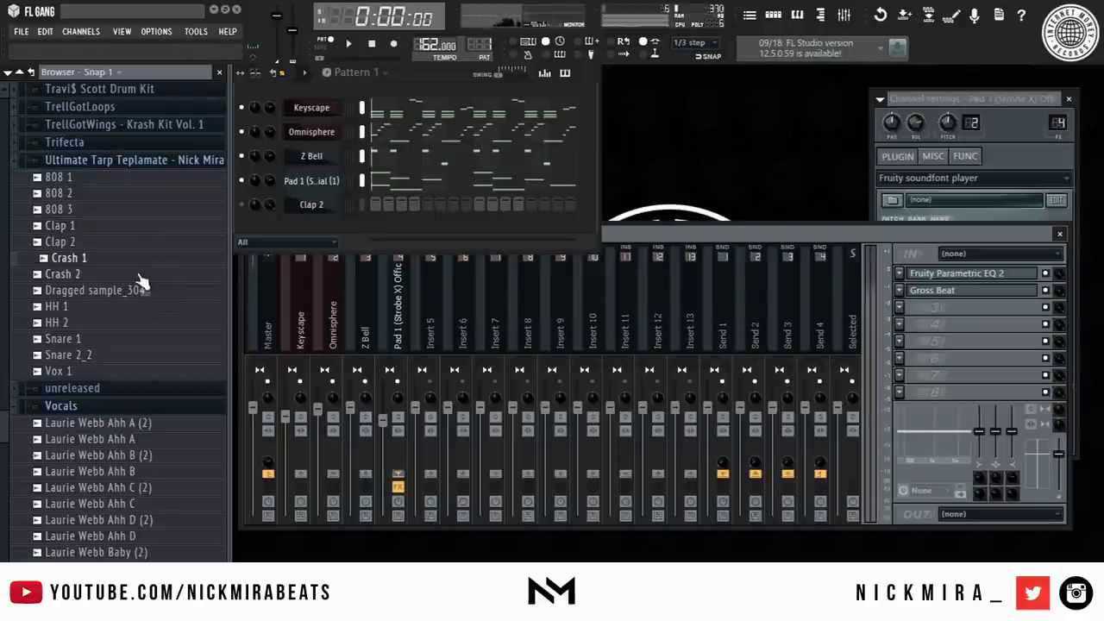
drag(145, 282, 328, 233)
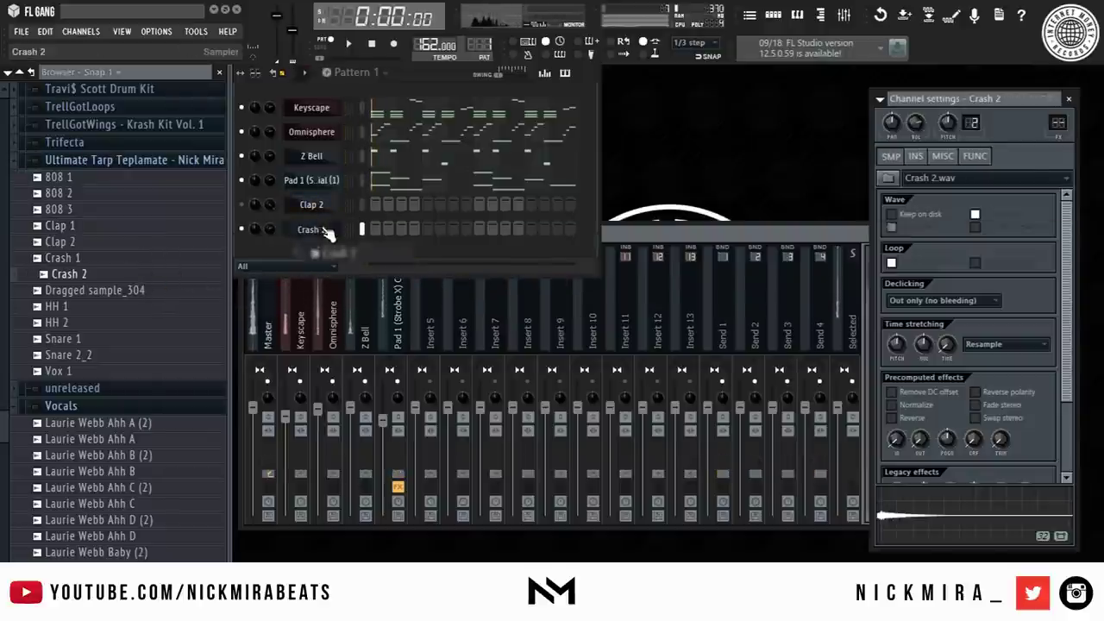
click(377, 230)
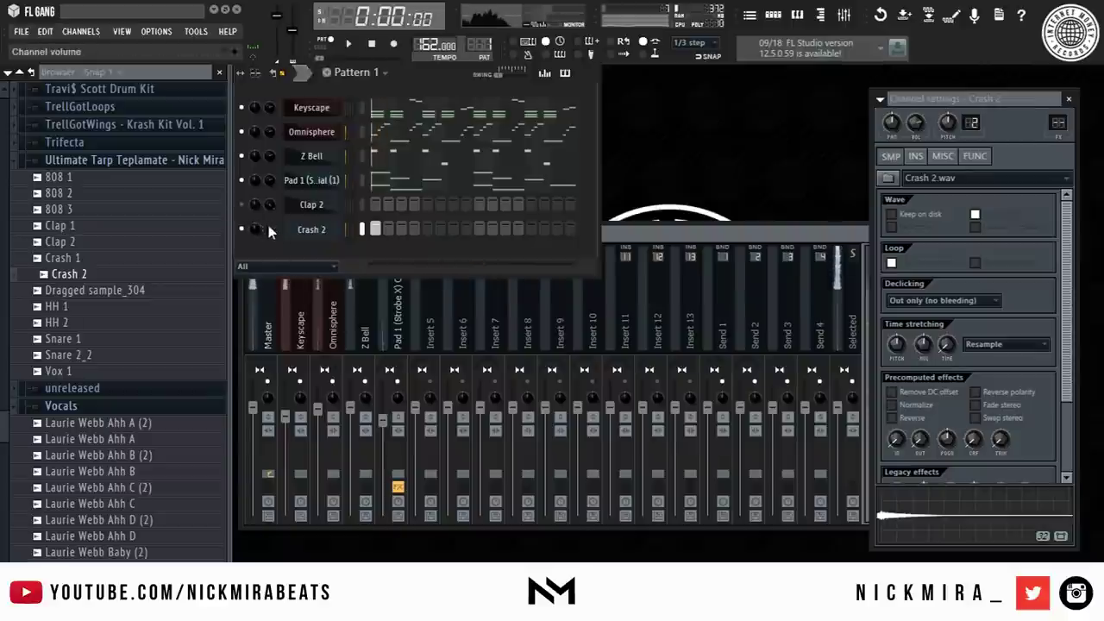
Step: Send the Crash 2 steps to the piano roll and delete the repeated hits in bars 2 to 8
right_click(352, 227)
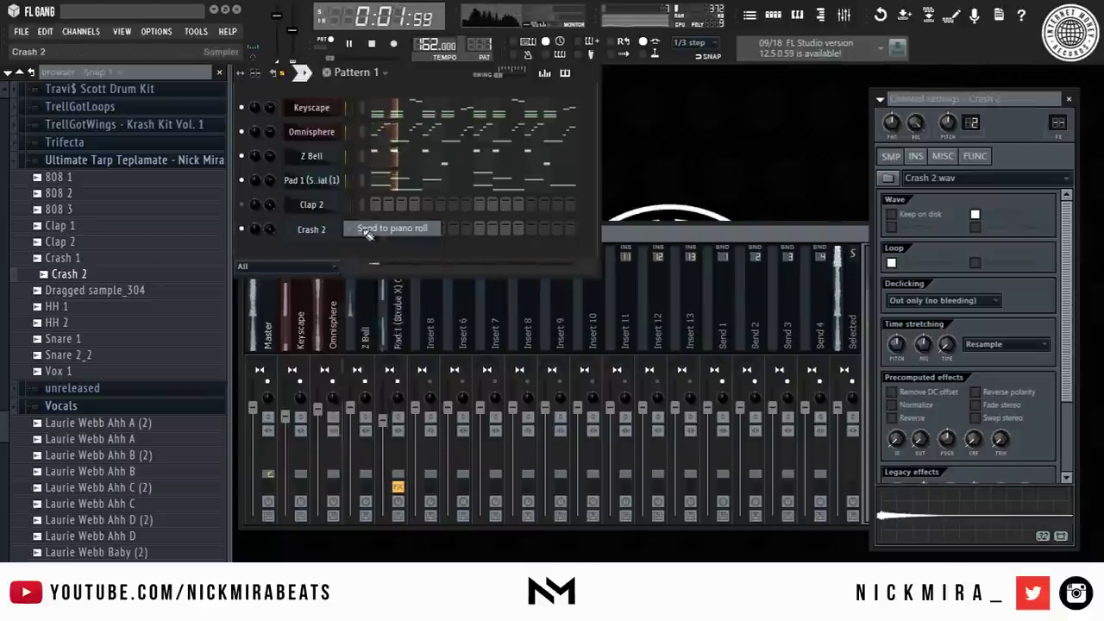
click(373, 228)
scroll(363, 119, down, 5)
right_click(375, 293)
right_click(512, 292)
right_click(443, 293)
right_click(580, 292)
right_click(647, 293)
right_click(716, 293)
right_click(783, 292)
key(Escape)
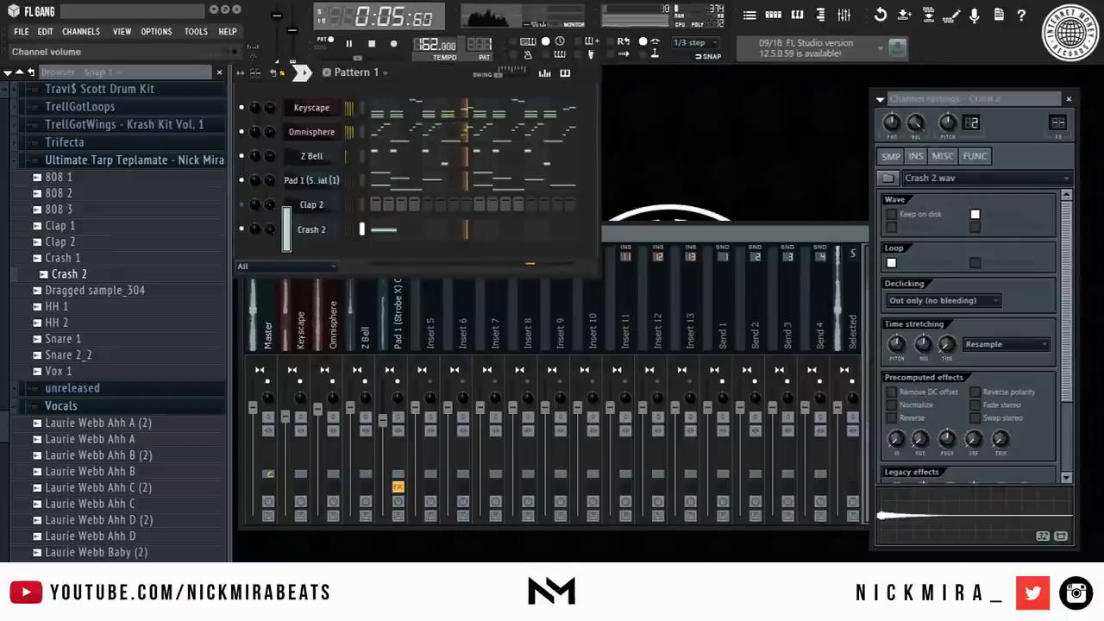
Step: Normalize the Crash 2 sample and place a Clap 2 hit on the ninth step
click(929, 412)
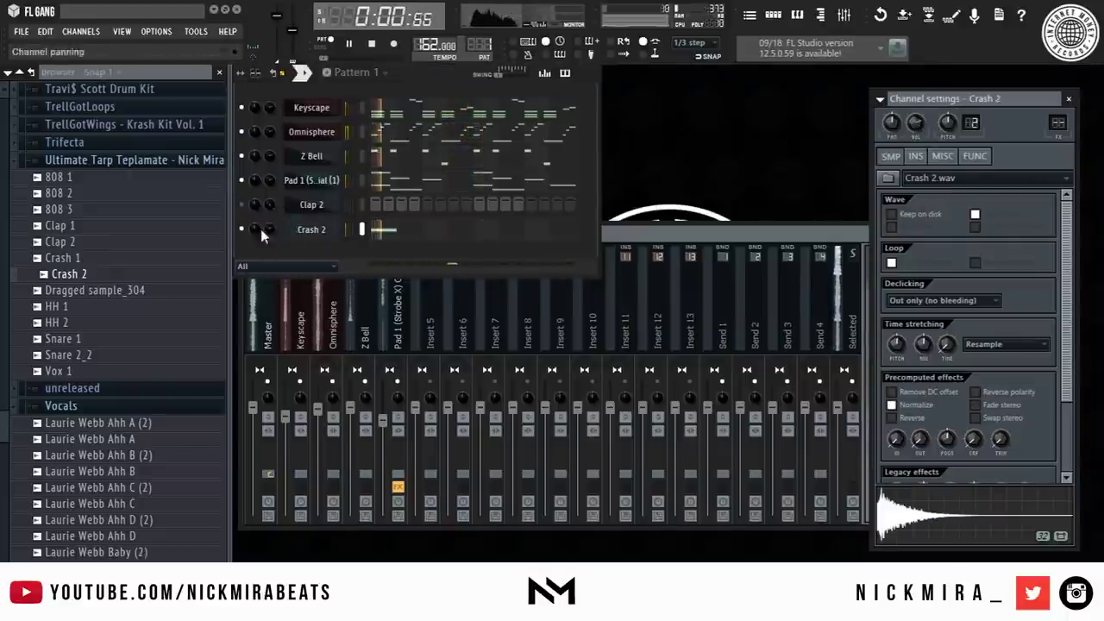
click(480, 203)
key(space)
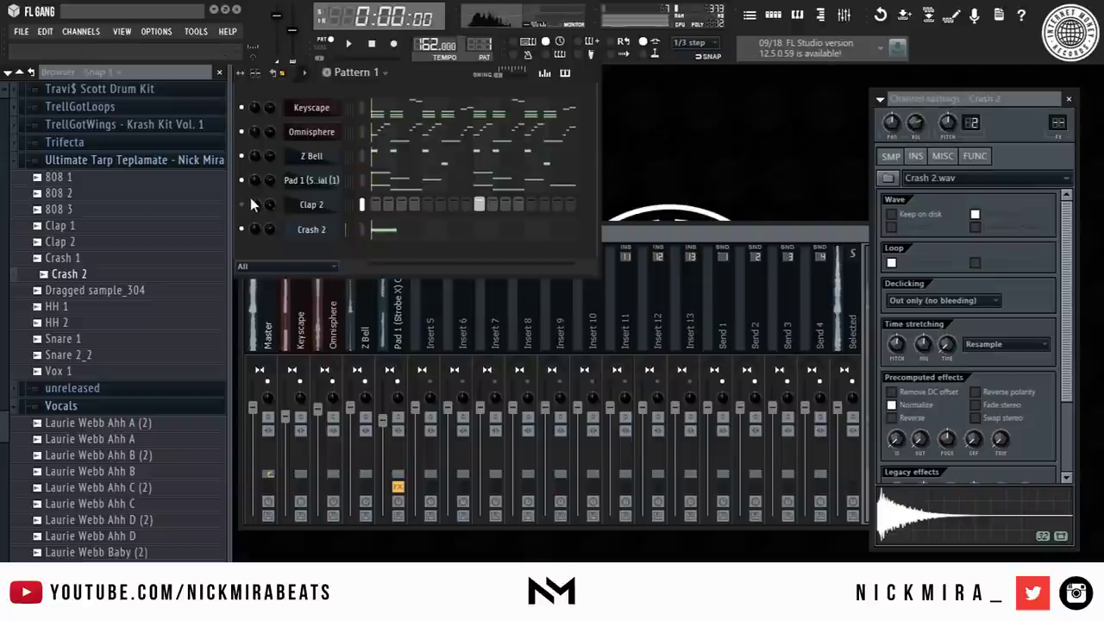
key(space)
Step: Preview the snare samples, add Snare 1 as a new channel and place a hit on step 15 during playback
click(160, 355)
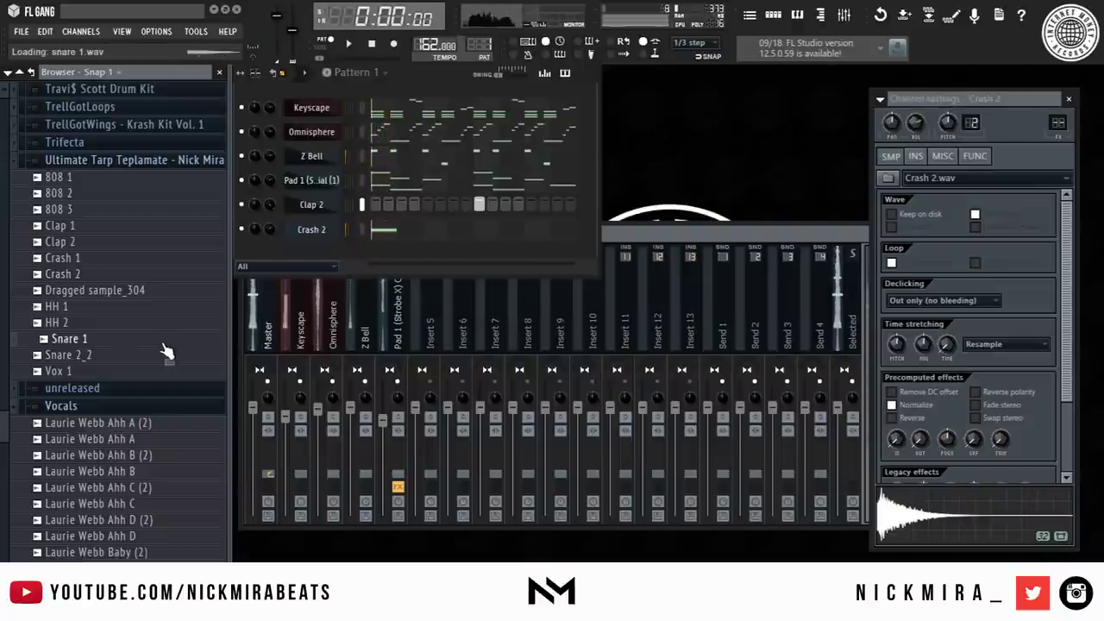
drag(302, 227, 306, 230)
key(space)
click(558, 230)
Step: Send the Snare 1 steps to the piano roll, delete the hit in bar 2 and discard the note lengths
right_click(342, 225)
click(379, 226)
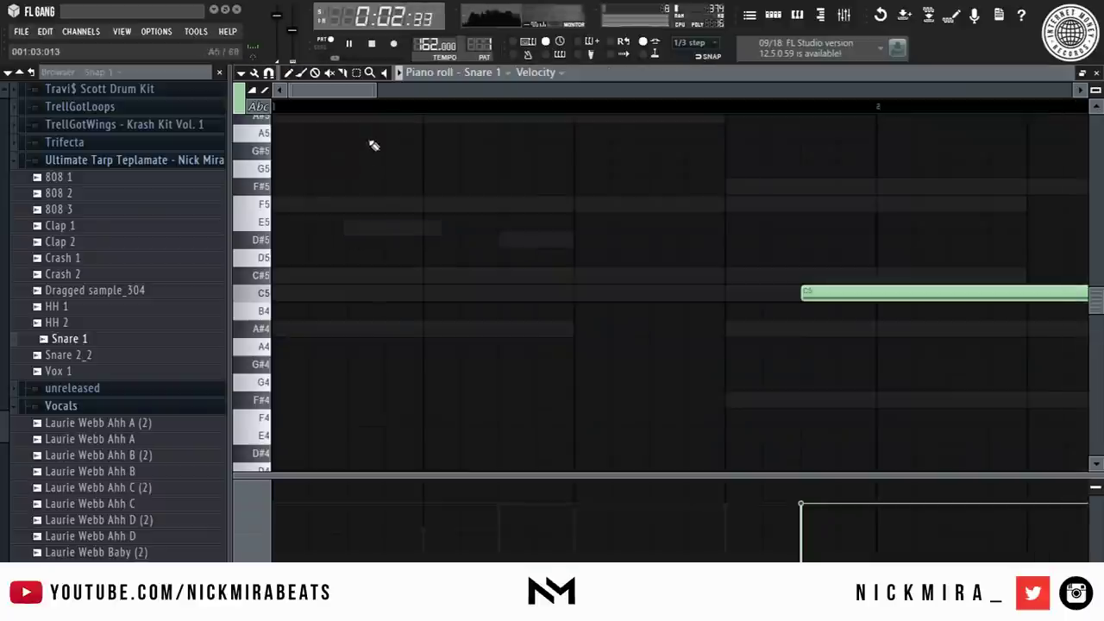
right_click(462, 294)
key(shift+d)
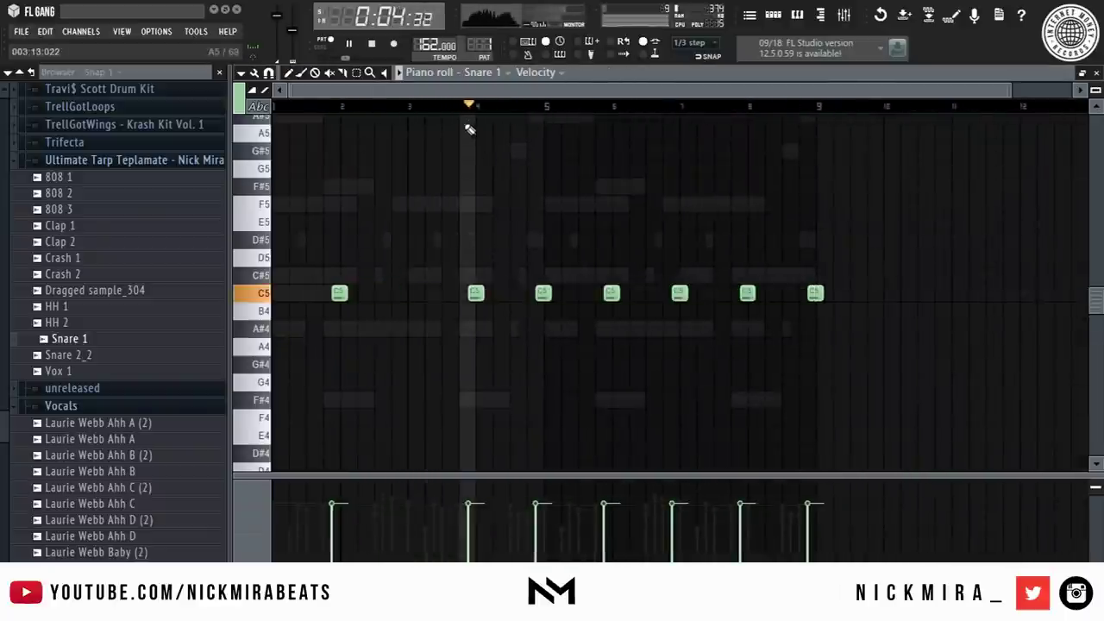
Step: Add a C5 snare hit on step 3 of bar 4 and replace the hits in bars 5–8 with a copy of bars 1–4
scroll(479, 109, up, 3)
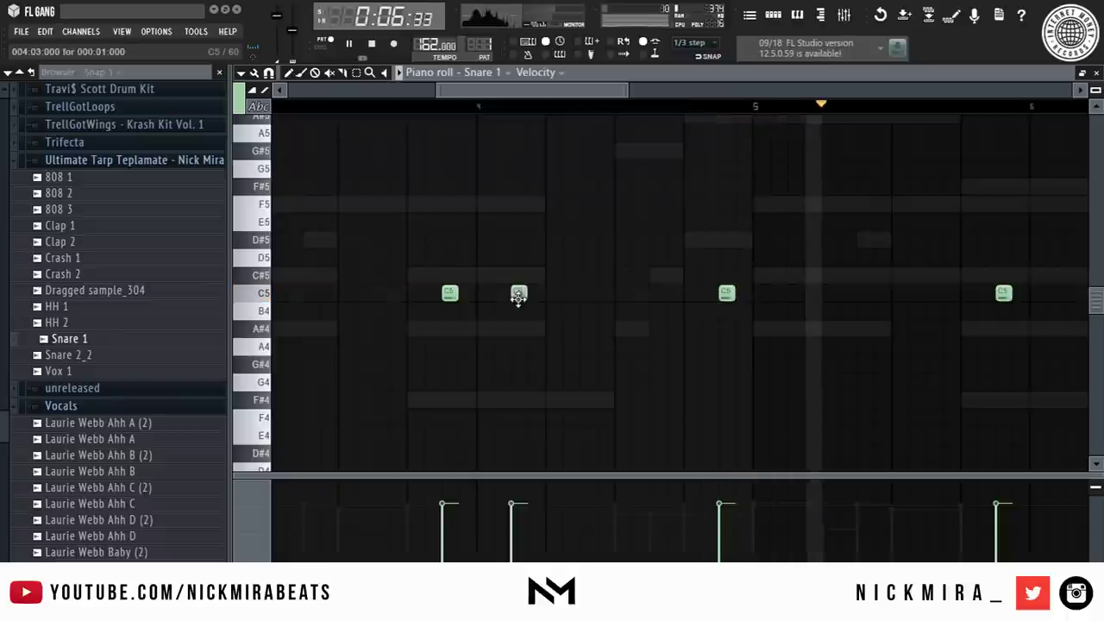
click(518, 294)
scroll(532, 112, down, 3)
drag(601, 320, 863, 269)
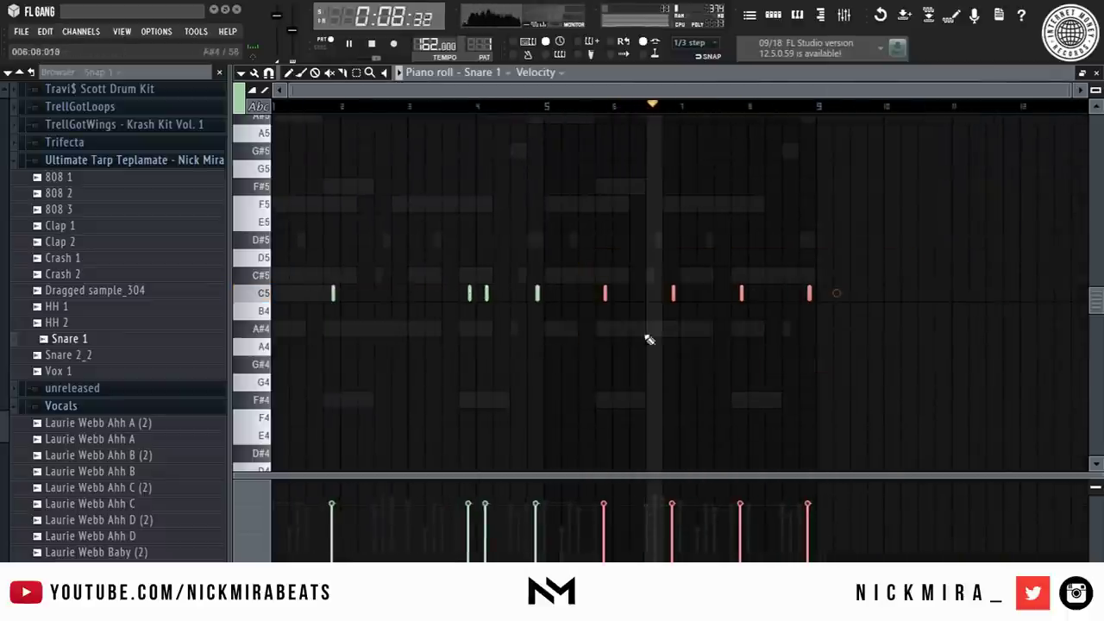
key(Delete)
key(ctrl+a)
key(ctrl+b)
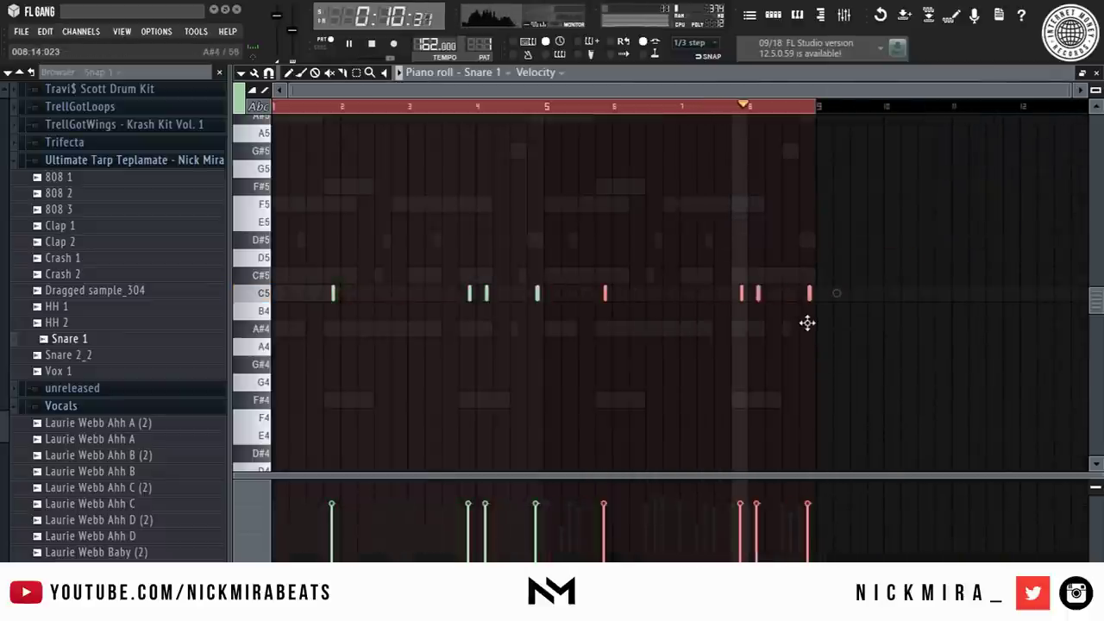
Step: Deselect the snare notes, close the piano roll and normalize the Snare 1 sample
ctrl+click(829, 320)
key(Escape)
click(914, 405)
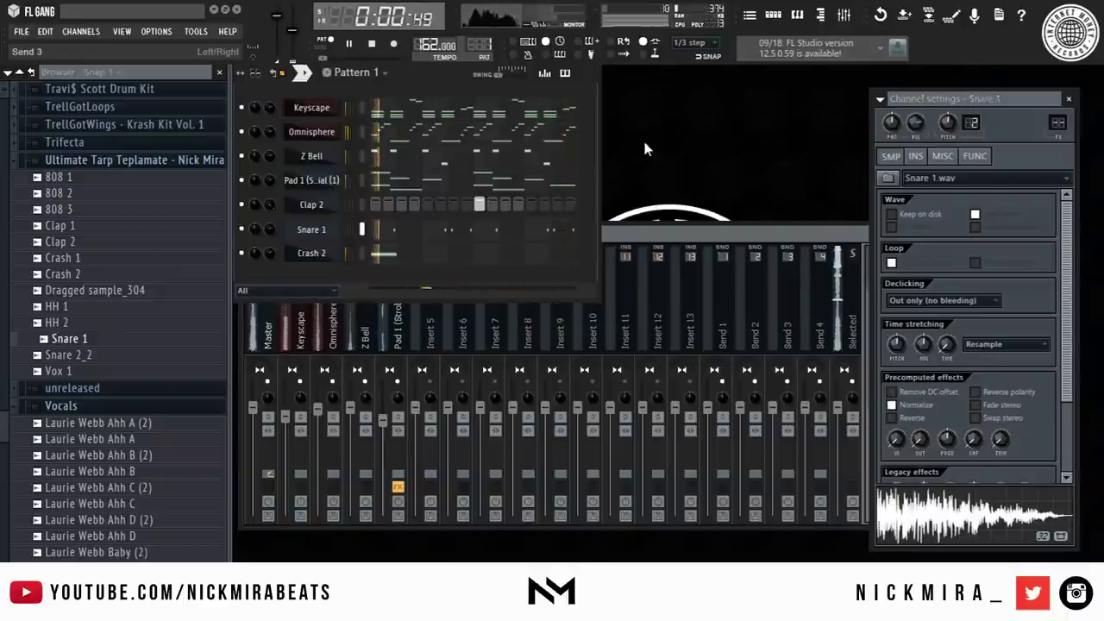
Step: Add the HH 1 sample as a new channel and fill every second step with a hit
click(74, 309)
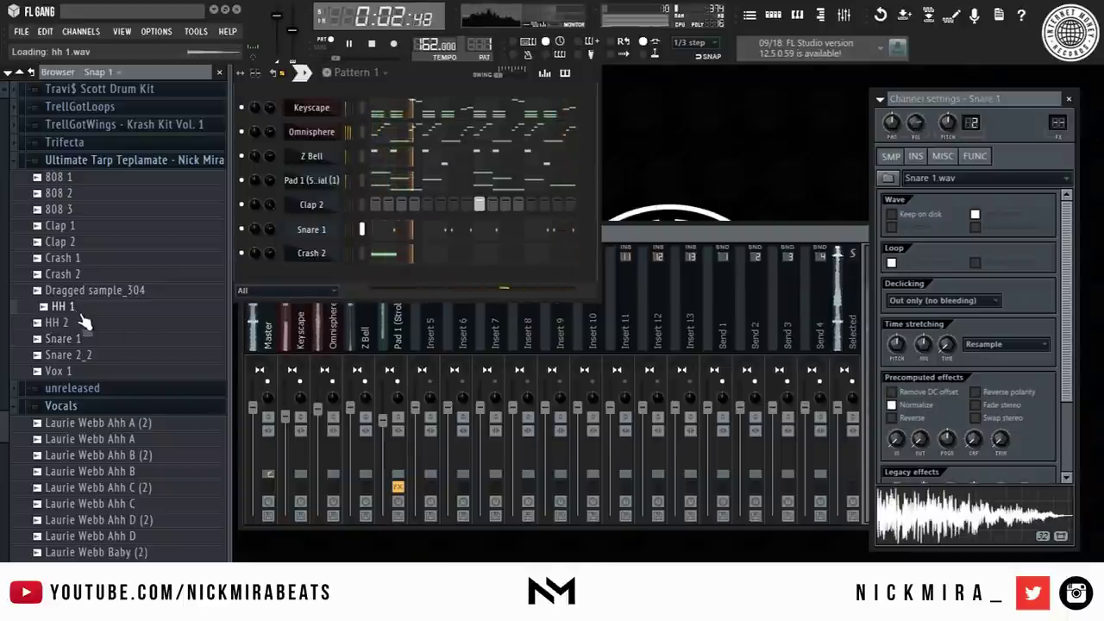
drag(294, 275, 337, 269)
right_click(333, 277)
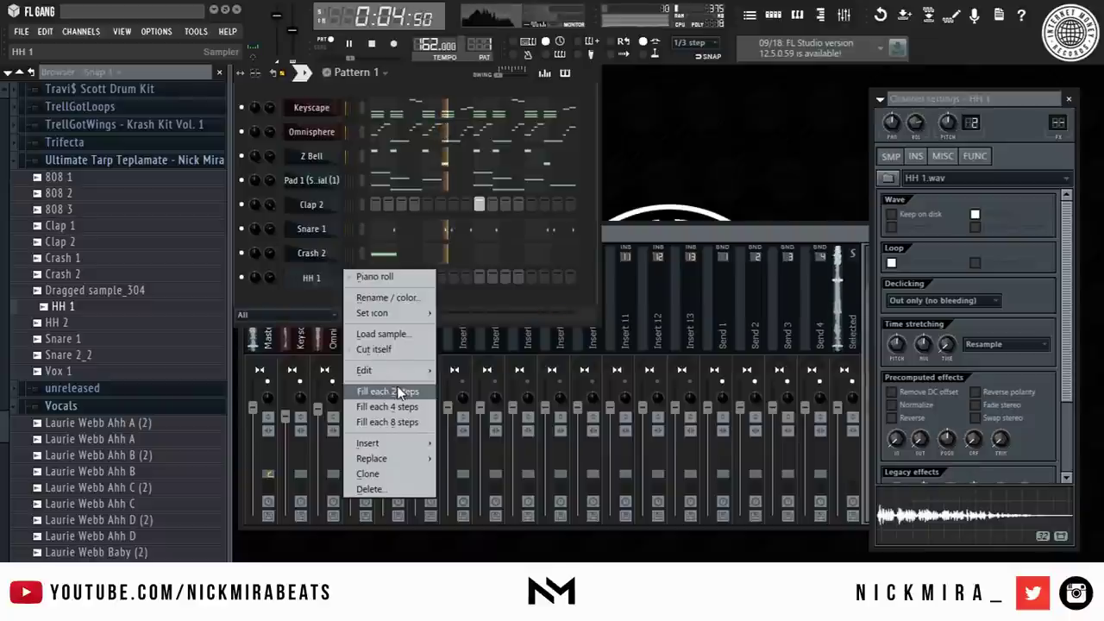
click(384, 388)
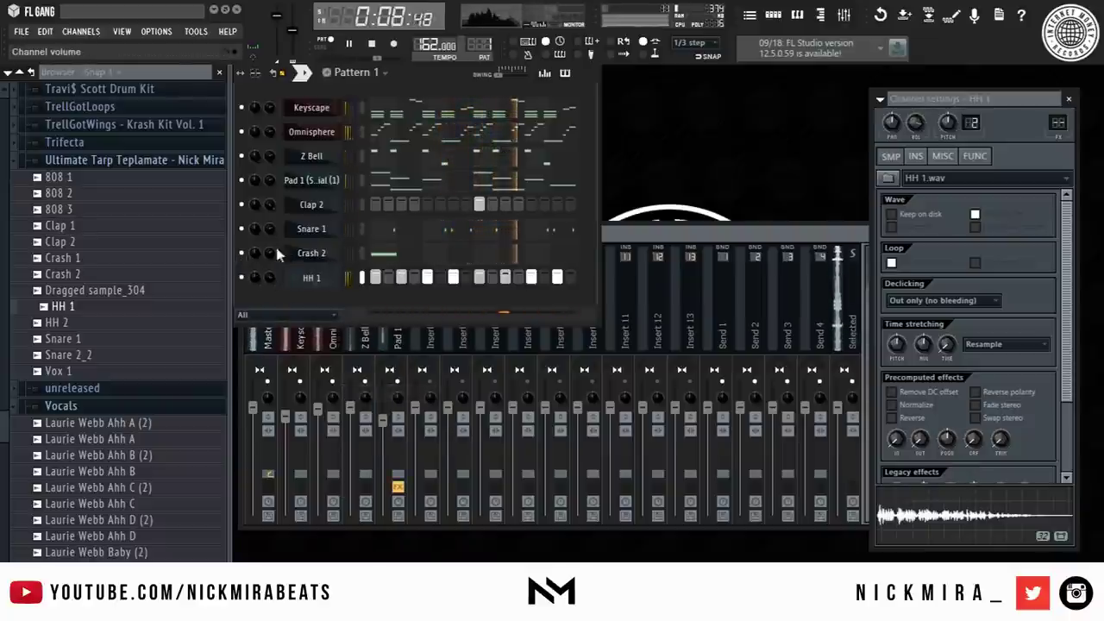
click(433, 155)
key(Escape)
click(439, 163)
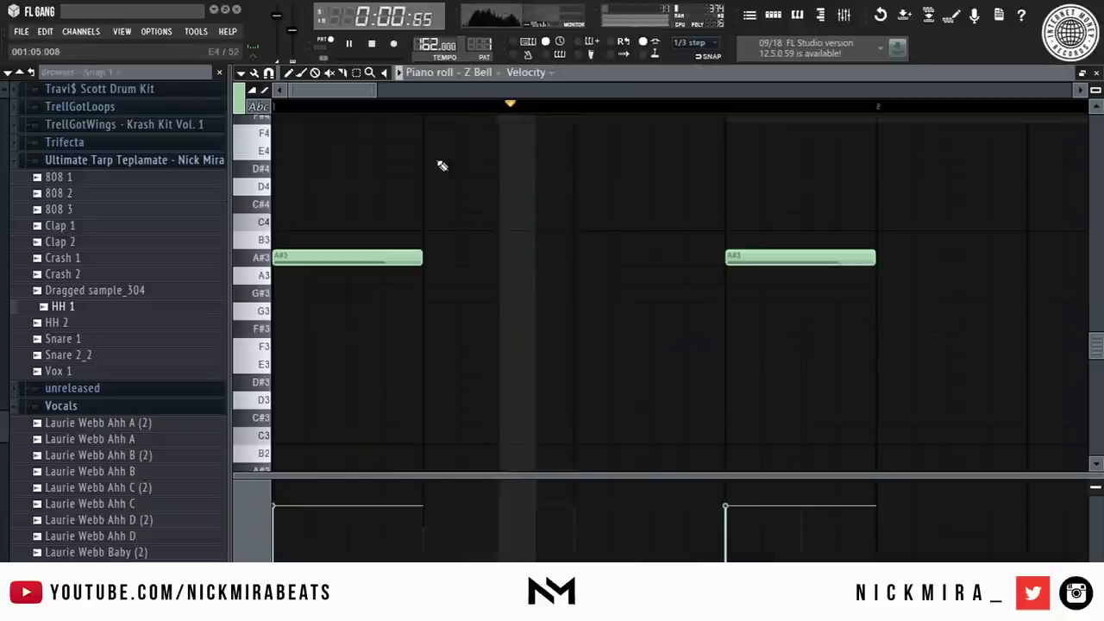
key(F7)
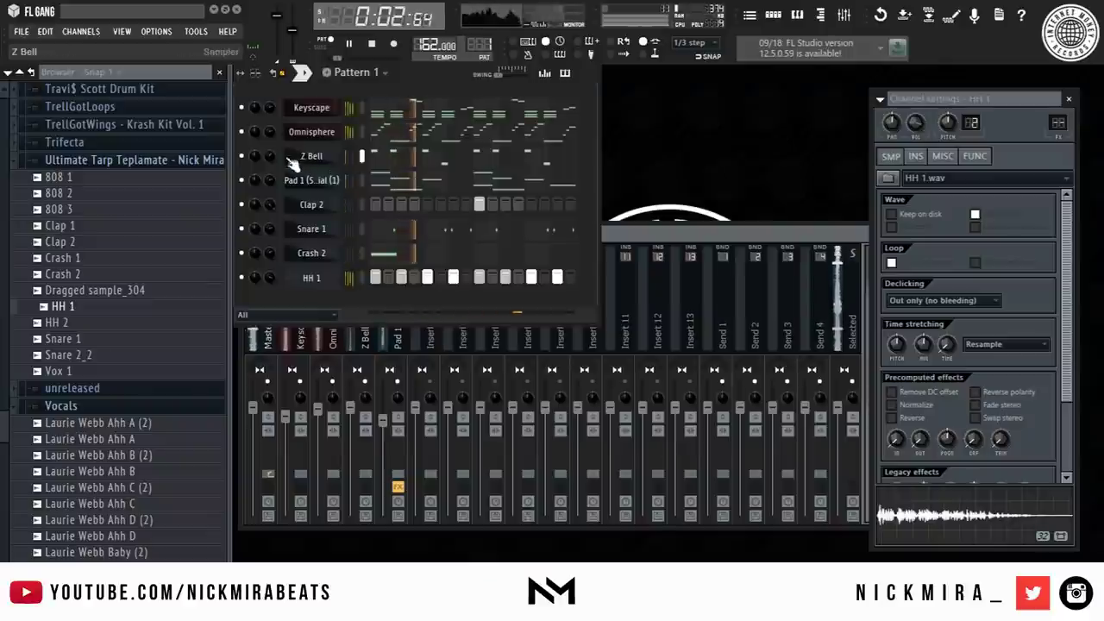
Step: Preview the 808 samples, add 808 1 as a channel below Pad 1 with a hit on the first step, and stop playback
click(174, 209)
click(174, 183)
drag(173, 187, 373, 215)
key(space)
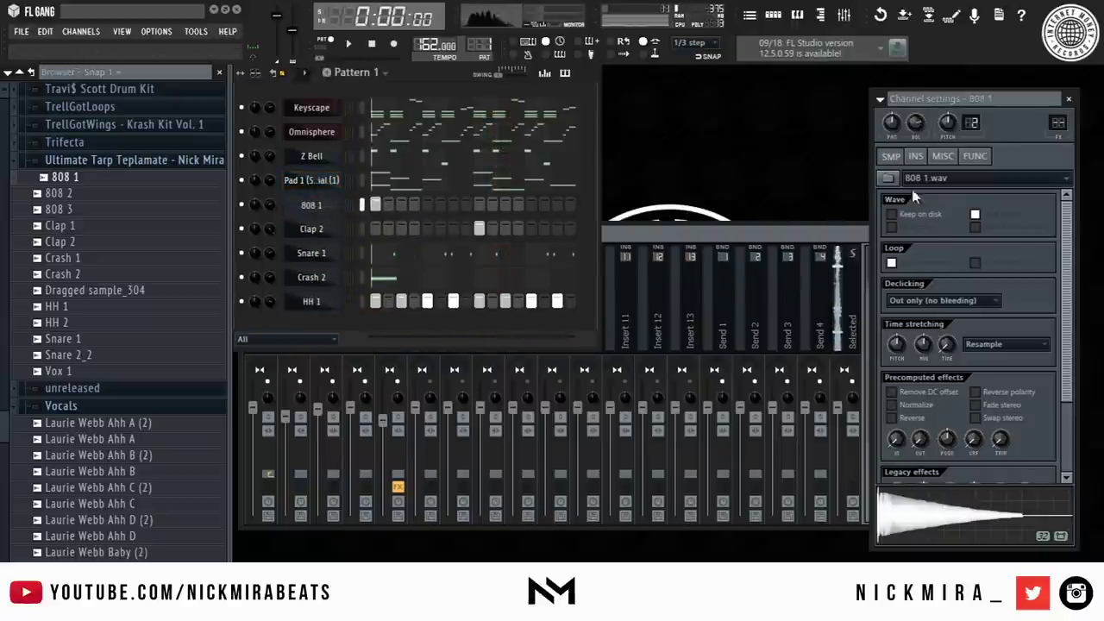
Step: Detect the 808 1 sample's pitch in Edison and set the channel's root note to G#
click(916, 156)
right_click(138, 188)
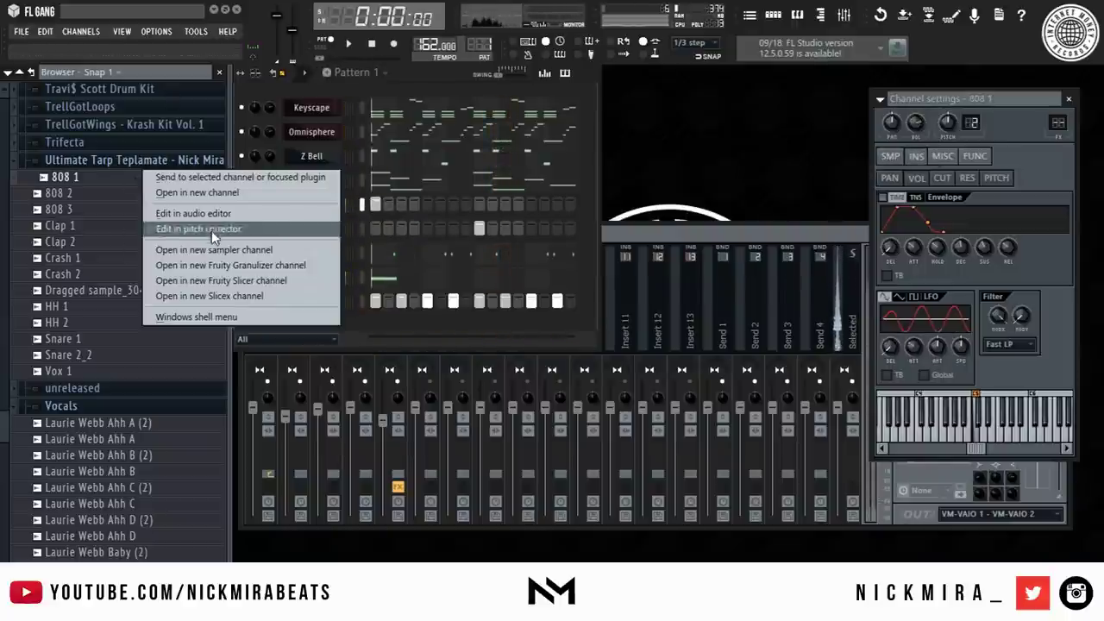
click(214, 217)
right_click(383, 361)
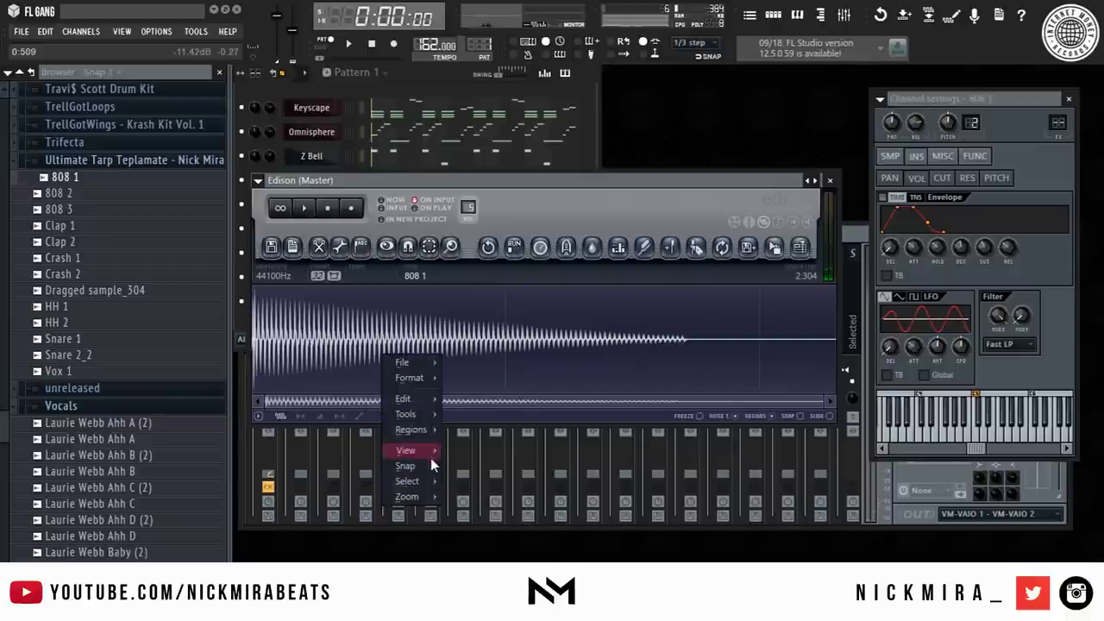
mouse_move(421, 430)
click(499, 530)
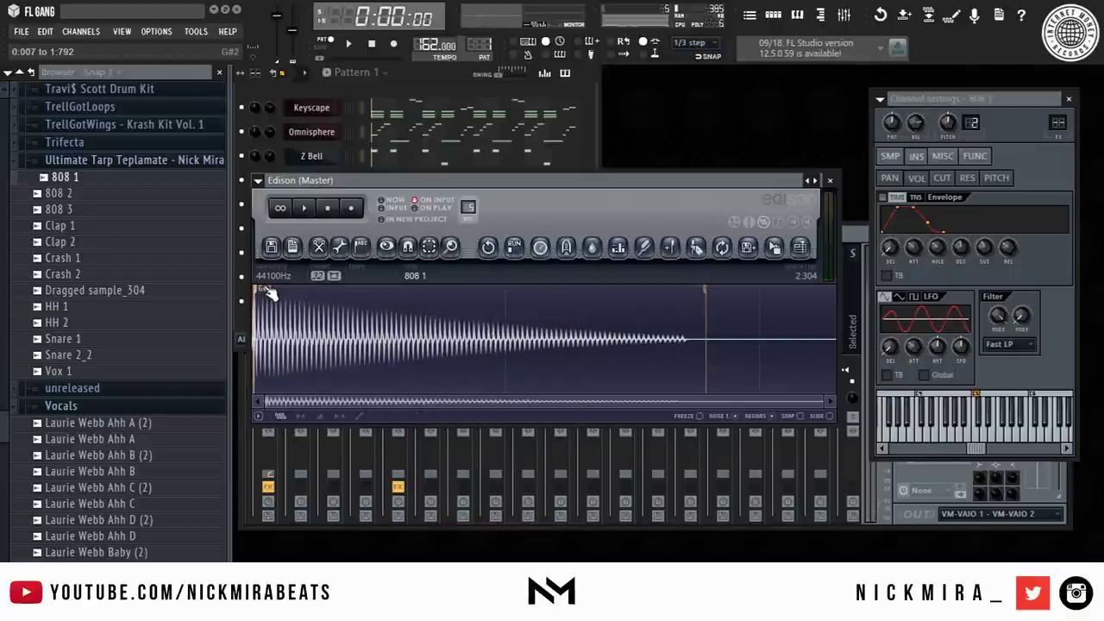
key(Escape)
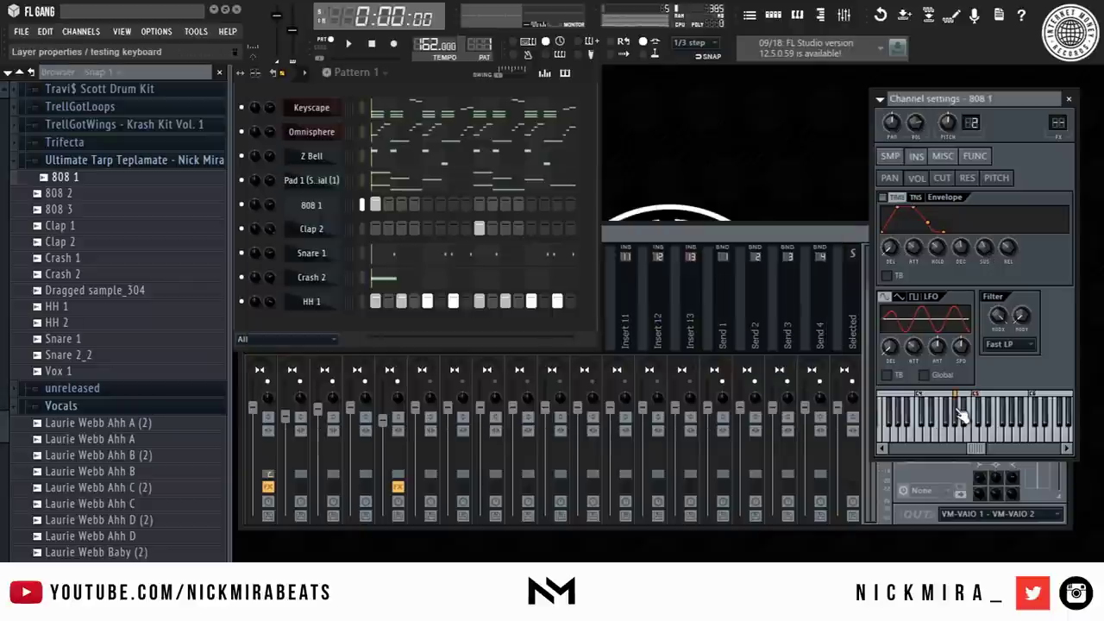
Step: Send the 808 1 channel's steps to its piano roll and set the first note to A#4
right_click(342, 202)
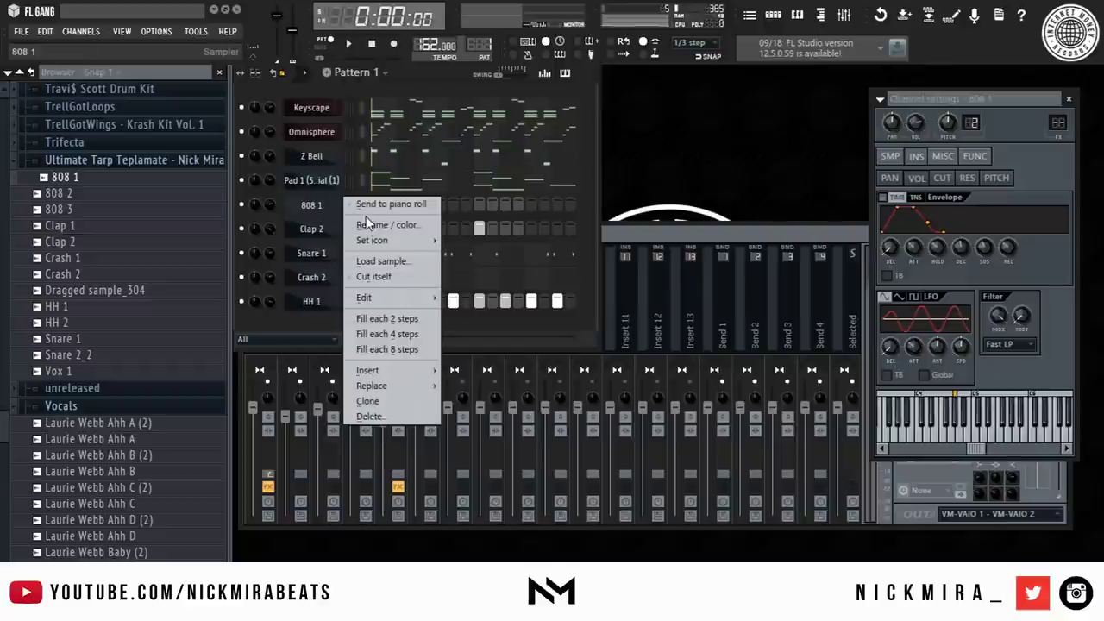
click(365, 217)
click(302, 330)
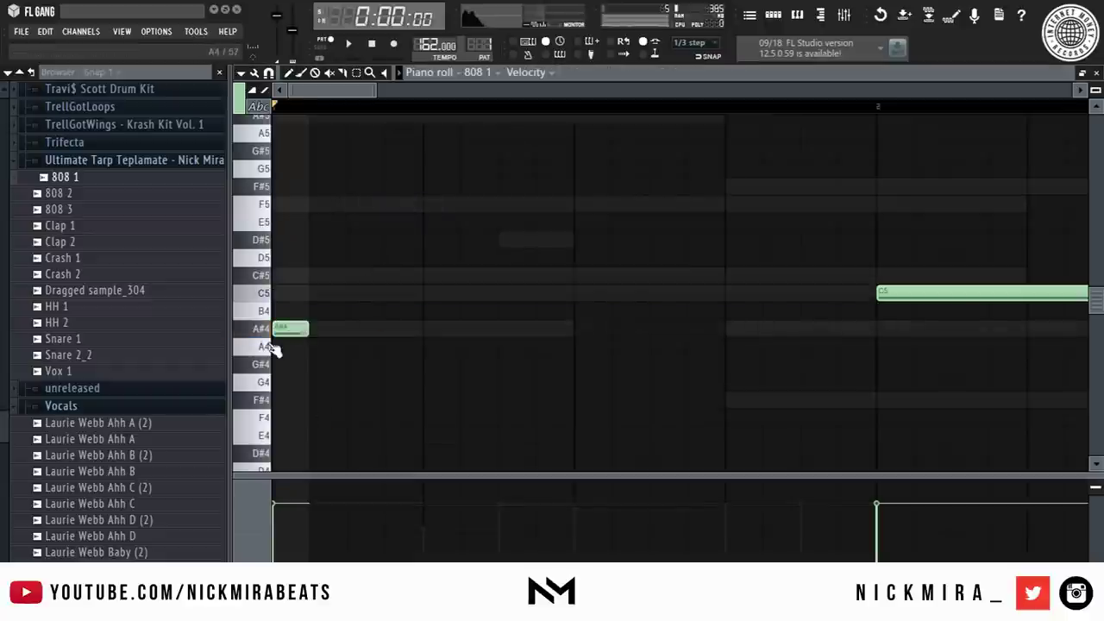
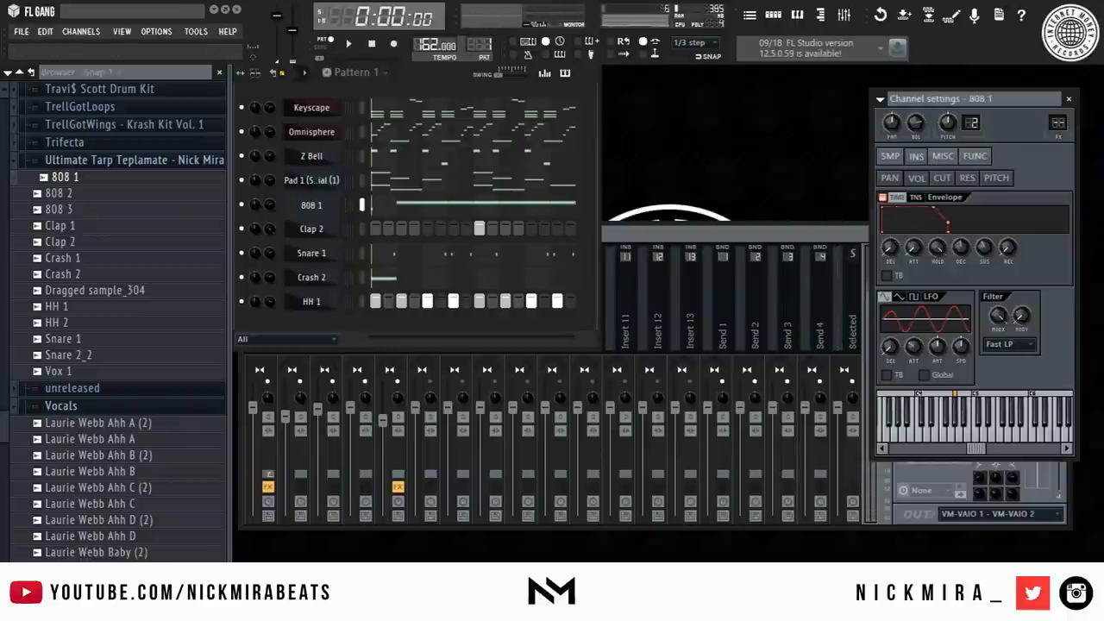
Step: In the 808 1 piano roll, delete the C5 note in bar 2 and add an F#4 note at step 13 of bar 1
click(399, 202)
key(space)
key(space)
scroll(412, 112, down, 3)
key(space)
right_click(453, 275)
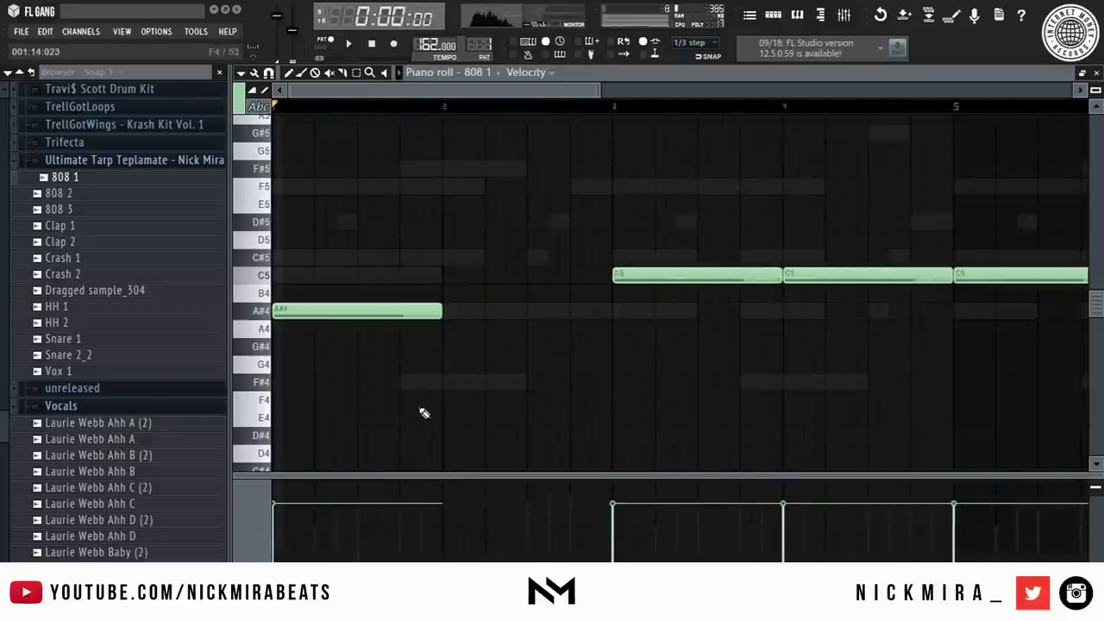
click(405, 383)
key(space)
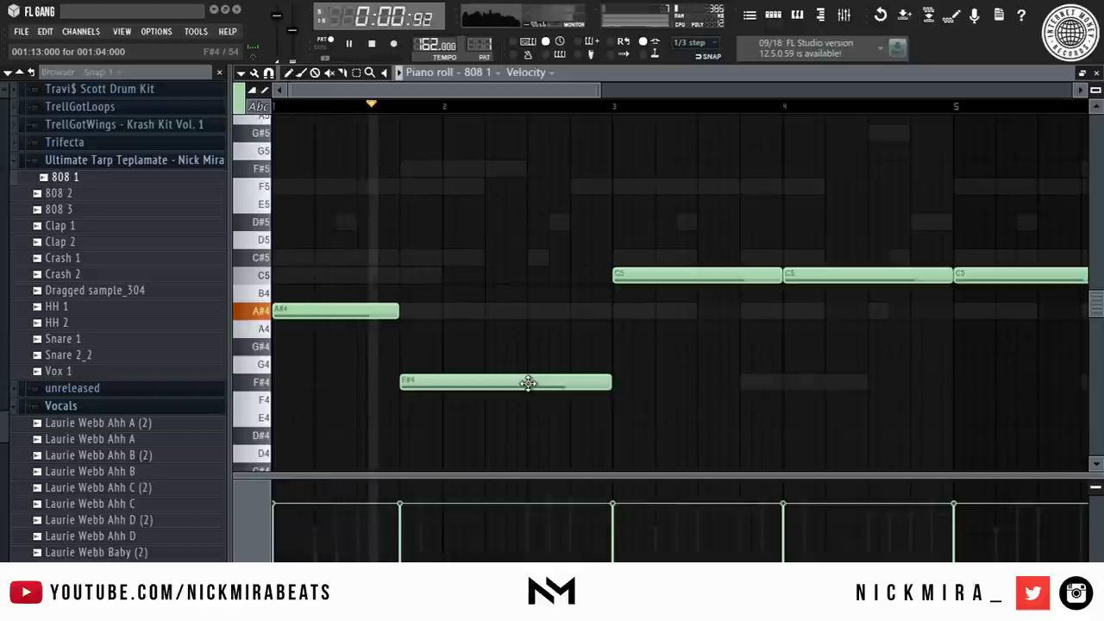
Step: Raise the velocity of all the 808 1 notes to maximum and deselect them
key(ctrl+a)
scroll(528, 384, up, 5)
key(space)
key(ctrl+d)
key(space)
key(space)
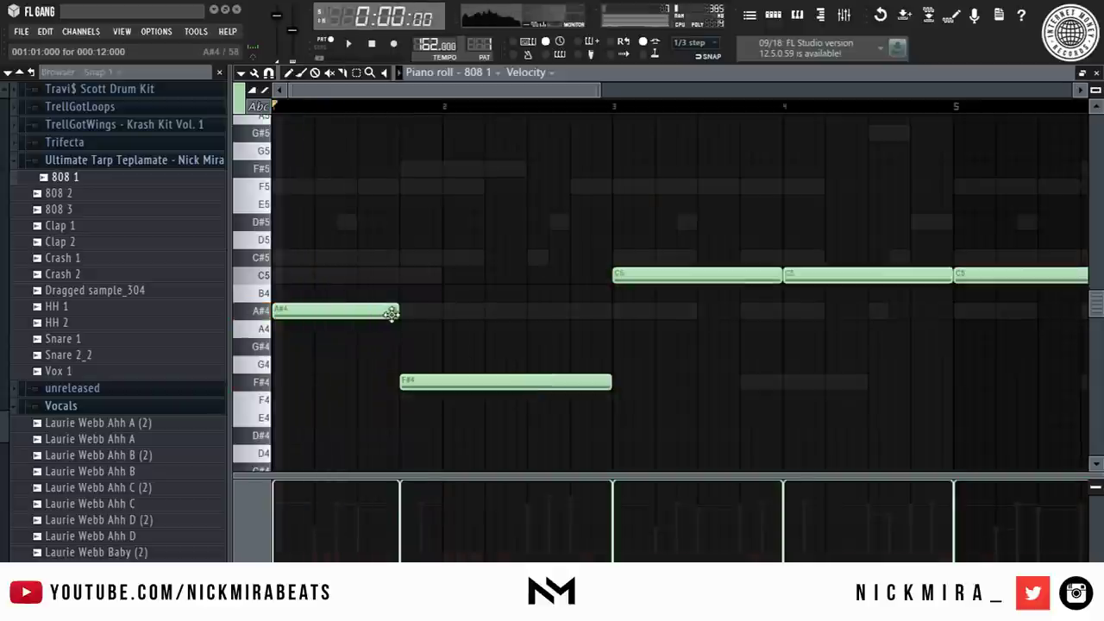
Step: Shorten the opening A#4 note to six steps and add a second A#4 note right after it
key(space)
drag(377, 309, 334, 307)
click(342, 312)
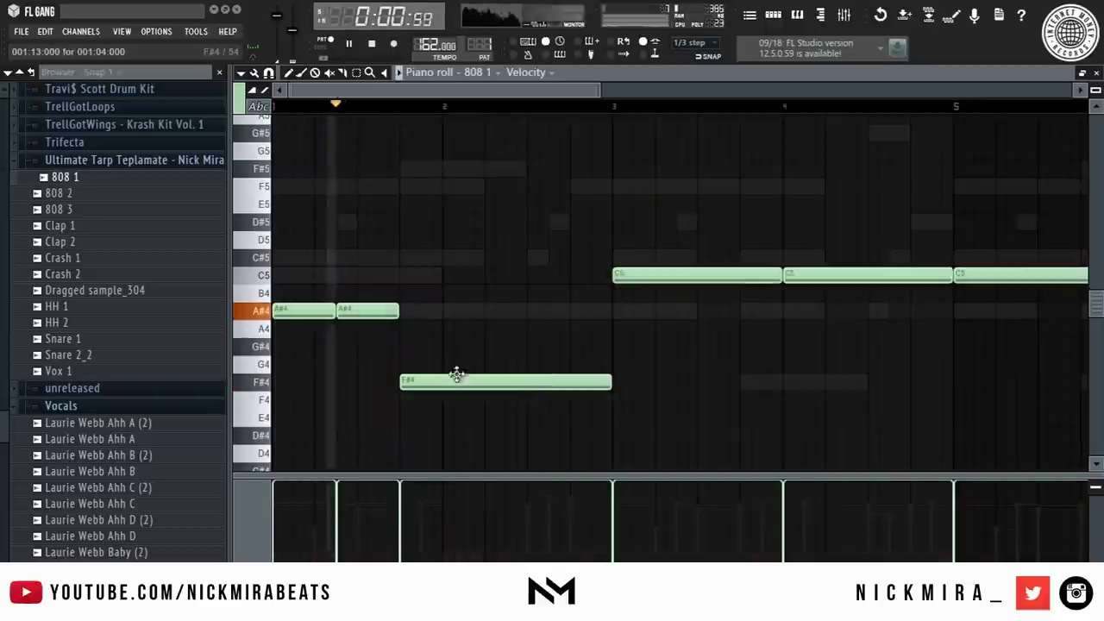
Step: Replace the long F#4 note with a short one, trying starts around bar 2 and settling on step 3
right_click(451, 382)
click(425, 387)
key(space)
key(space)
right_click(441, 381)
click(449, 382)
key(space)
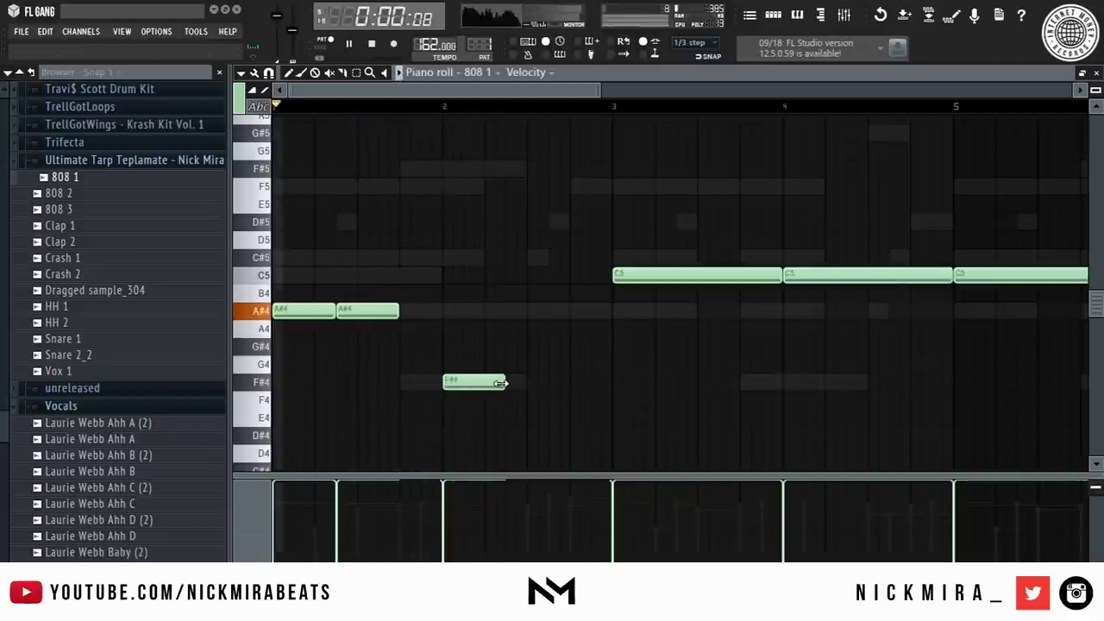
right_click(483, 382)
click(470, 382)
key(space)
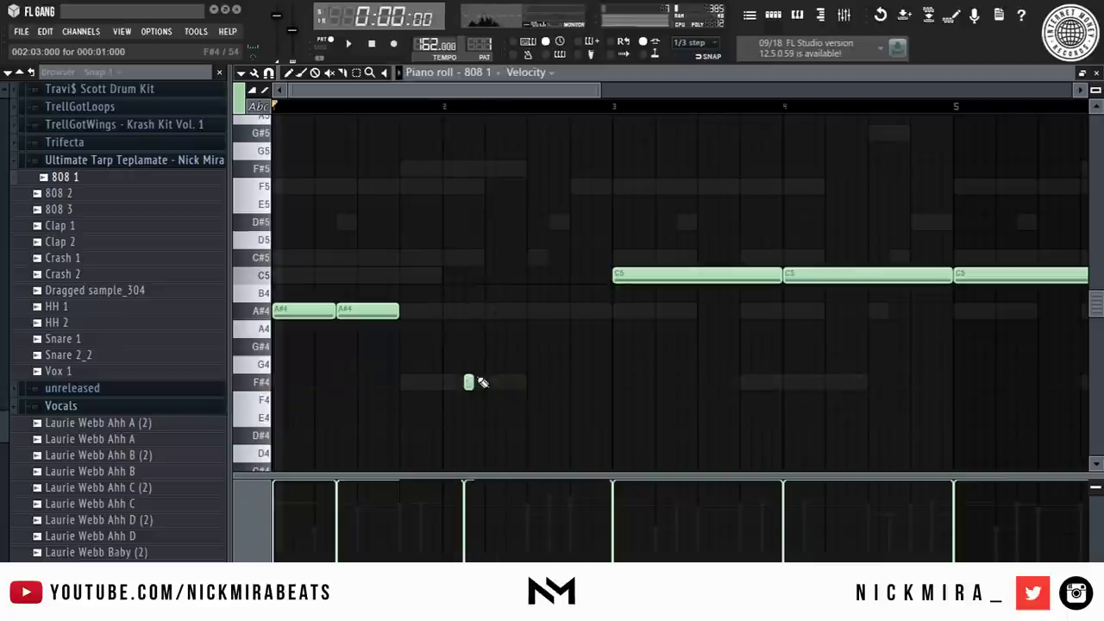
Step: Add an F#4 note at step 5 of bar 2 and extend the notes with quick legato
click(490, 383)
key(space)
key(ctrl+l)
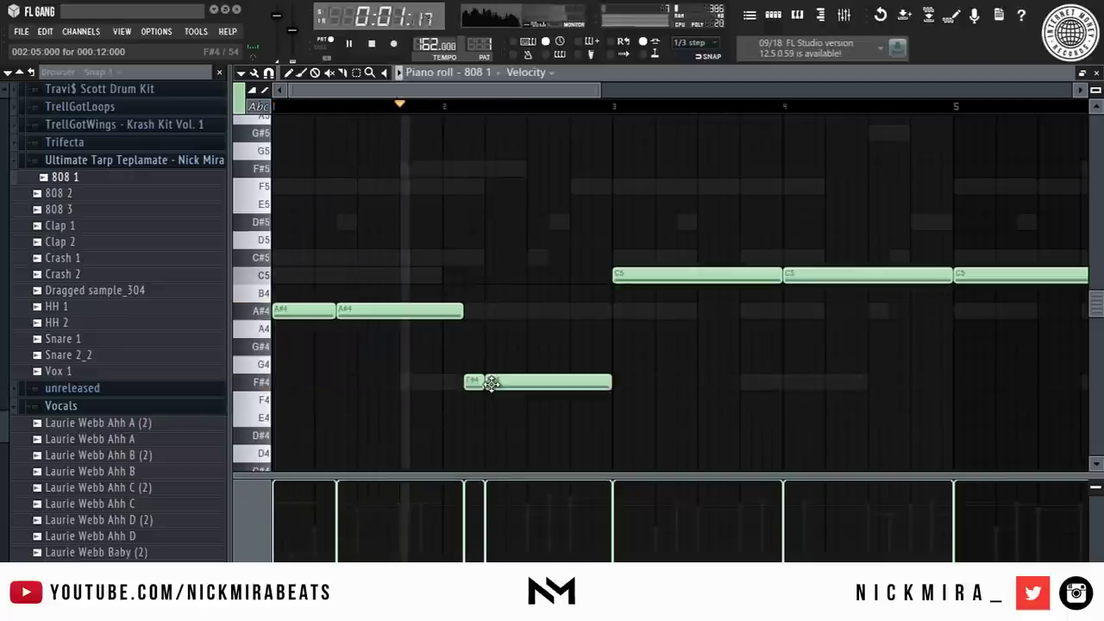
Step: Shorten the second A#4 note again and replace the F#4 notes with two adjacent ones starting at step 5 of bar 2
drag(461, 311, 399, 302)
right_click(505, 384)
right_click(482, 384)
click(498, 385)
key(space)
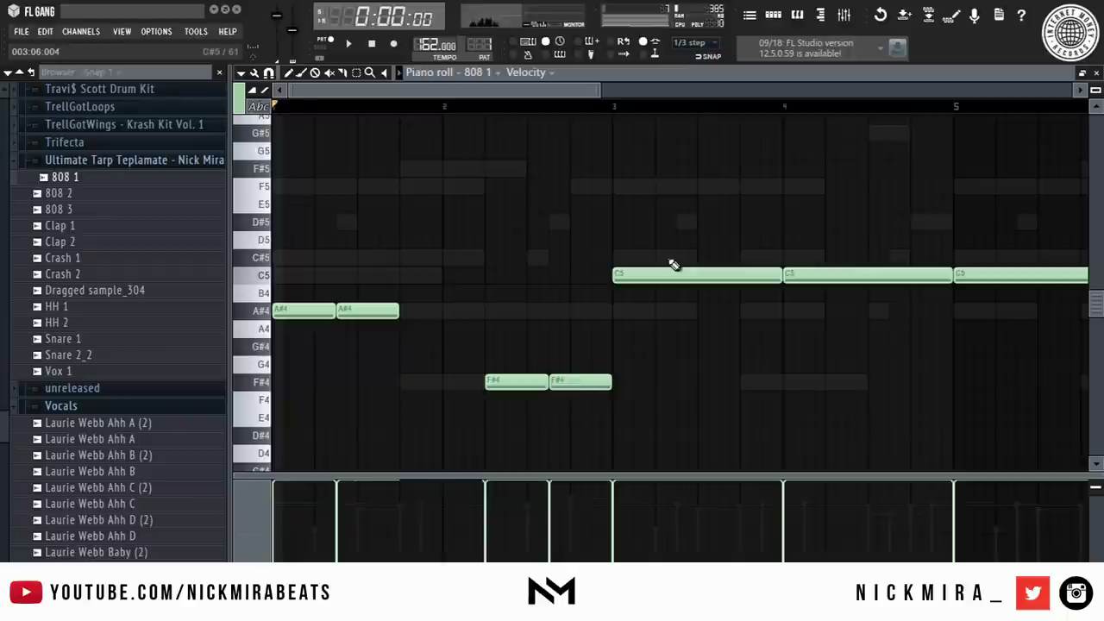
Step: Delete the C5 notes from bar 3 onward and add an F4 note at the start of bar 3
key(space)
drag(670, 186, 1088, 346)
key(Delete)
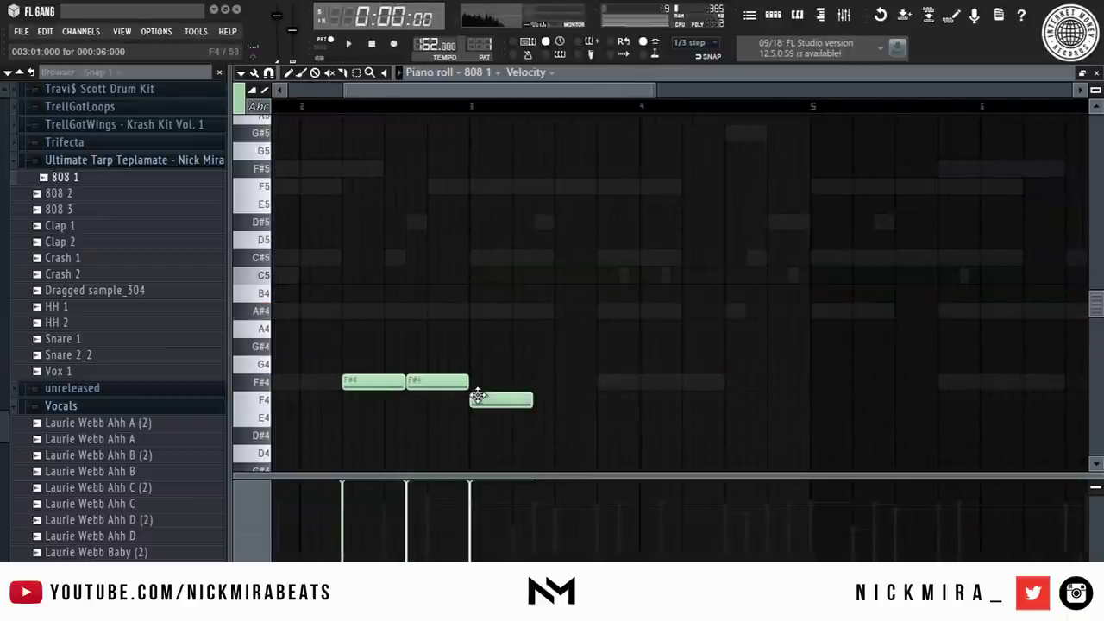
Step: Raise all the 808 notes by one octave and play from bar 3
click(467, 105)
key(ctrl+Up)
click(480, 110)
key(space)
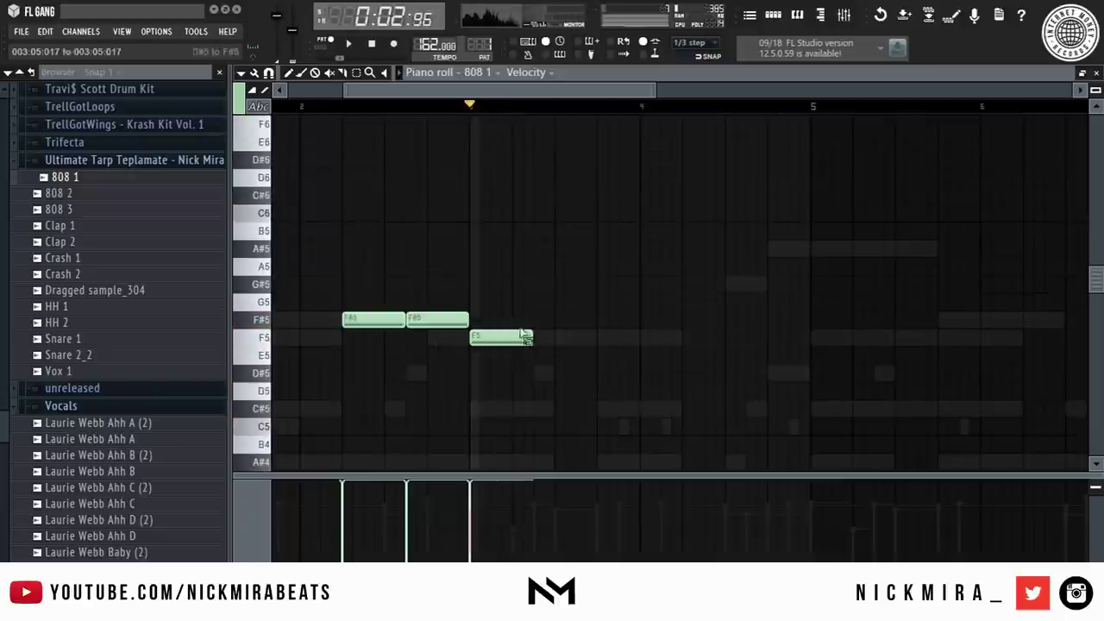
Step: Lower the F5 note at bar 3 by four semitones to C#5 and listen to it
ctrl+click(523, 336)
key(shift+Down)
key(shift+Down)
key(shift+Down)
key(shift+Down)
key(space)
key(space)
key(space)
Step: Add three A#4 notes, at step 13 of bar 3 and steps 3 and 11 of bar 4
click(600, 425)
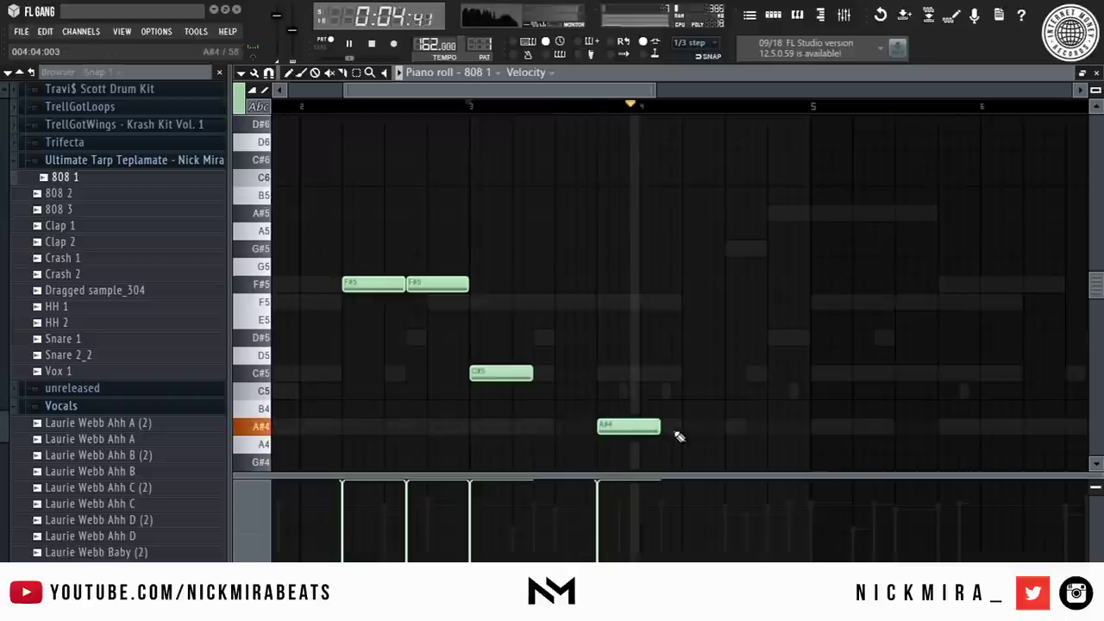
click(670, 425)
click(749, 425)
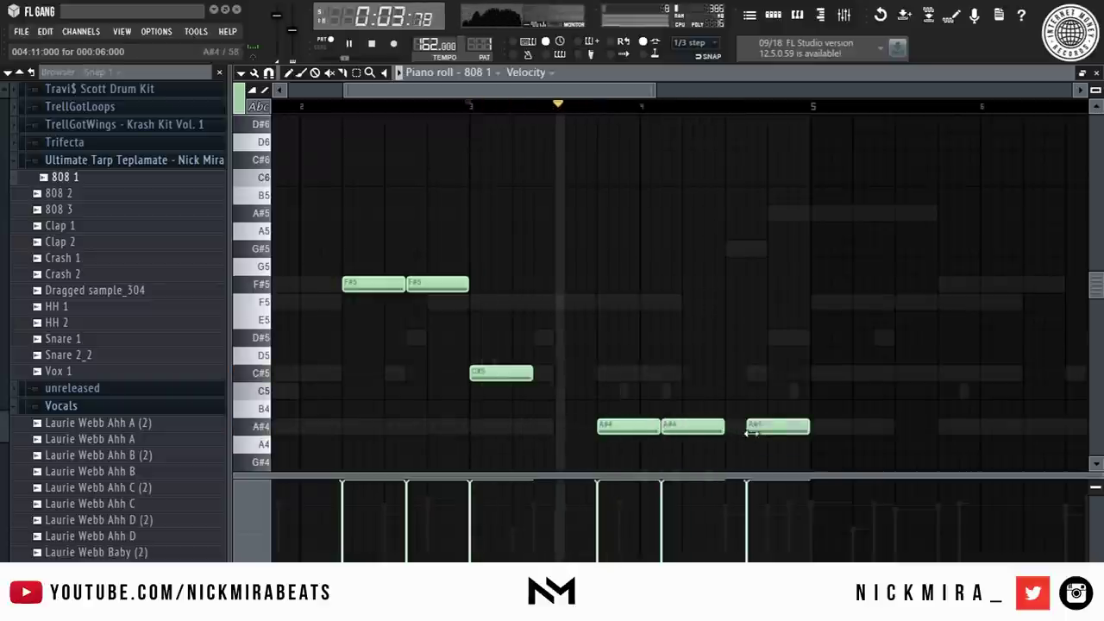
Step: Transpose the last three A#4 notes down four semitones to F#4 and deselect them
scroll(653, 298, down, 2)
drag(636, 264, 833, 326)
key(shift+Down)
key(shift+Down)
key(shift+Down)
key(shift+Down)
key(ctrl+d)
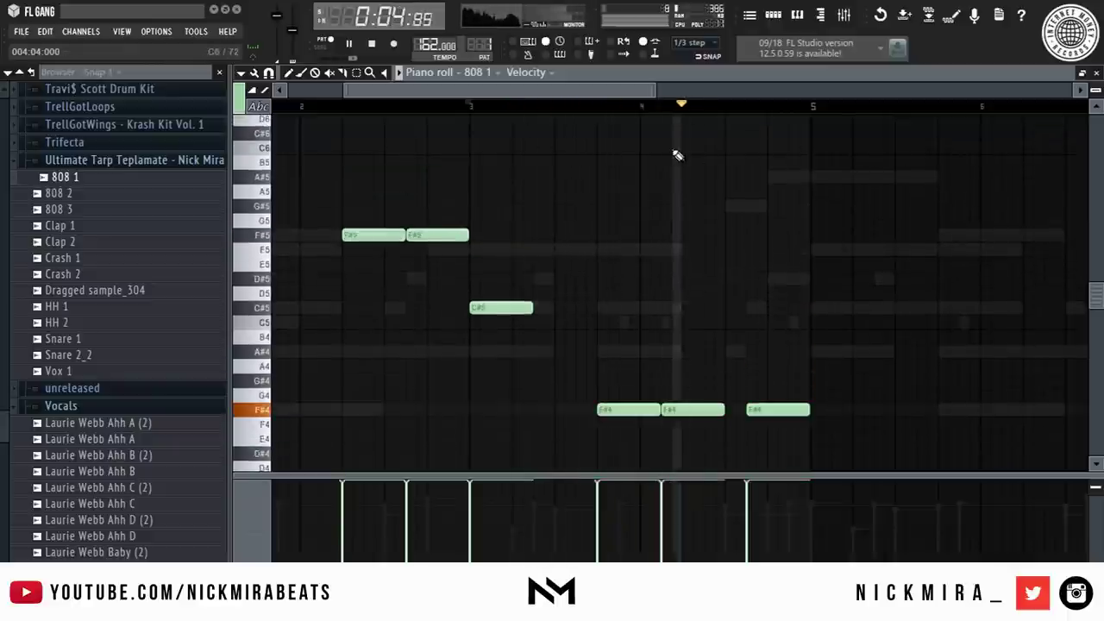
Step: Lower the first five notes, the A#5, F#5 and C#5 ones, by one octave and deselect them
scroll(708, 113, down, 2)
scroll(712, 119, down, 2)
drag(506, 154, 34, 315)
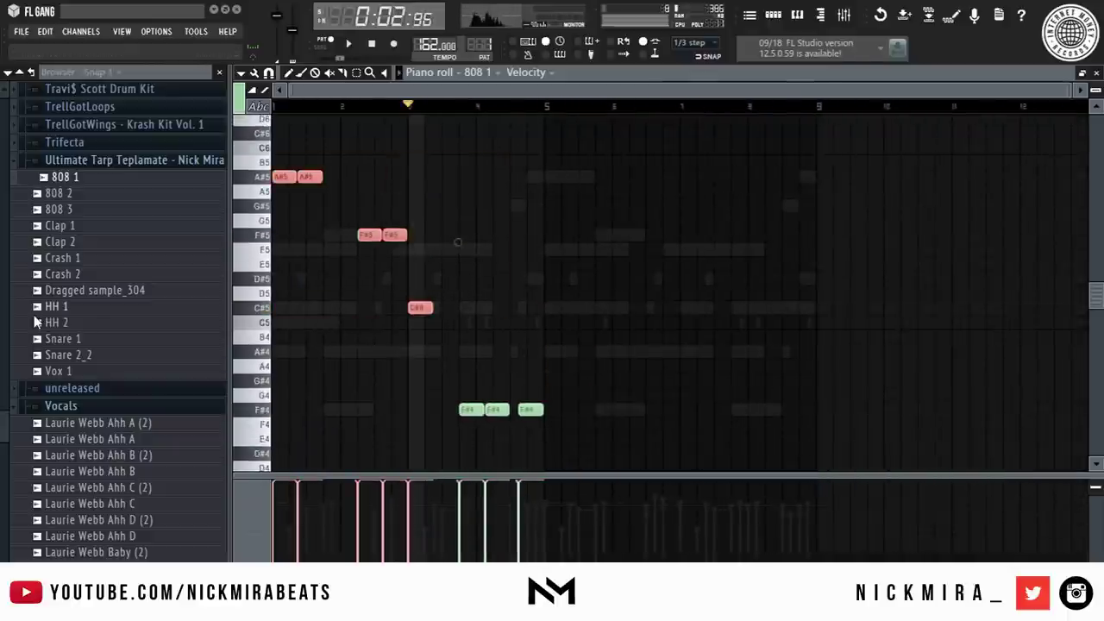
key(ctrl+Down)
key(space)
ctrl+click(353, 204)
key(space)
Step: Transpose the whole 808 line down another octave so it starts on A#3, and play it
drag(442, 107, 8, 162)
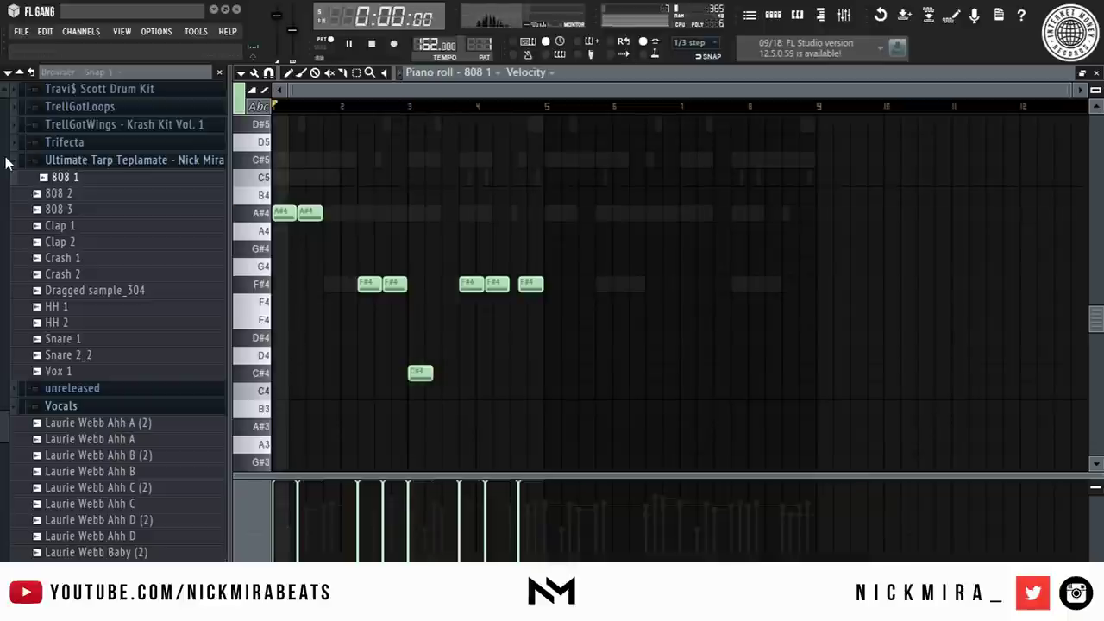
key(space)
key(ctrl+Down)
key(space)
key(space)
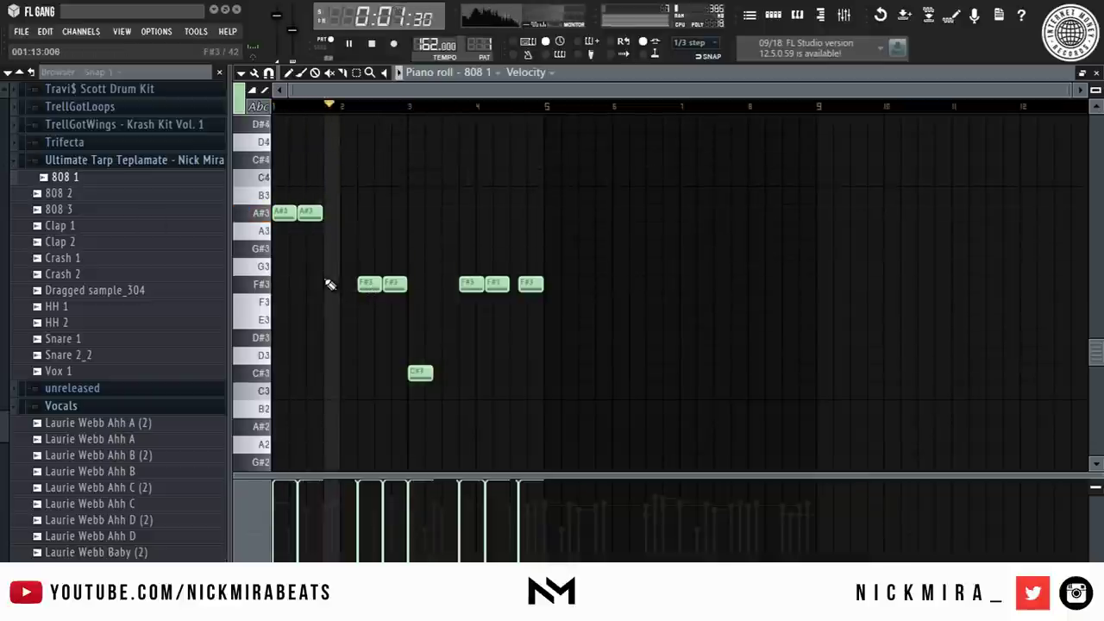
Step: Raise every note after the two opening A#3 notes by one octave and deselect them
drag(355, 295, 480, 414)
key(ctrl+Up)
key(ctrl+d)
drag(349, 306, 777, 455)
key(ctrl+Up)
key(ctrl+d)
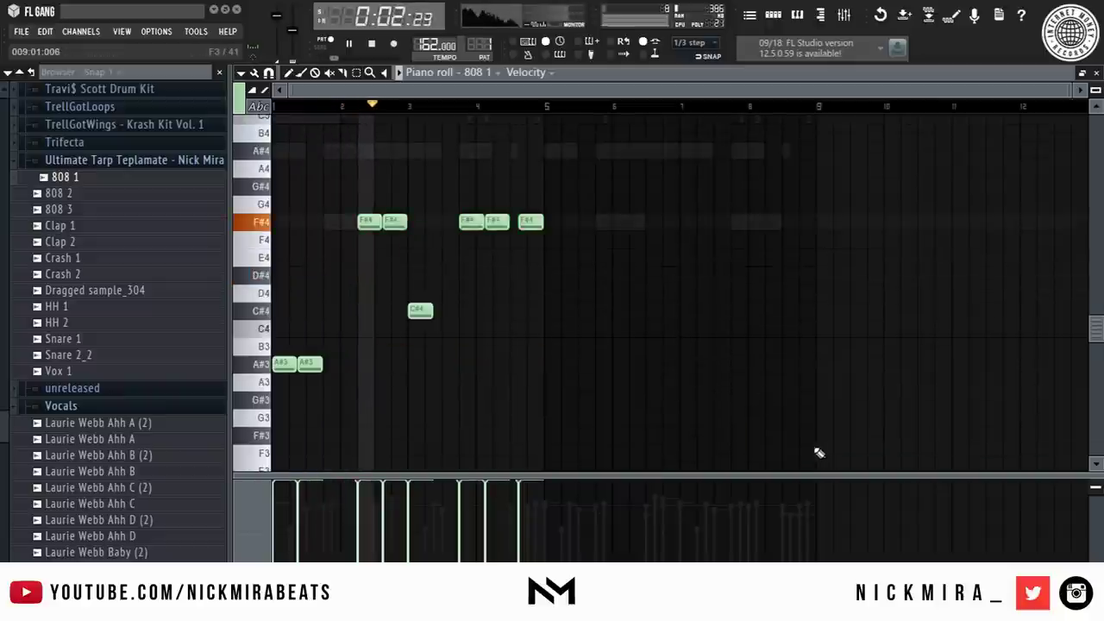
Step: Apply quick legato to the 808 notes, then shorten the second A#3 note back to six steps
key(ctrl+l)
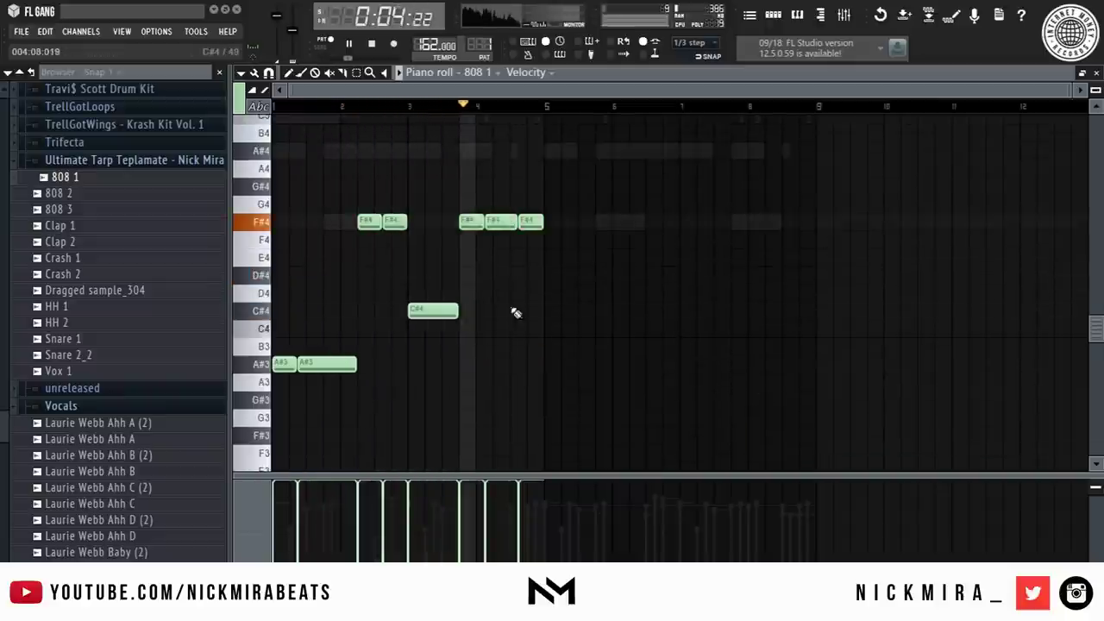
key(space)
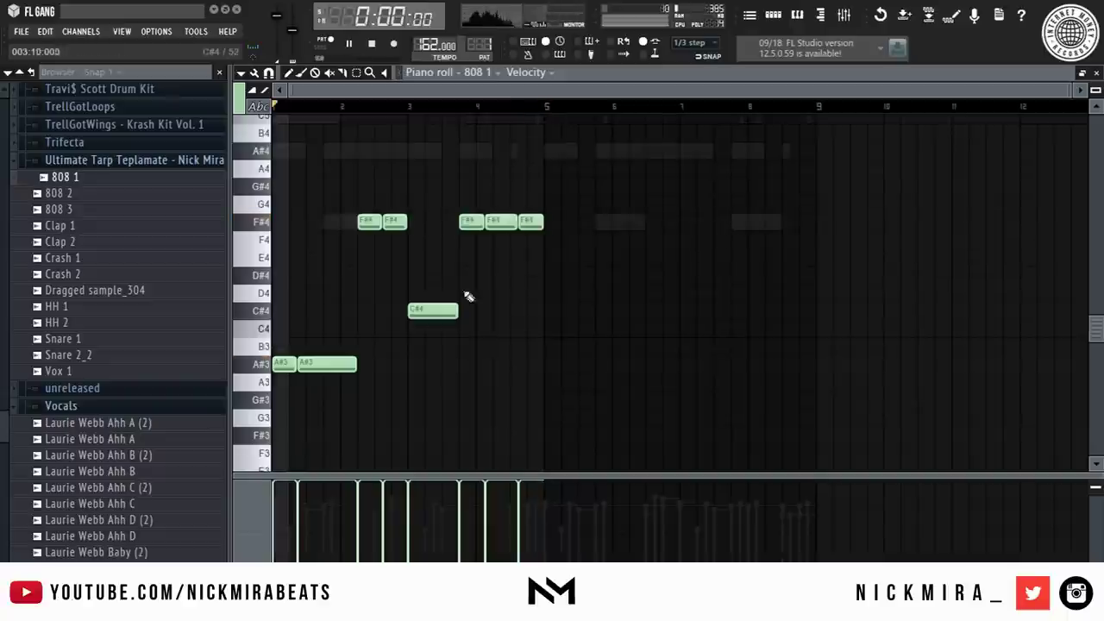
key(space)
key(space)
key(space)
drag(353, 363, 321, 362)
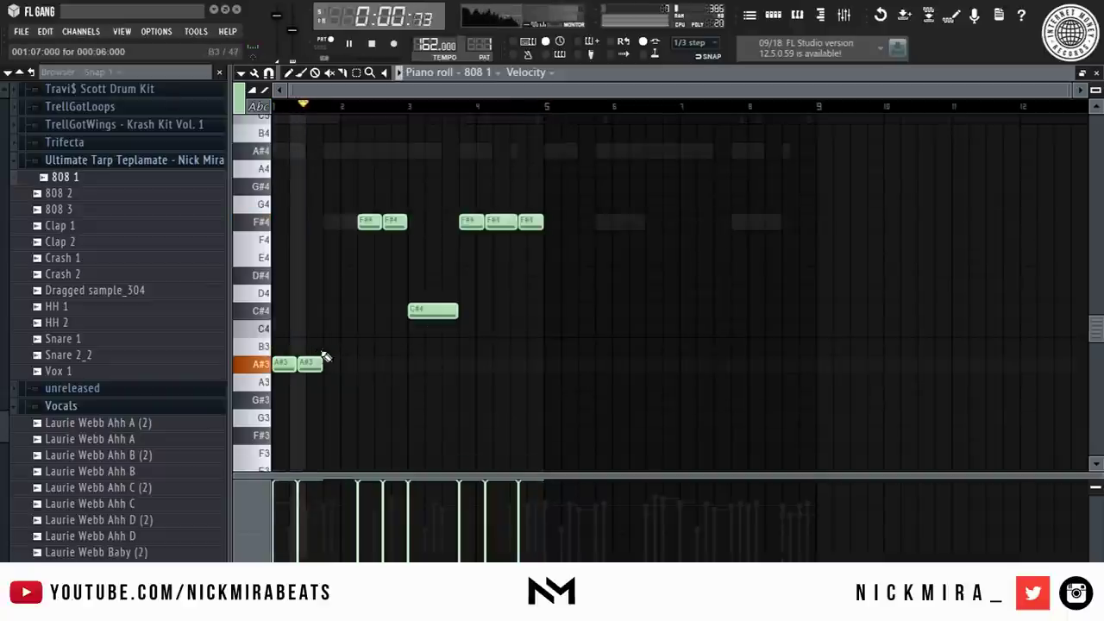
Step: Replace the first F#4 note in bar 2 with an F#3 note, after trying A#3 there
click(369, 363)
right_click(373, 222)
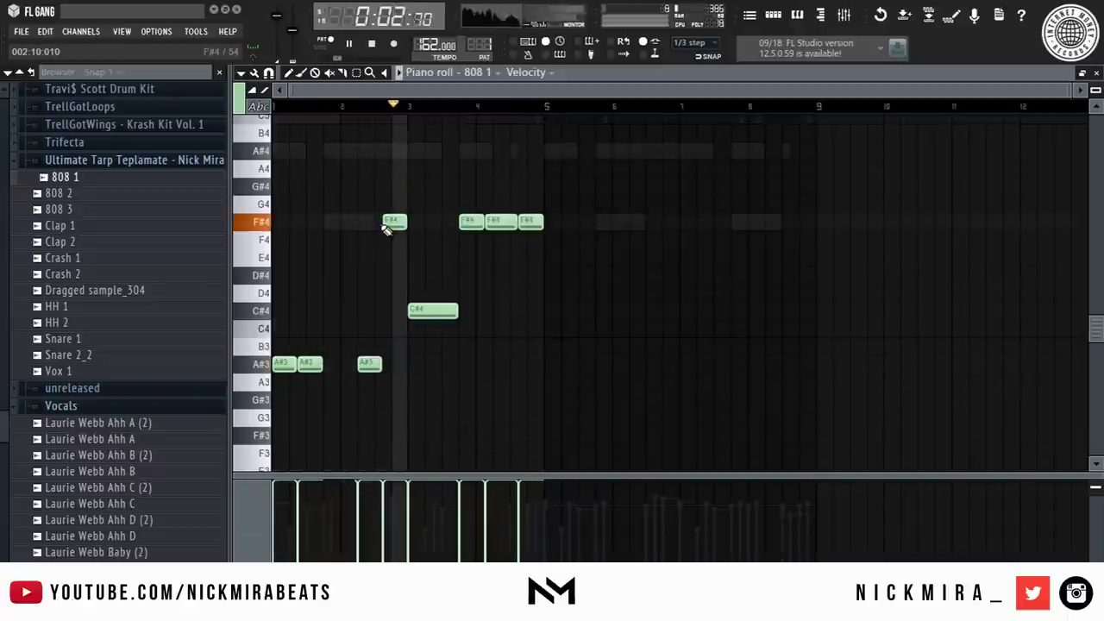
right_click(371, 365)
click(369, 223)
key(ctrl+Down)
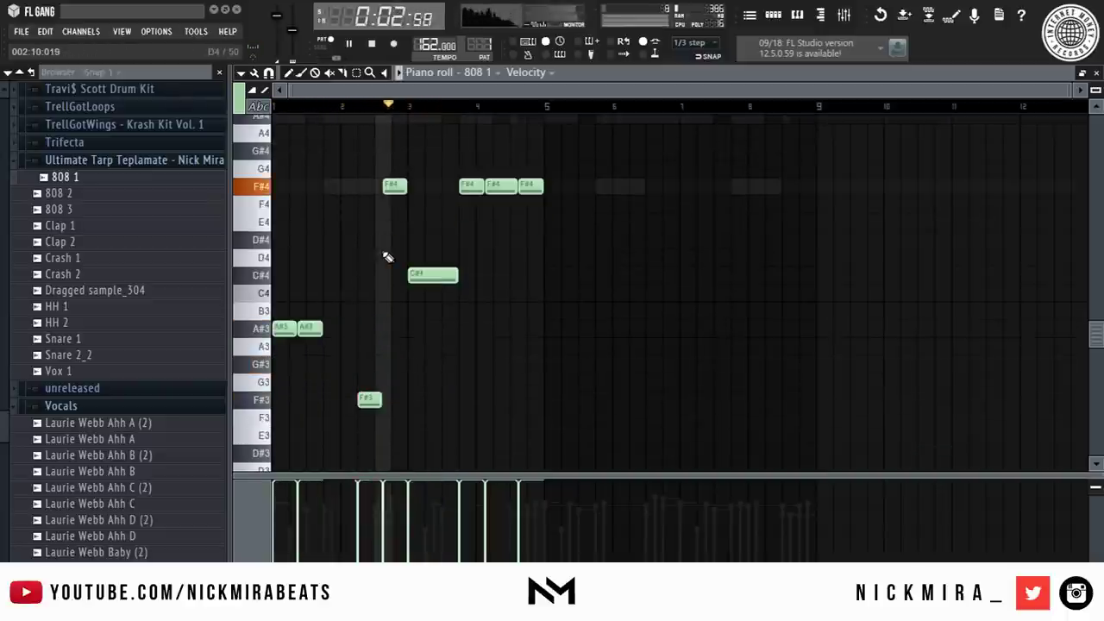
Step: Adjust the C#4 note, duplicate the four-bar 808 line into the next four bars and close the piano roll
key(ctrl+a)
key(ctrl+b)
drag(416, 274, 442, 326)
drag(550, 161, 919, 499)
key(Delete)
key(ctrl+b)
key(F7)
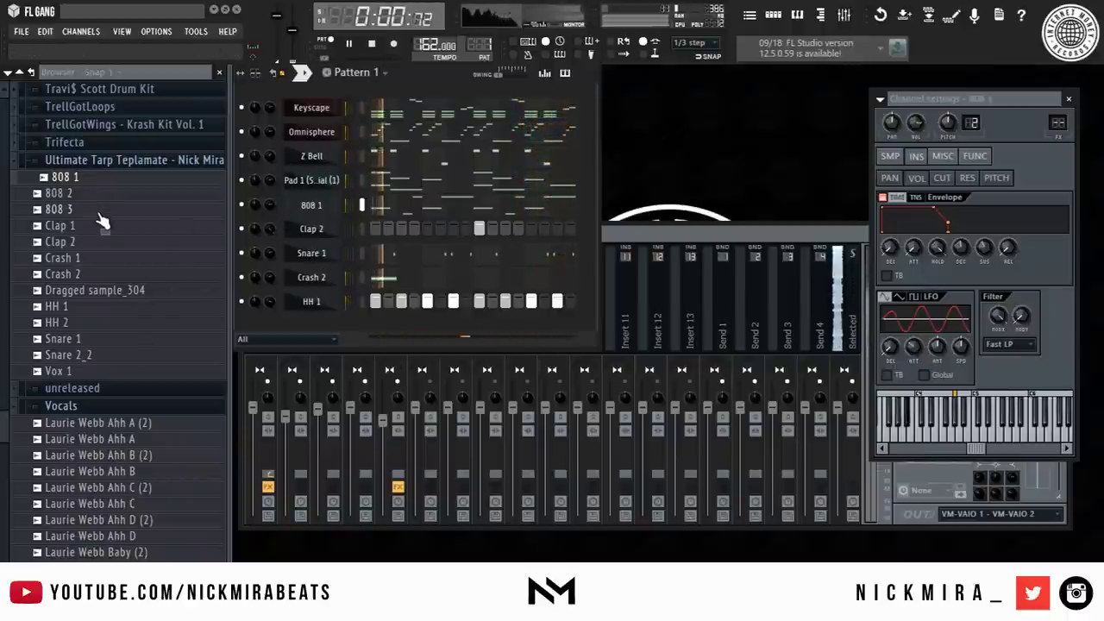
Step: Add the 808 3 sample as a channel below 808 1, paste the 808 1 notes into it, mute 808 1 and play
drag(107, 215, 295, 220)
right_click(309, 213)
key(e)
key(c)
right_click(326, 226)
key(e)
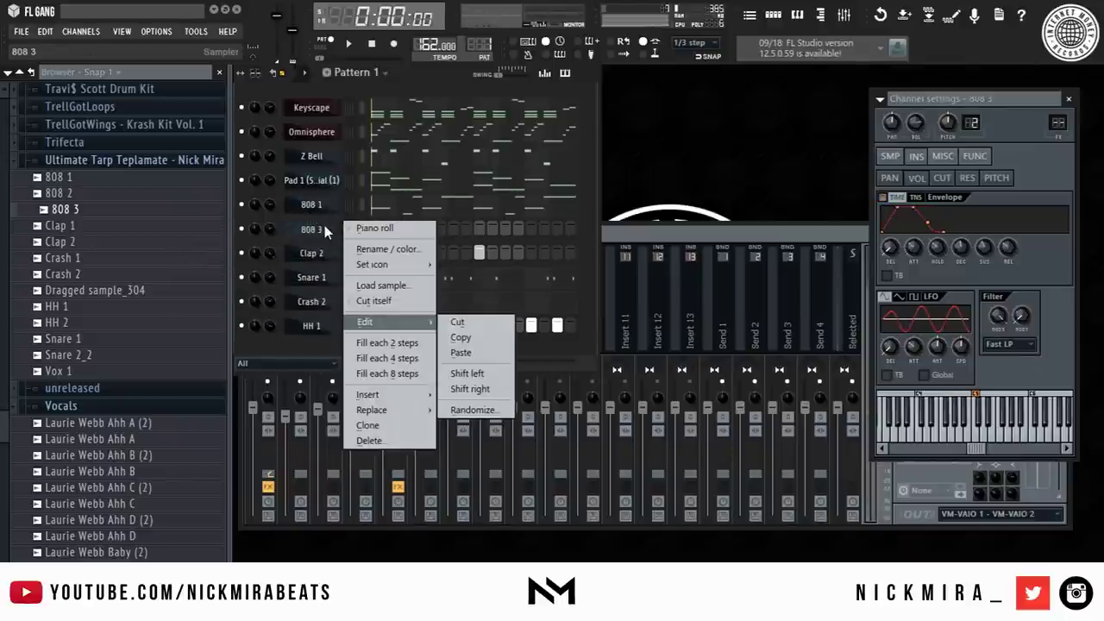
key(p)
click(243, 205)
key(space)
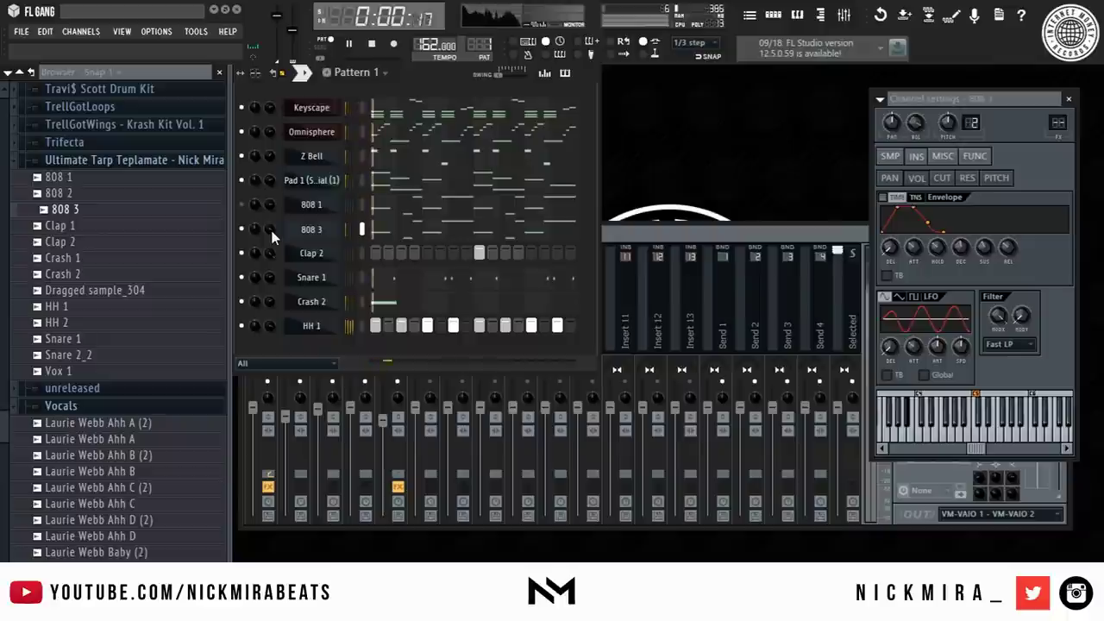
Step: Try transposing the 808 3 notes up several octaves and back down to start on G#5
click(384, 234)
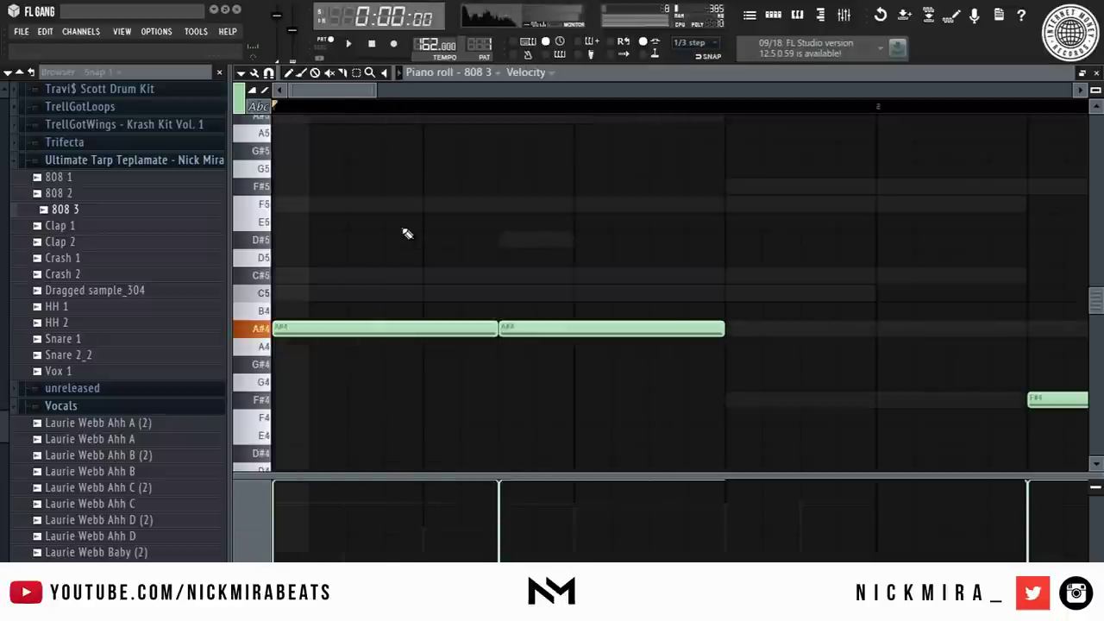
key(space)
key(ctrl+Up)
key(ctrl+Up)
key(space)
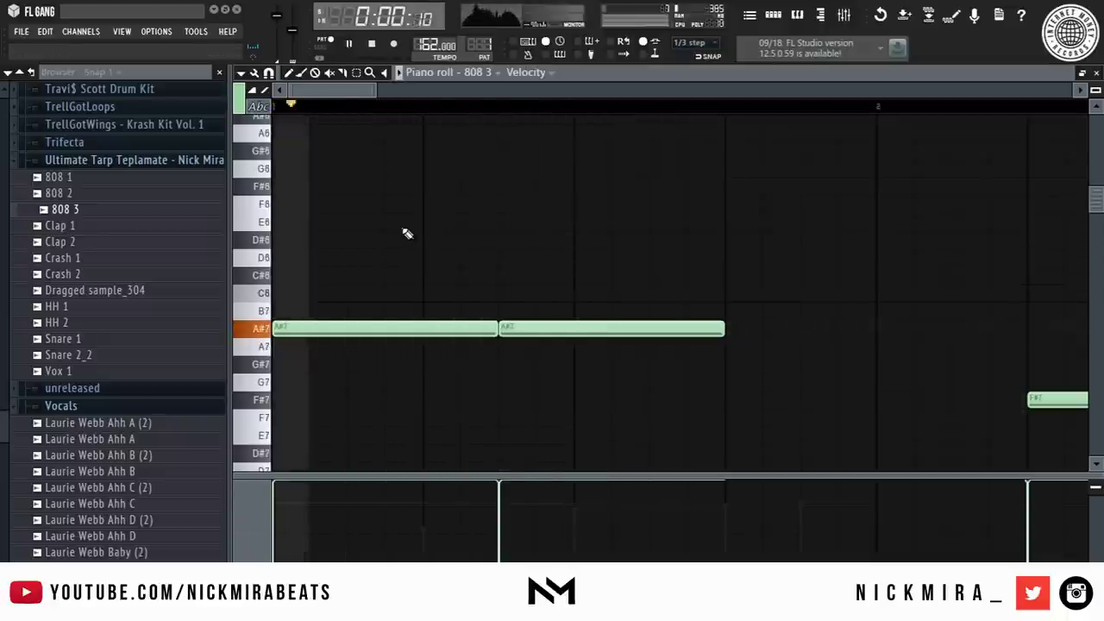
key(Down)
key(Down)
key(space)
key(space)
key(space)
key(space)
key(Escape)
key(space)
Step: Try adjusting the 808 3 channel's pitch during playback and look over its notes in the piano roll
drag(942, 125, 942, 118)
key(space)
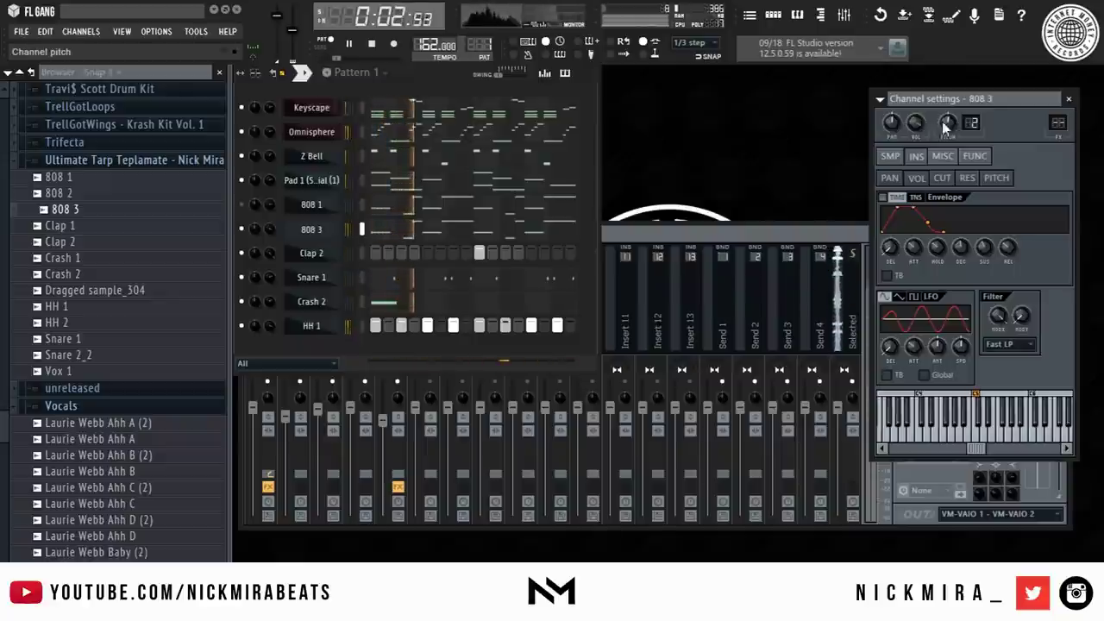
key(F7)
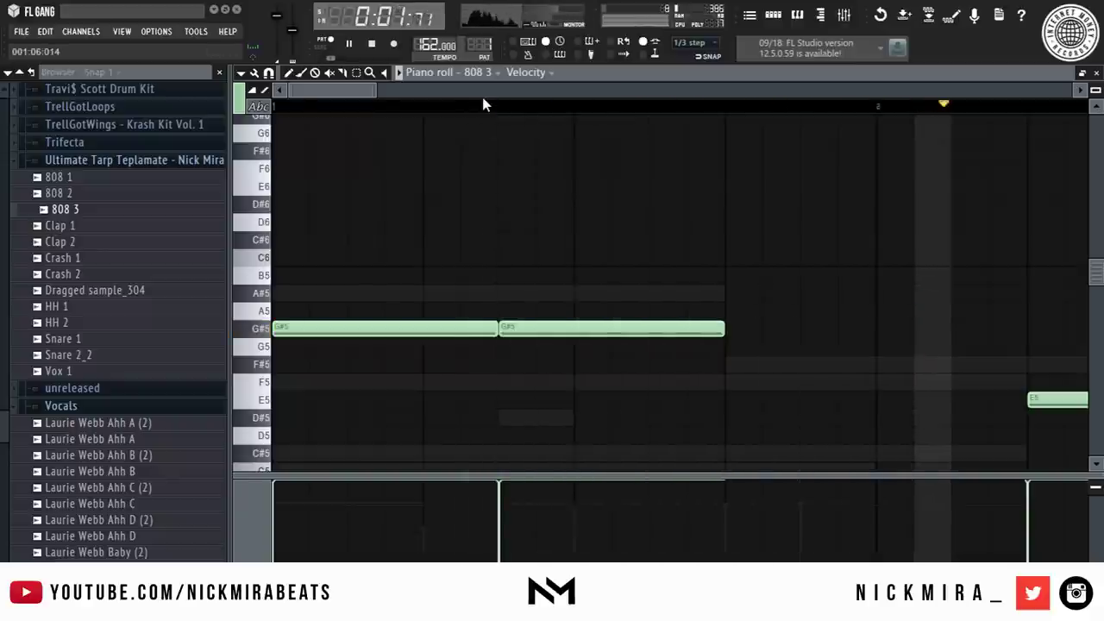
scroll(504, 110, right, 3)
scroll(506, 113, down, 4)
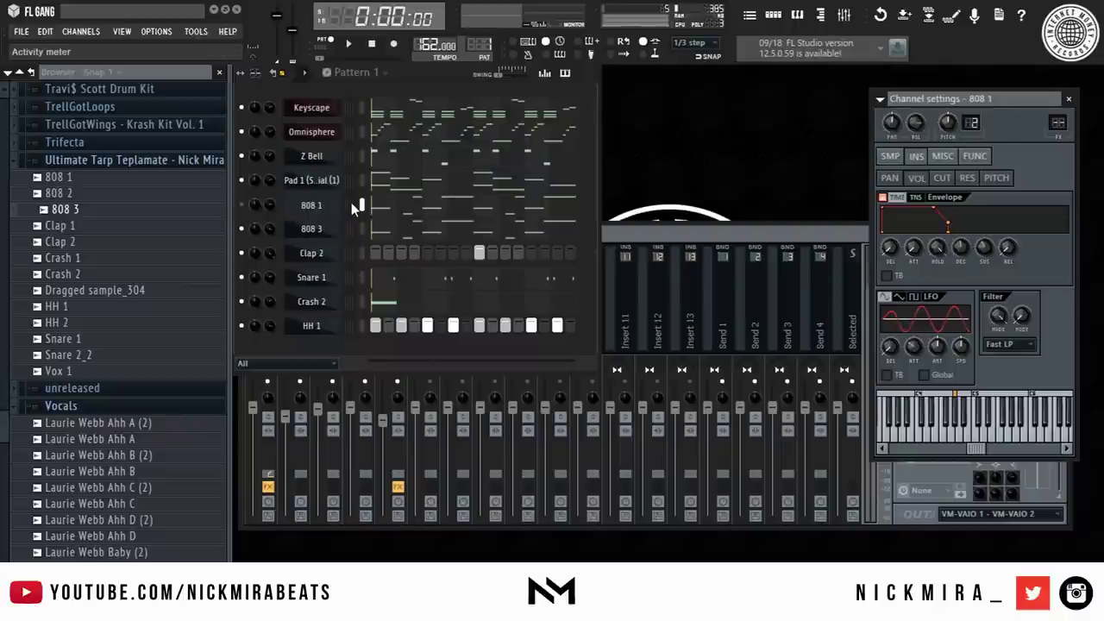
Step: Delete the 808 3 channel, return to 808 1 and stop playback
key(space)
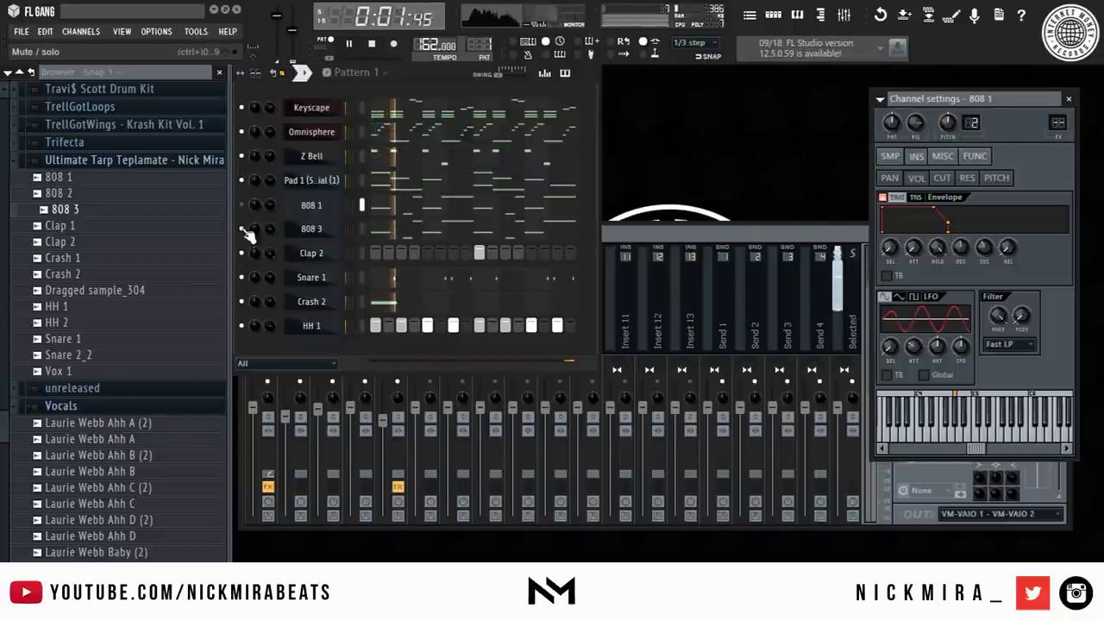
key(space)
right_click(314, 231)
click(375, 439)
key(space)
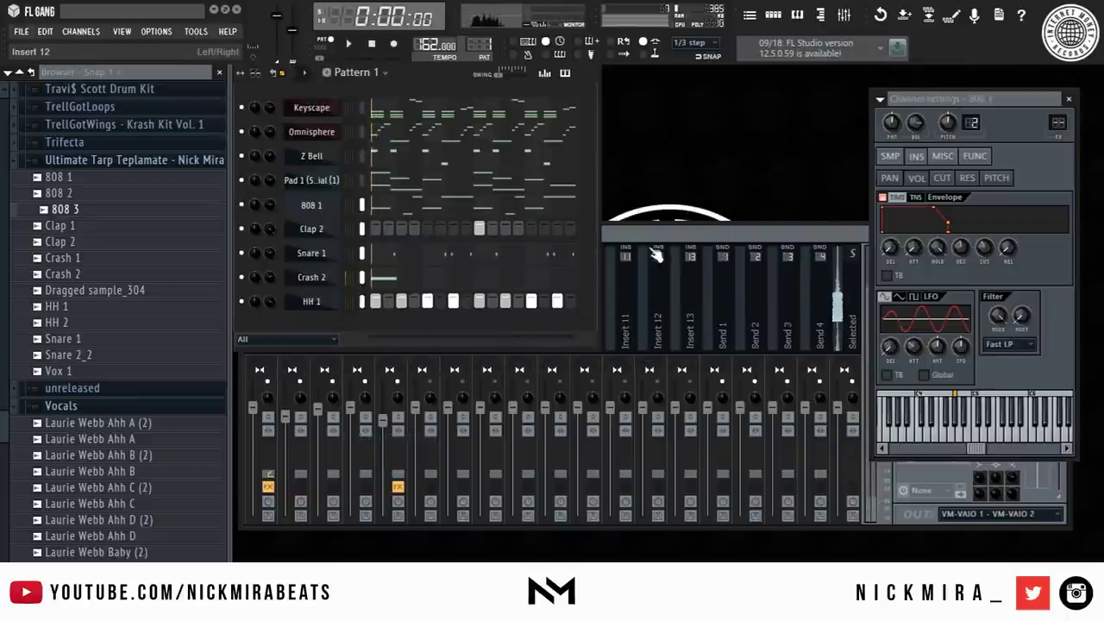
Step: Link the selected 808 1, Clap 2 and Snare 1 channels to consecutive mixer tracks starting from Insert 11
right_click(623, 319)
mouse_move(851, 302)
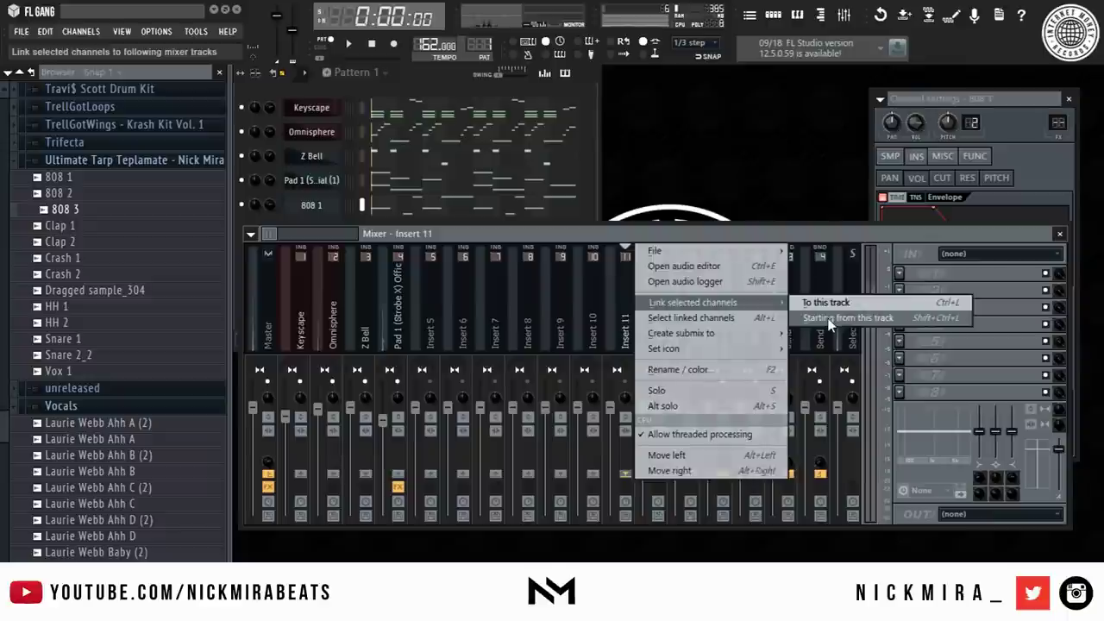
click(834, 320)
Step: Add the Kick (Beef)_2 sample from the Kicks folder as a channel above 808 1 and play the pattern
scroll(123, 193, up, 15)
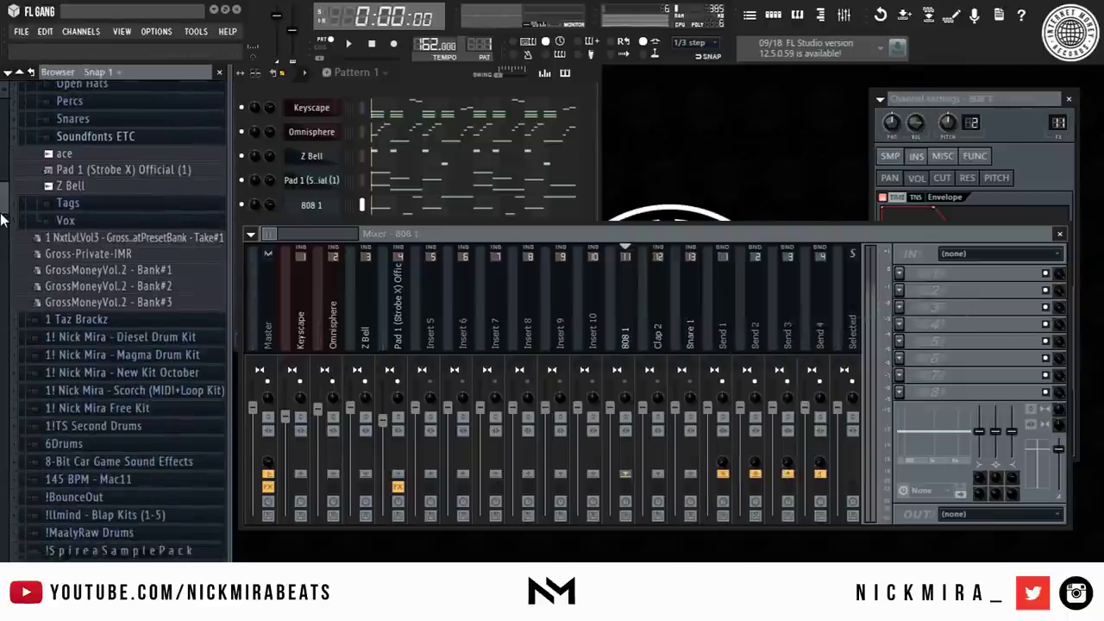
click(121, 177)
click(133, 174)
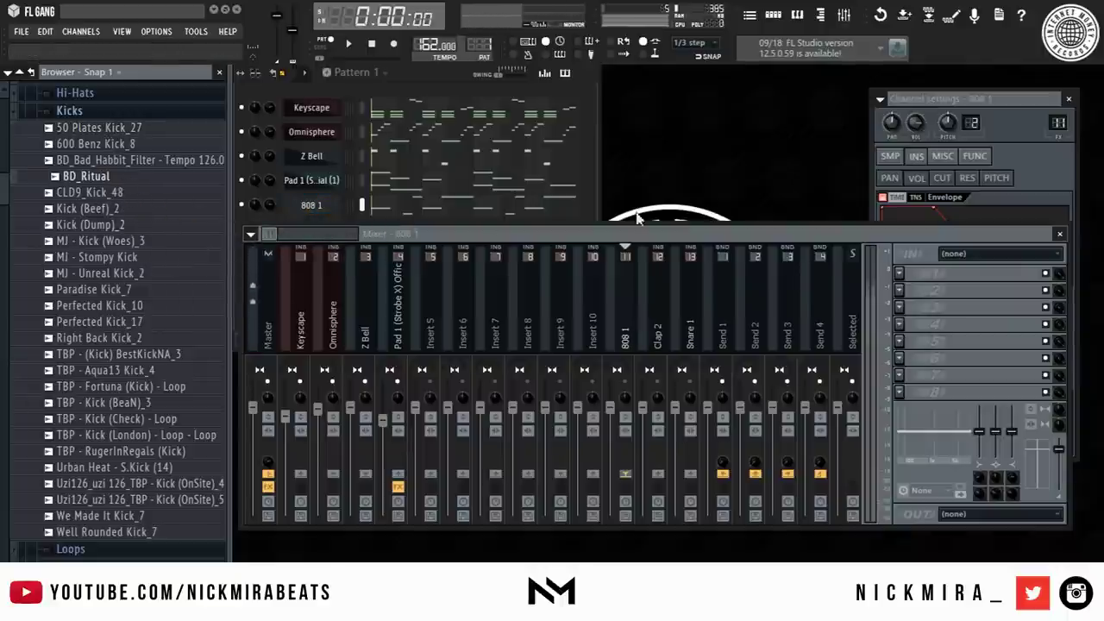
click(588, 195)
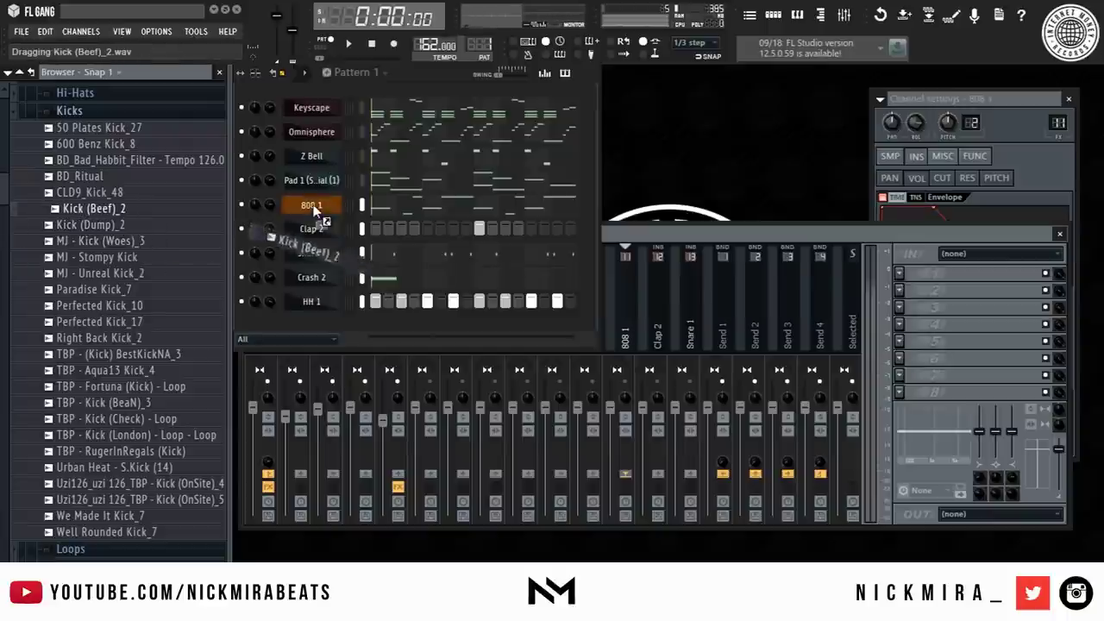
drag(315, 200, 315, 205)
key(space)
Step: Rename the new kick channel BeefKick and stop playback
right_click(345, 198)
click(393, 221)
text(Bee)
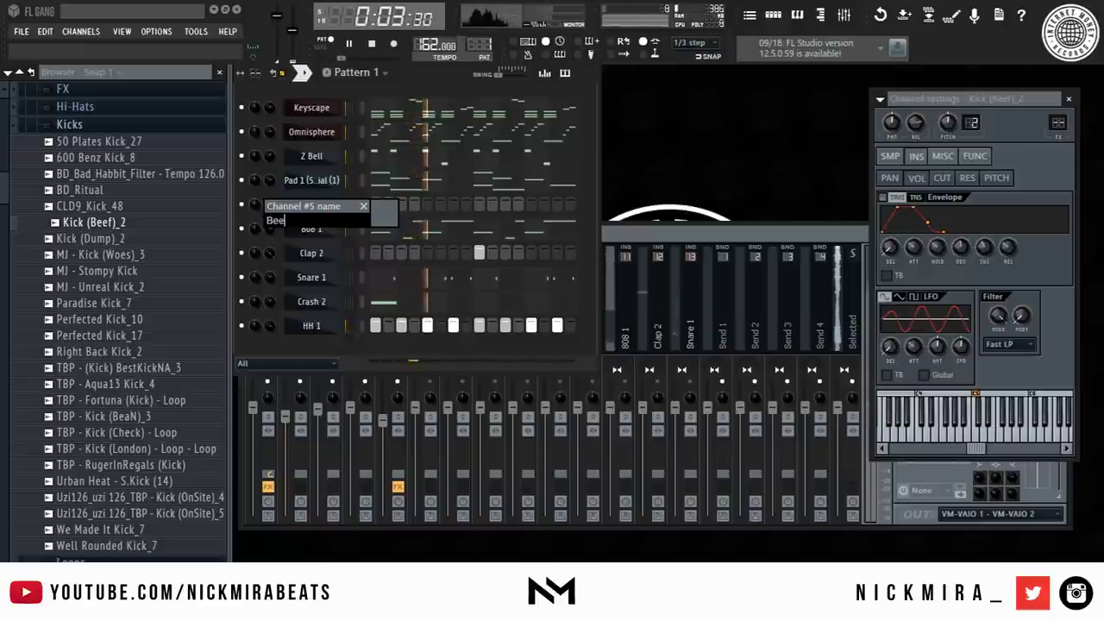
text(fKick)
key(Return)
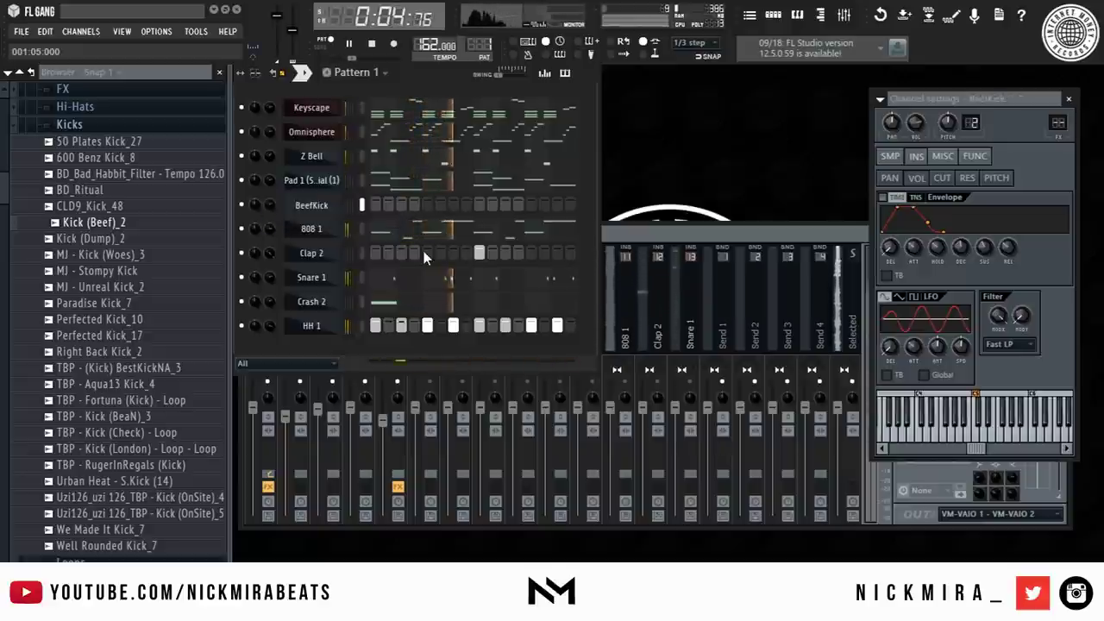
key(space)
Step: Open the BeefKick channel in the piano roll with a C5 note at the start of each bar
right_click(337, 204)
click(365, 205)
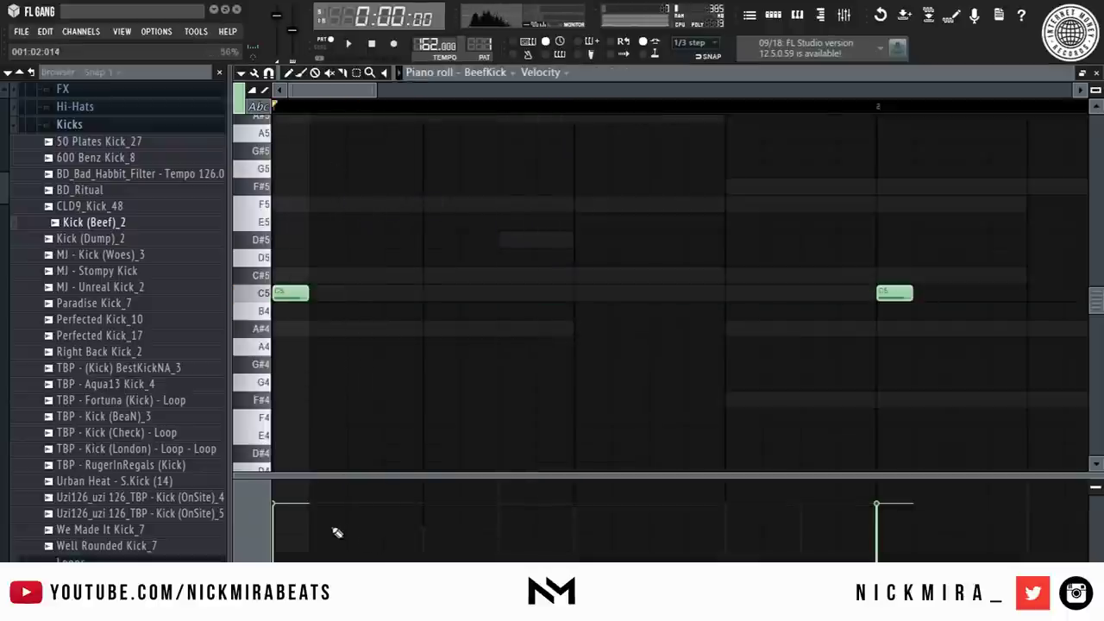
scroll(370, 105, down, 4)
key(space)
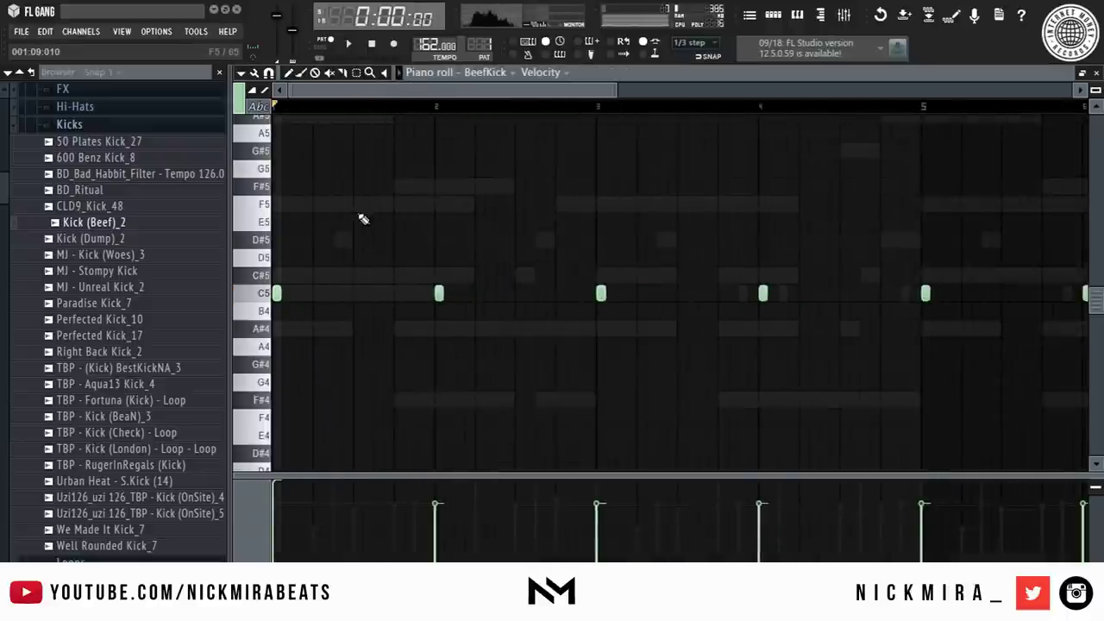
Step: Delete the kick note at bar 2 and add two C5 notes in the second half of bar 1
right_click(438, 293)
key(space)
right_click(276, 293)
click(378, 293)
click(399, 293)
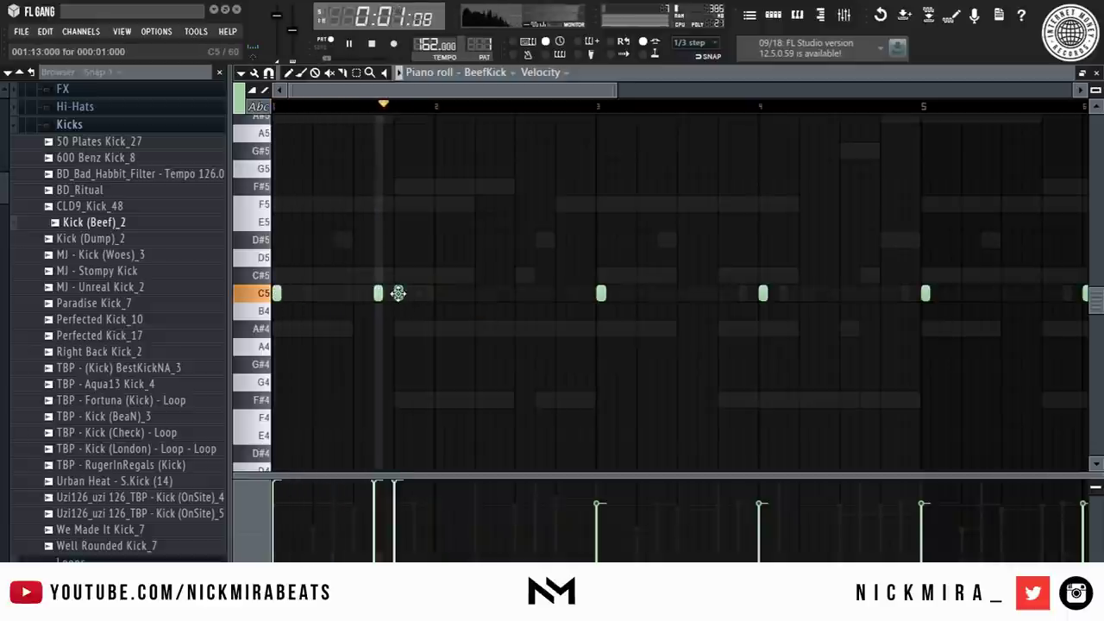
Step: Delete the remaining kick notes from bar 3 onward and duplicate the two-bar kick rhythm at bar 3
key(space)
key(space)
key(ctrl+l)
drag(629, 234, 1089, 395)
key(Delete)
key(ctrl+b)
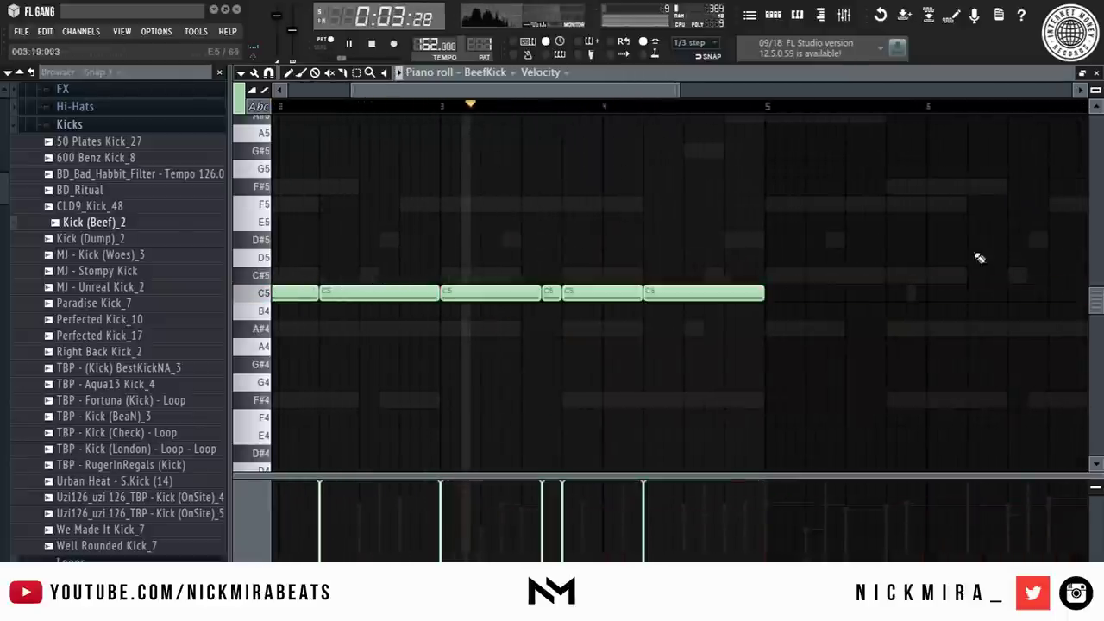
Step: Undo the kick note lengthening, add a C5 note late in bar 4 and repeat the four-bar rhythm from bar 5
key(ctrl+z)
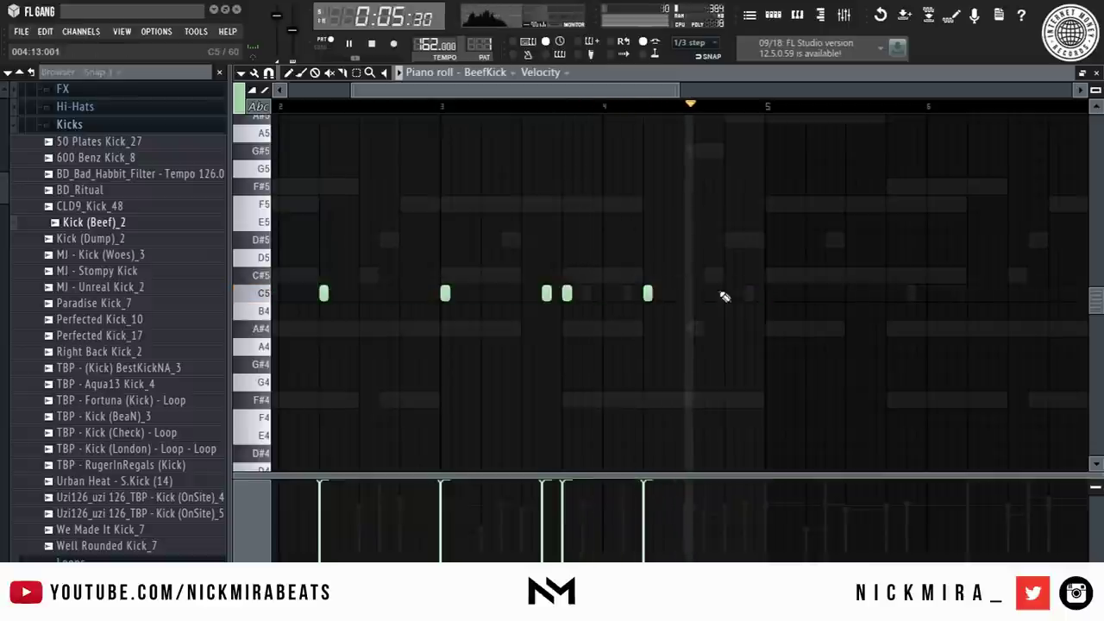
key(ctrl+l)
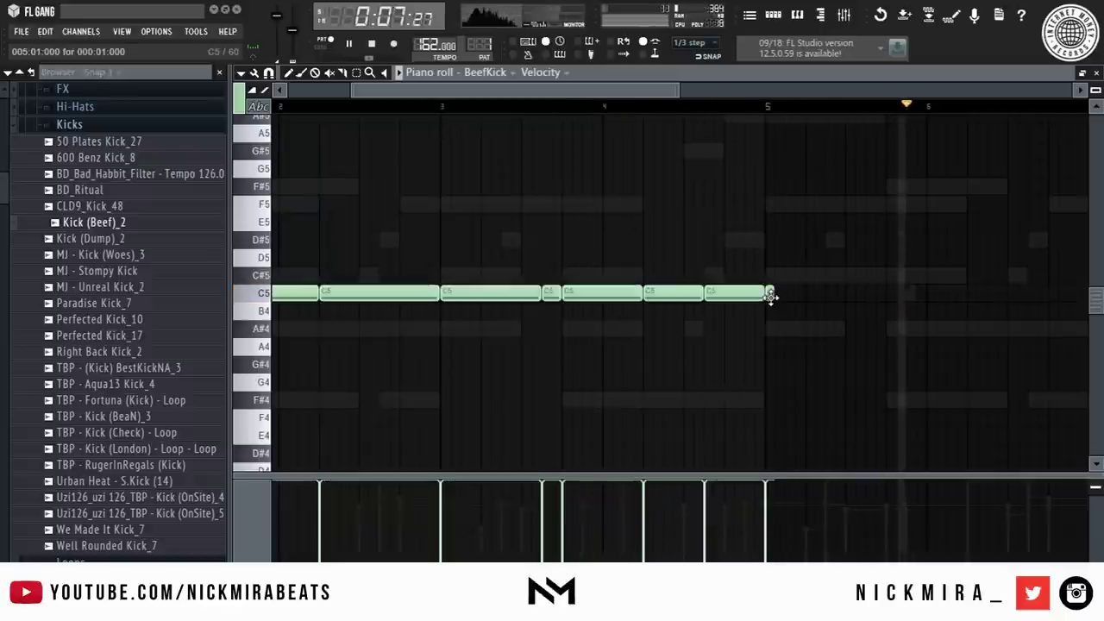
key(ctrl+z)
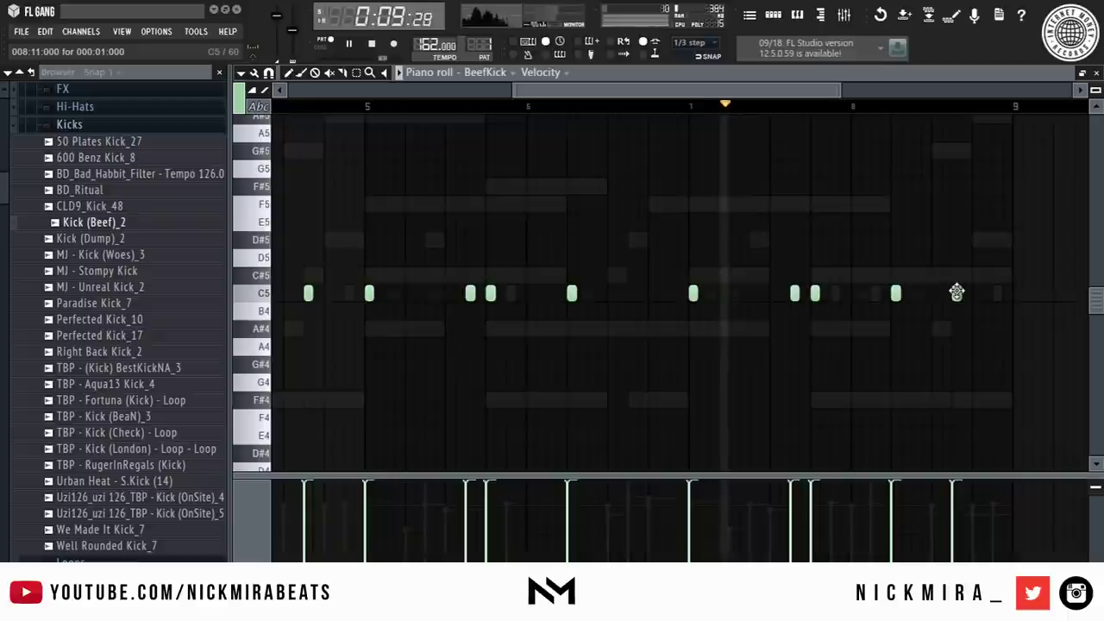
Step: Link the BeefKick channel to mixer Insert 10 and play the pattern
key(F7)
click(604, 233)
right_click(607, 245)
mouse_move(707, 302)
click(793, 302)
key(space)
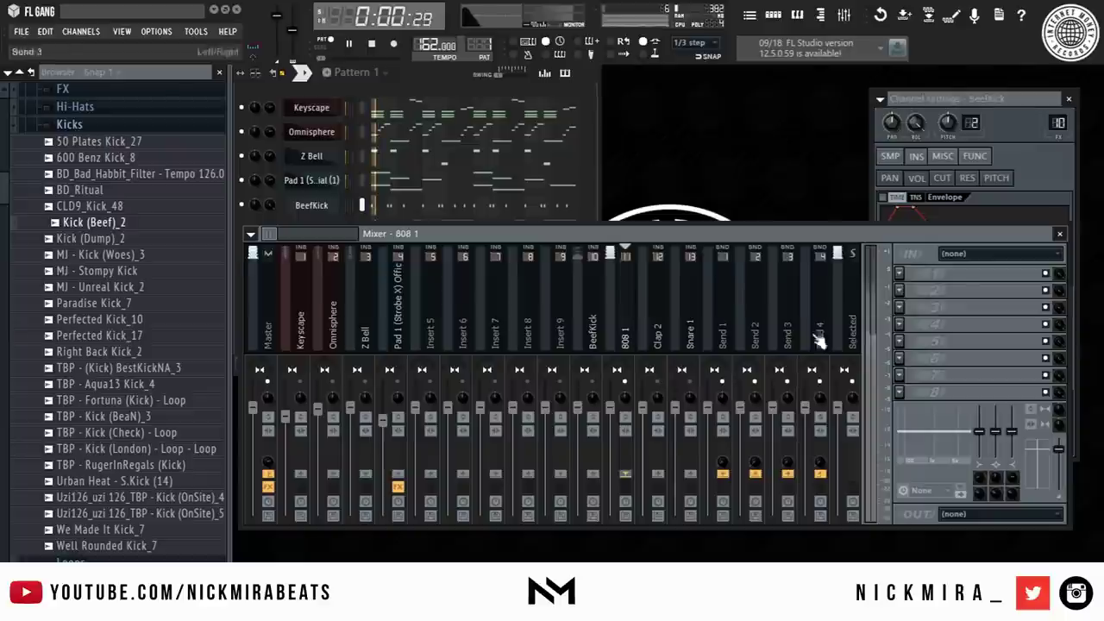
Step: Load Fruity Fast Dist in the first effect slot of the 808 1 mixer track, listen and close the plugin
click(901, 278)
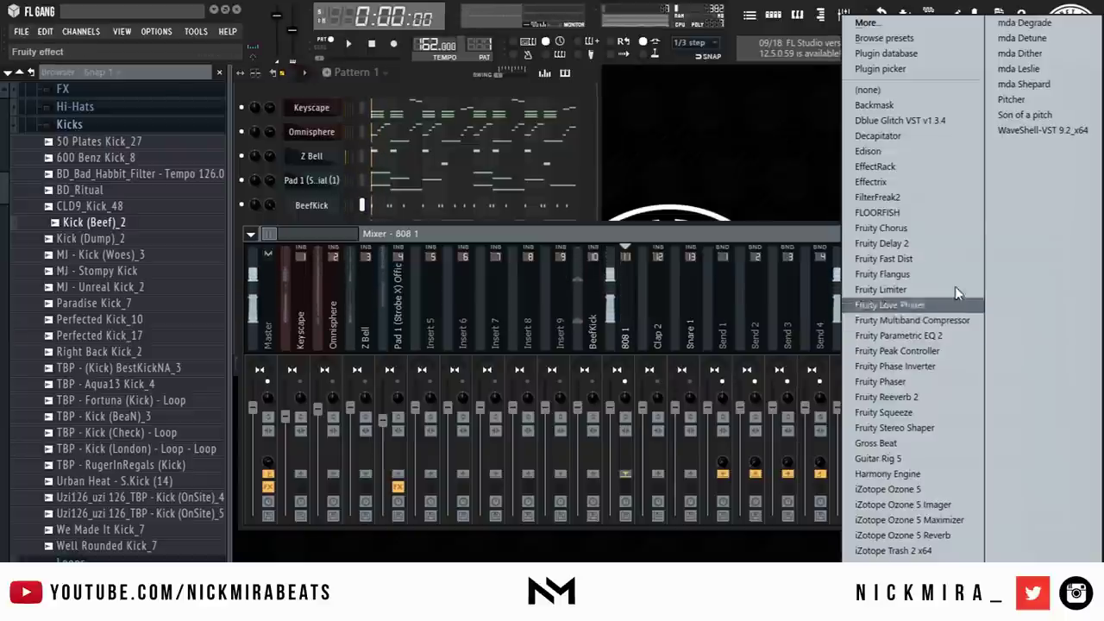
click(914, 250)
key(space)
key(space)
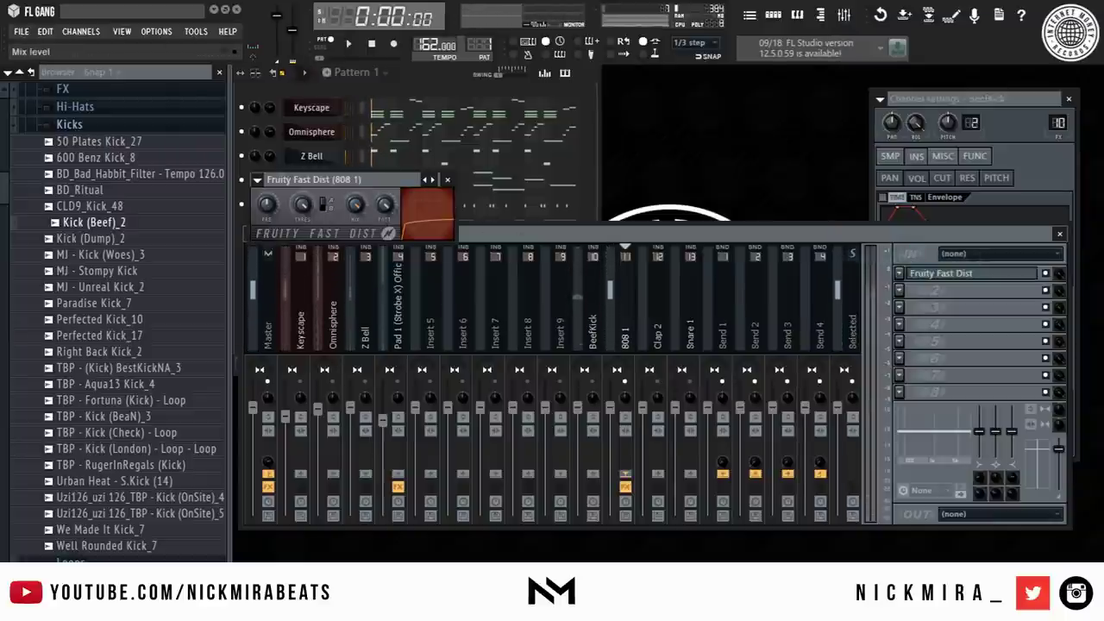
click(447, 179)
Step: Lower the mixer faders of the BeefKick, 808 1, Clap 2, Snare 1 and melodic tracks
drag(643, 407, 610, 424)
drag(674, 407, 674, 436)
scroll(424, 498, down, 5)
drag(415, 407, 415, 438)
drag(448, 423, 448, 453)
click(626, 328)
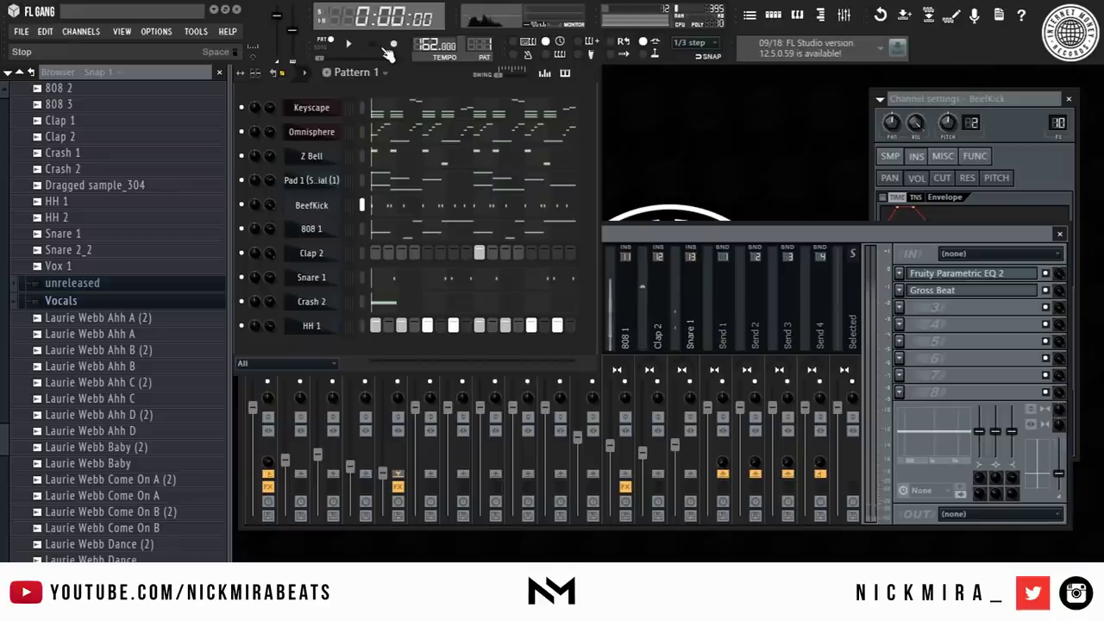
Step: Split Pattern 1 by channel into separate patterns and open the playlist
click(355, 72)
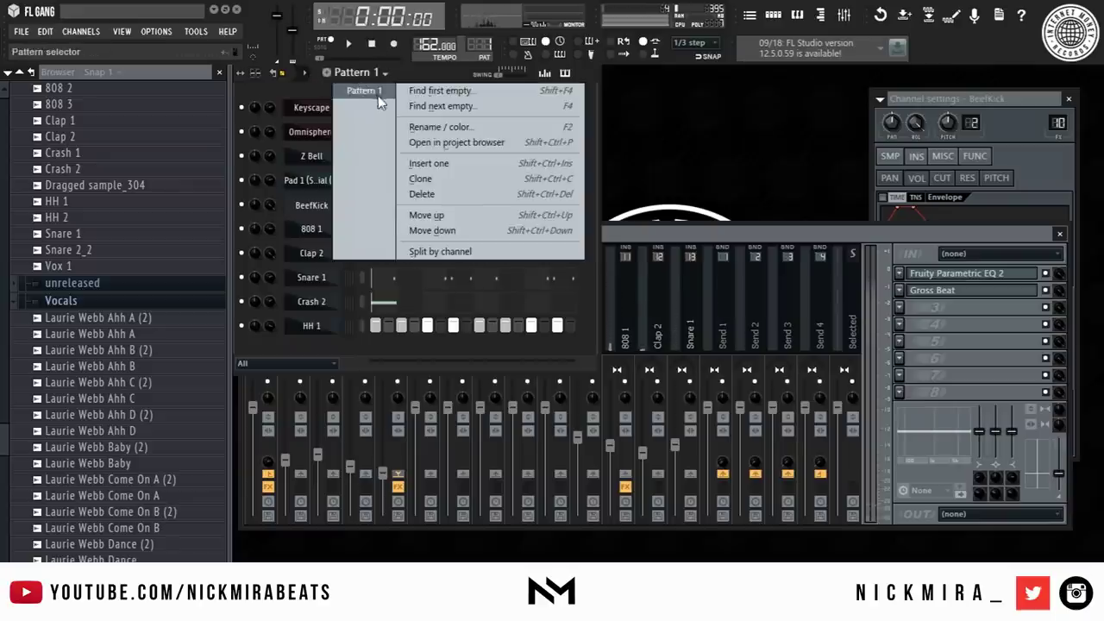
click(458, 251)
click(751, 18)
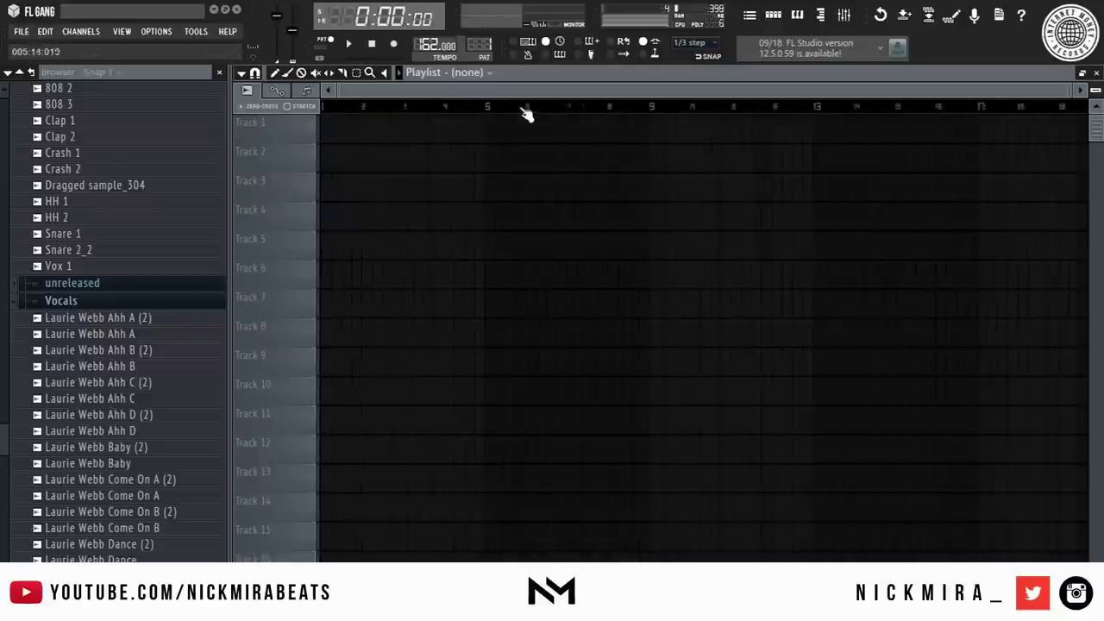
Step: Place the Keyscape, Omnisphere, Z Bell, Pad 1, BeefKick and 808 1 patterns at bar 1 on playlist tracks 1 to 6
click(502, 237)
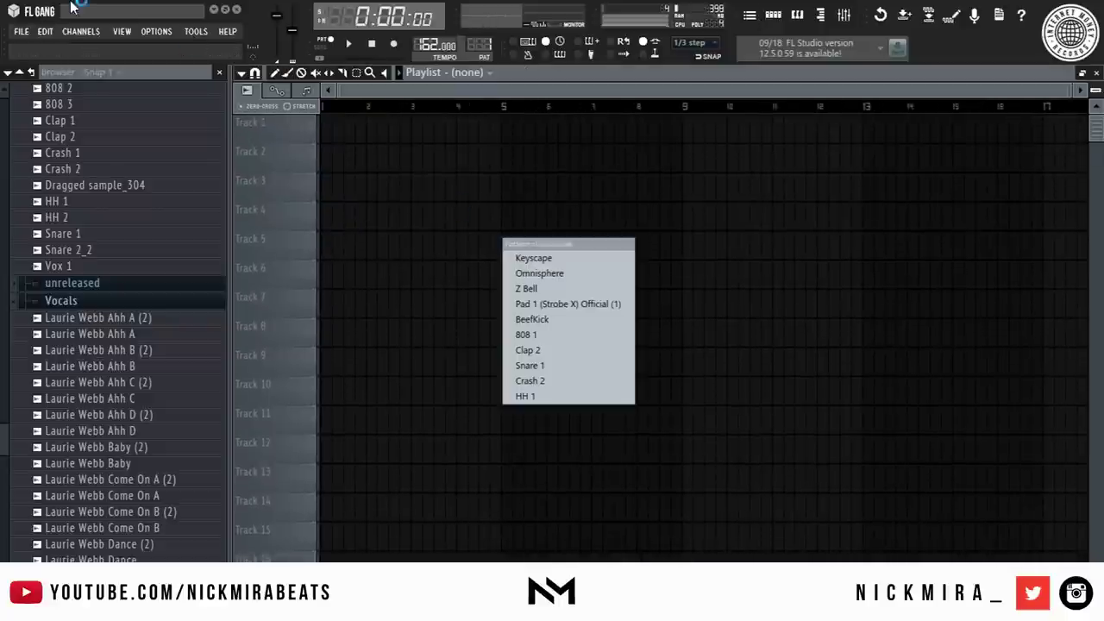
click(627, 293)
drag(490, 197, 216, 111)
click(321, 155)
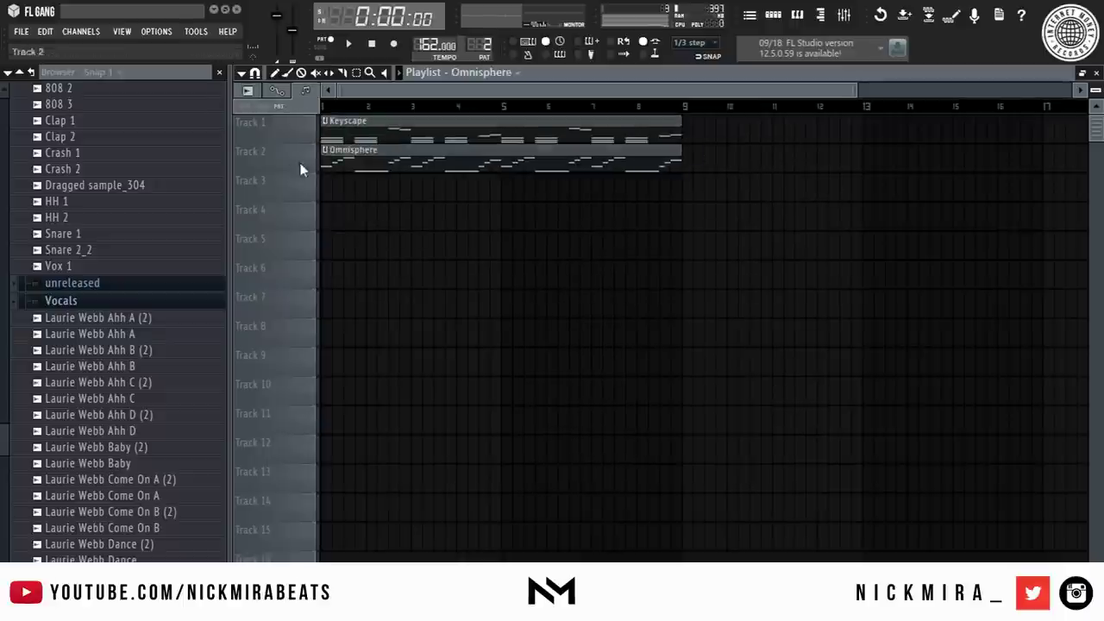
click(326, 185)
click(319, 213)
click(321, 243)
click(321, 267)
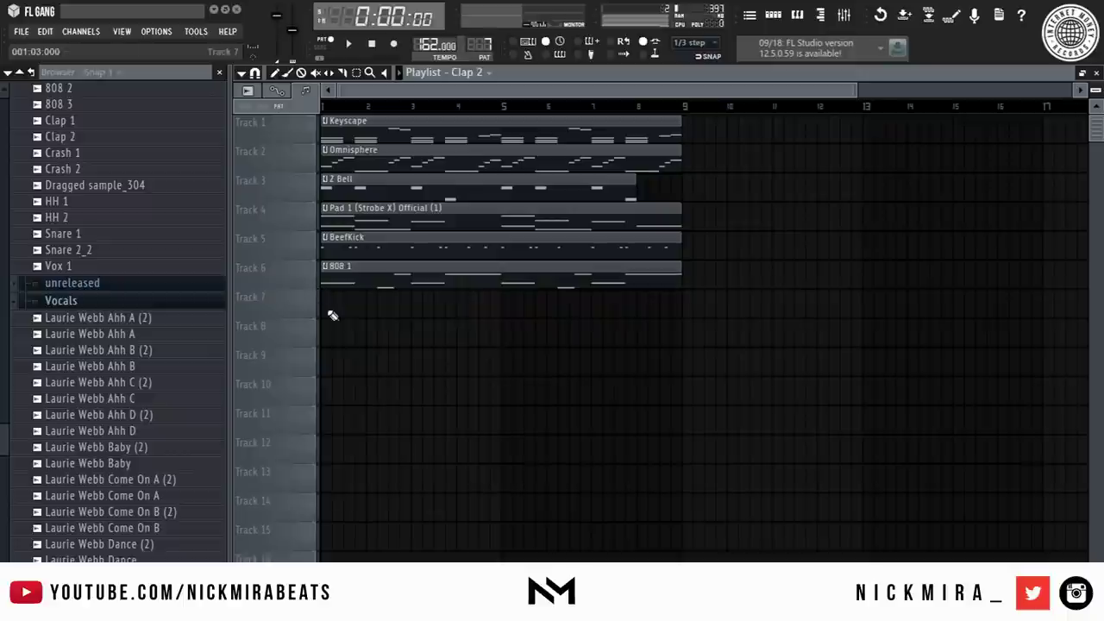
Step: Place the Clap 2, Snare 1, Crash 2 and HH 1 patterns at bar 1 on tracks 7 to 10, removing surplus empty clips
click(328, 299)
click(331, 329)
click(332, 358)
click(329, 389)
drag(330, 392, 319, 392)
click(320, 414)
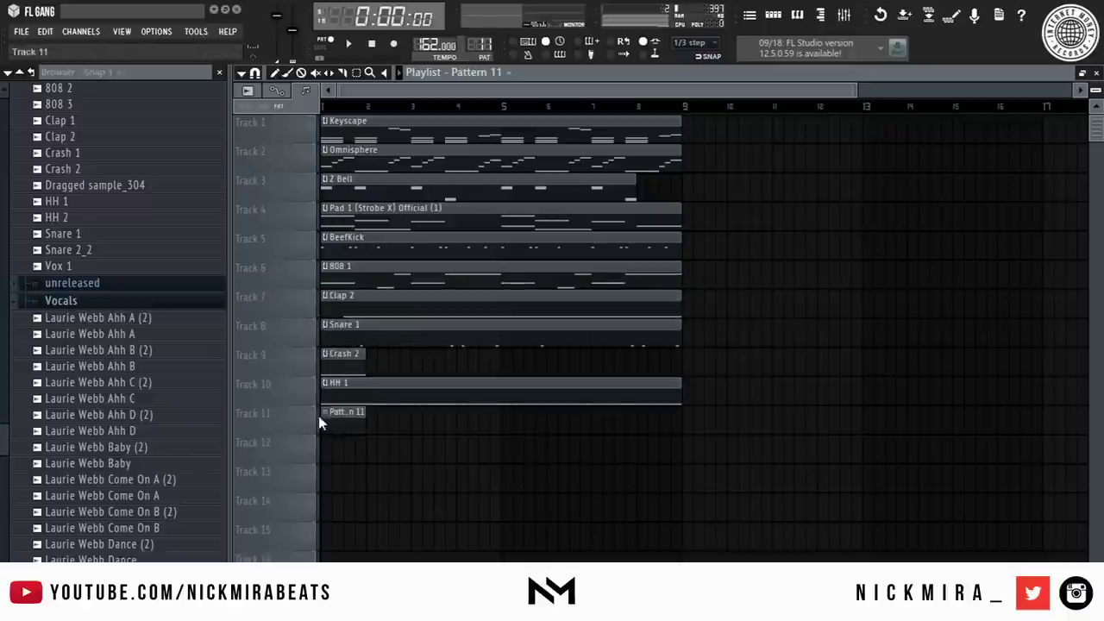
right_click(329, 421)
right_click(337, 447)
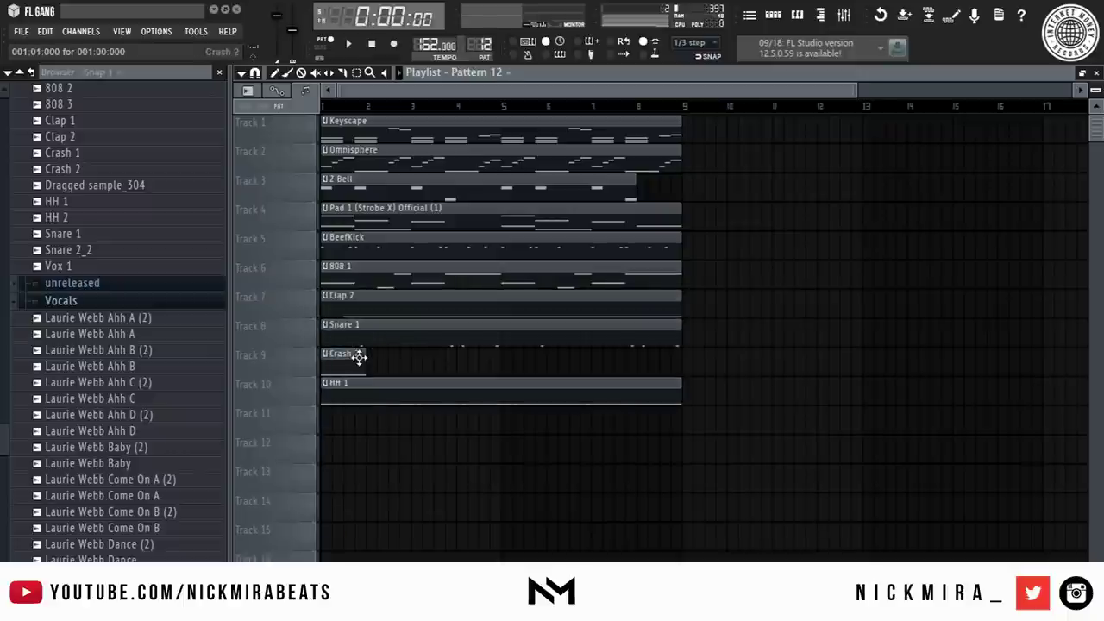
Step: Extend the Crash 2 and Z Bell clips to bar 9 and duplicate the whole eight-bar arrangement from bar 9
drag(362, 357, 644, 321)
drag(629, 179, 645, 181)
key(ctrl+b)
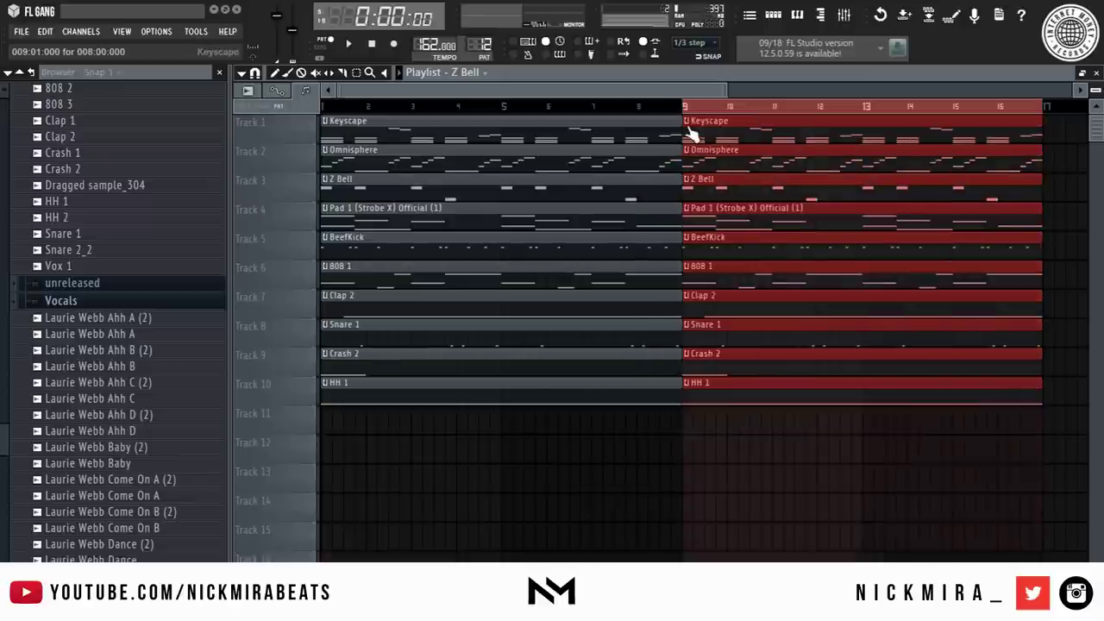